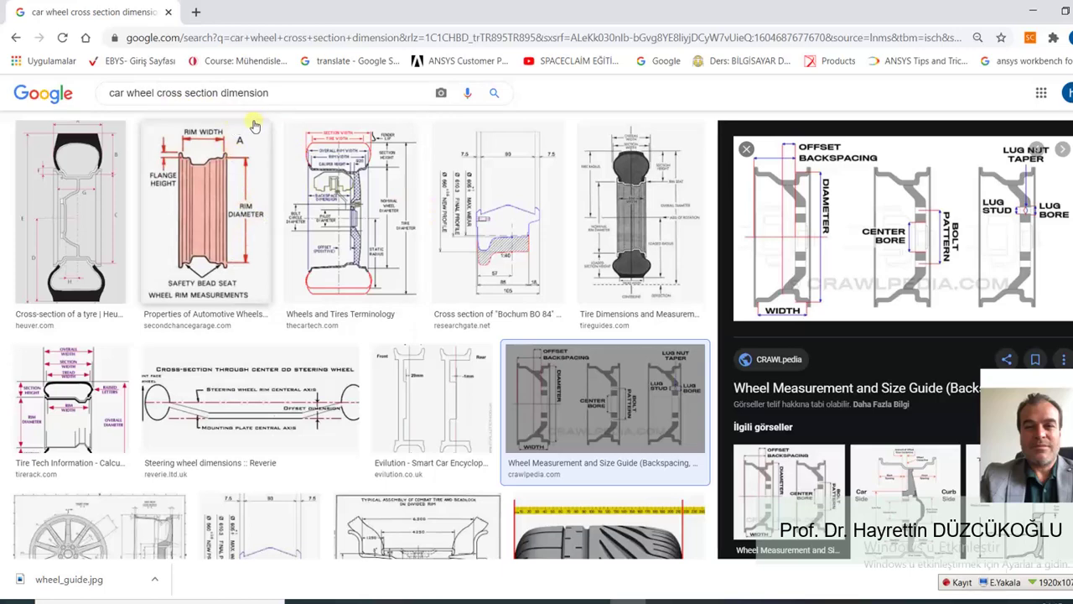
Scroll to the wheel diagram preview, then start and cancel saving its linked page.
{"action": "scroll", "coordinate": [442, 250], "scroll_direction": "down", "scroll_amount": 3}
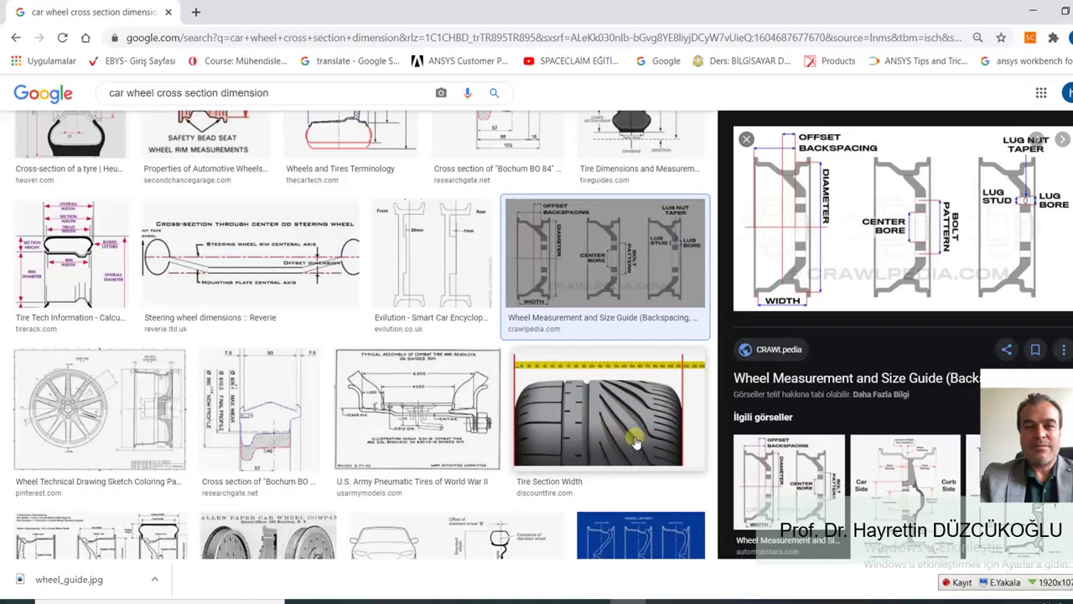
{"action": "scroll", "coordinate": [527, 405], "scroll_direction": "down", "scroll_amount": 4}
{"action": "scroll", "coordinate": [293, 367], "scroll_direction": "down", "scroll_amount": 1}
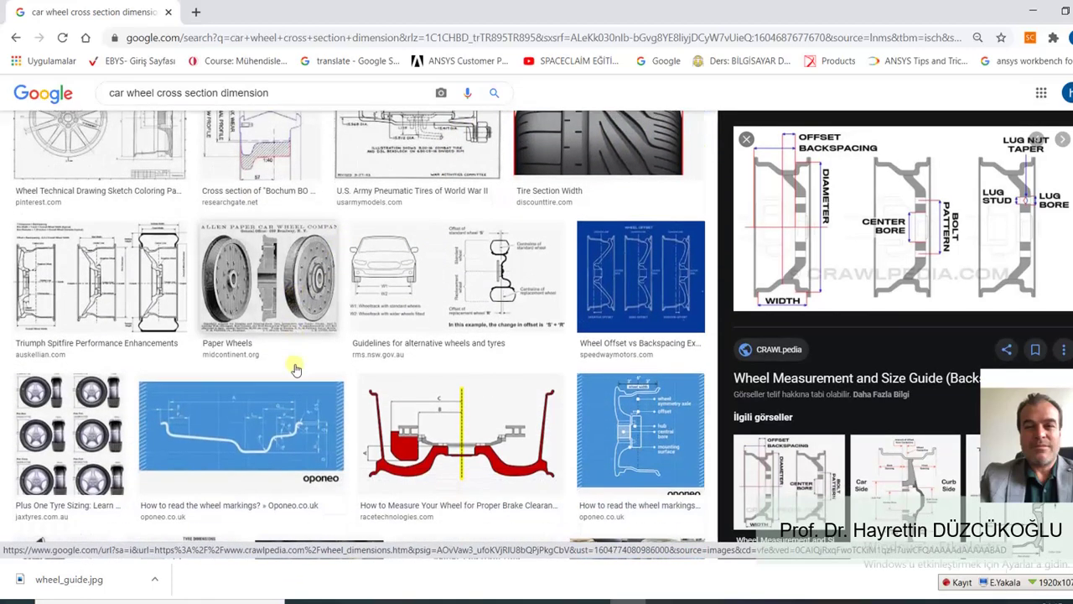
{"action": "scroll", "coordinate": [307, 372], "scroll_direction": "down", "scroll_amount": 1}
{"action": "scroll", "coordinate": [305, 364], "scroll_direction": "up", "scroll_amount": 1}
{"action": "scroll", "coordinate": [335, 352], "scroll_direction": "up", "scroll_amount": 5}
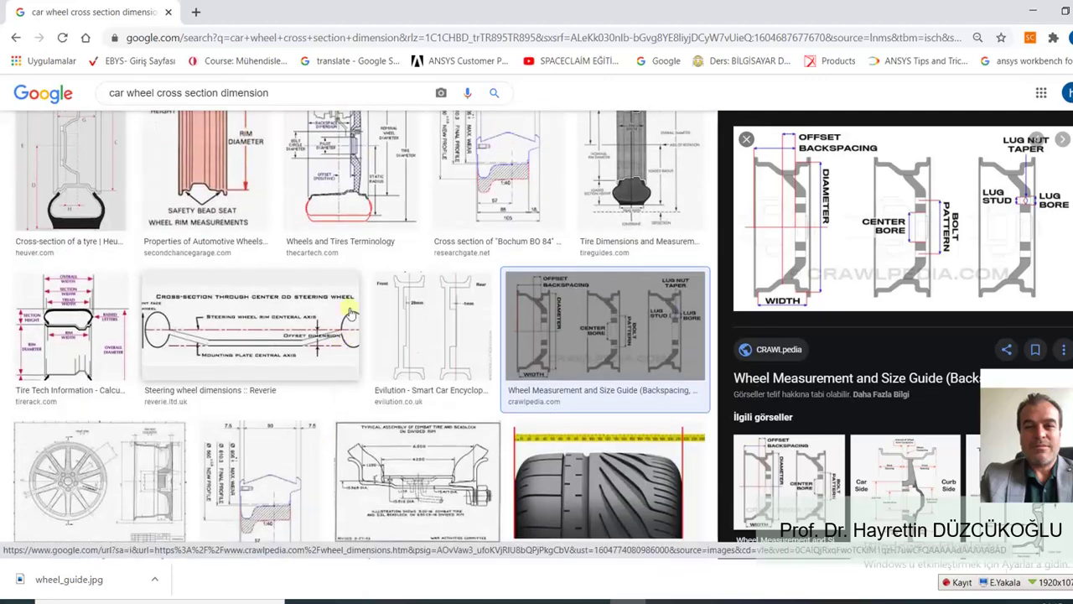
{"action": "scroll", "coordinate": [398, 264], "scroll_direction": "up", "scroll_amount": 3}
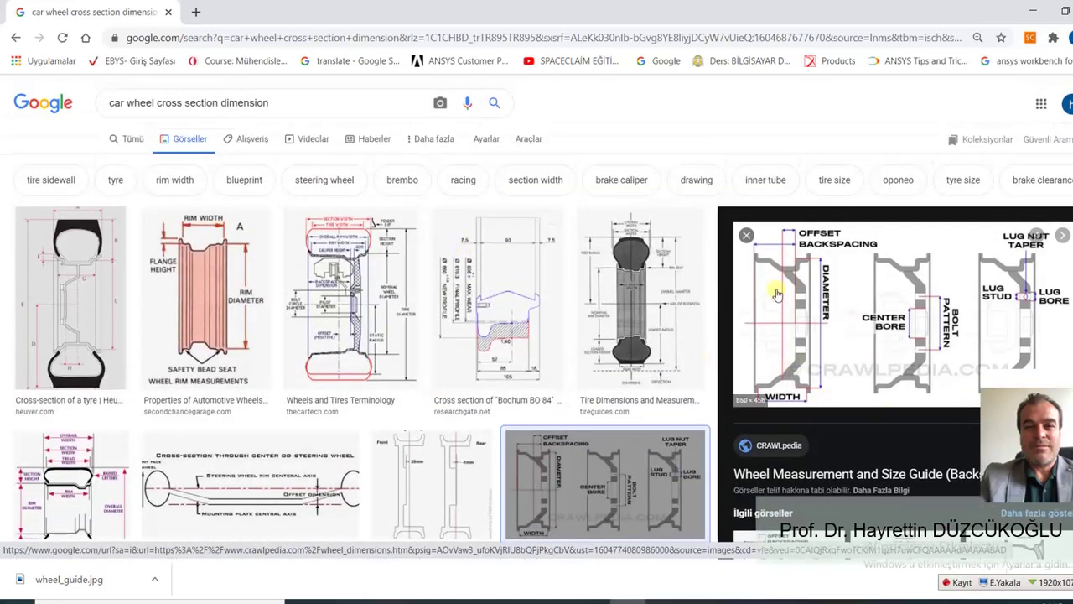
{"action": "right_click", "coordinate": [919, 317]}
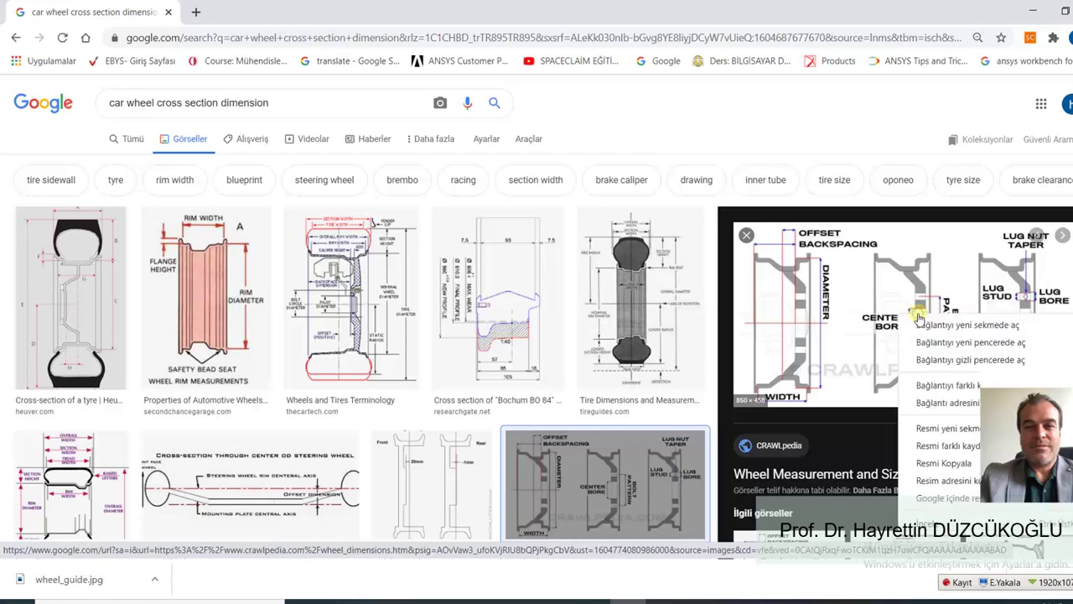
{"action": "left_click", "coordinate": [945, 388]}
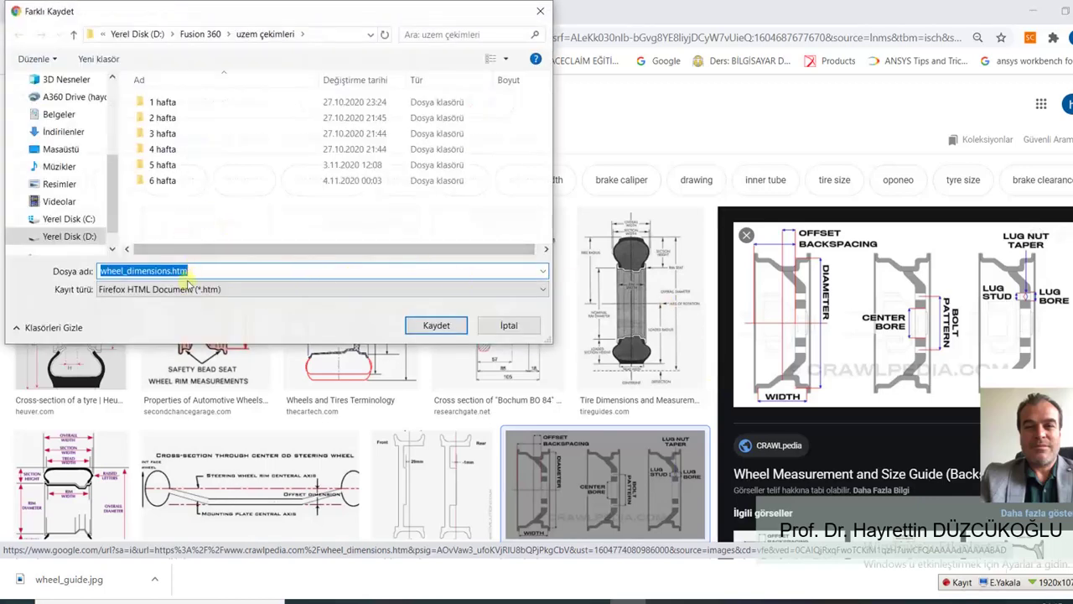
{"action": "left_click", "coordinate": [252, 295]}
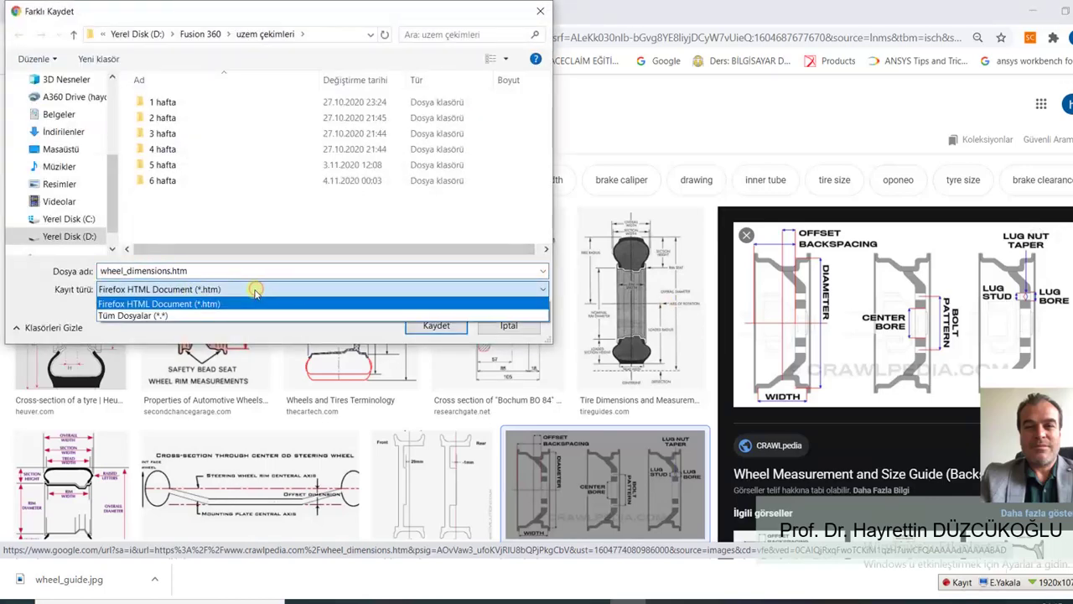
{"action": "left_click", "coordinate": [506, 328]}
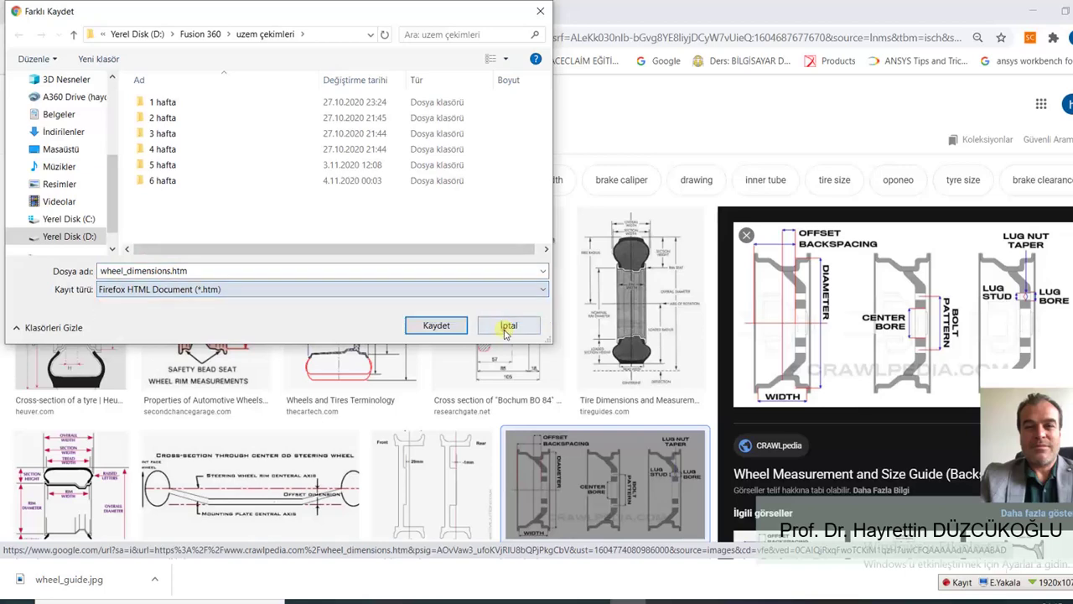
{"action": "left_click", "coordinate": [508, 326]}
Save the enlarged wheel diagram image as 'wheel_guide (1).jpg'.
{"action": "right_click", "coordinate": [833, 332]}
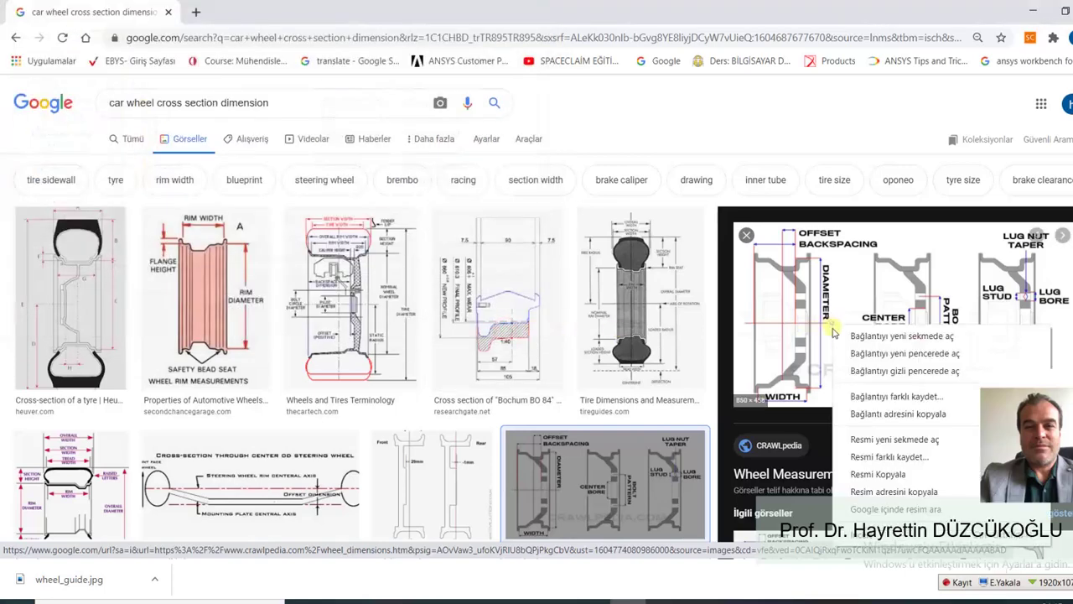
{"action": "left_click", "coordinate": [876, 456]}
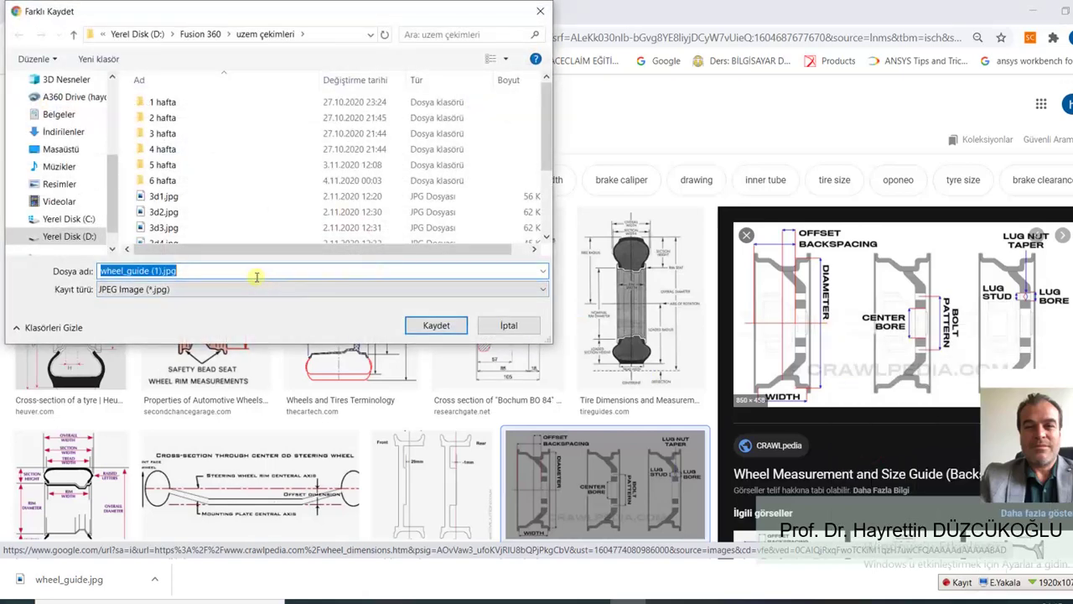
{"action": "left_click", "coordinate": [446, 327]}
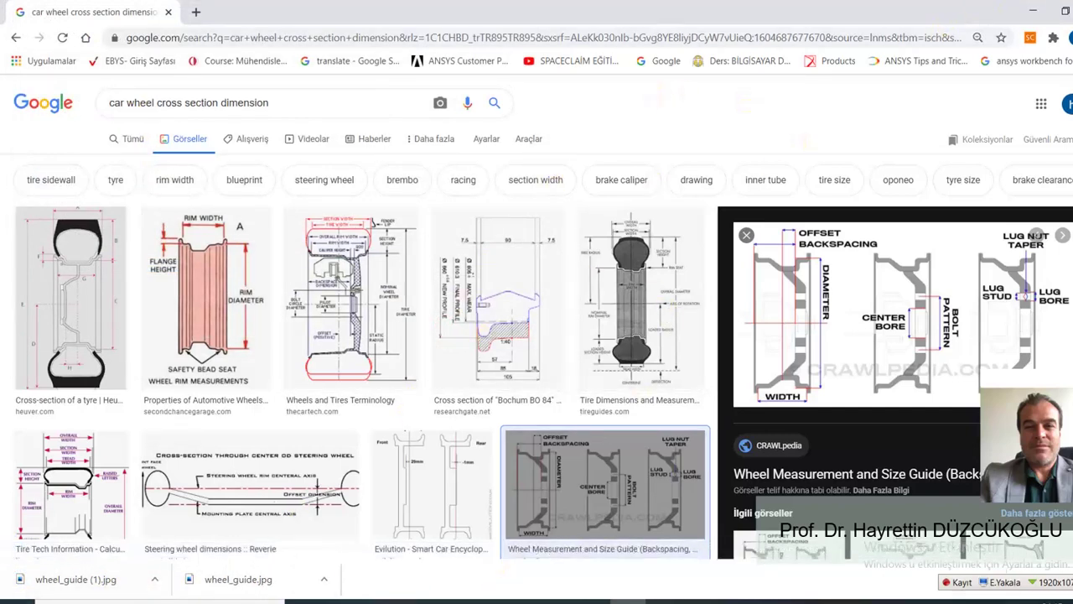
Insert the downloaded wheel_guide (1).jpg from this computer as a canvas.
{"action": "key", "text": "super+d"}
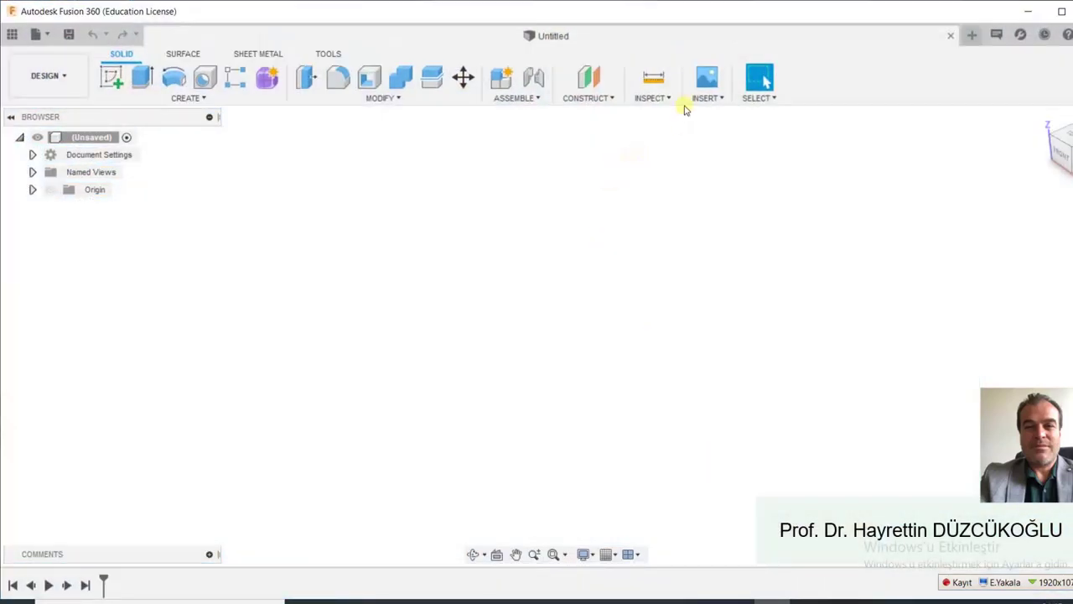
{"action": "left_click", "coordinate": [710, 99]}
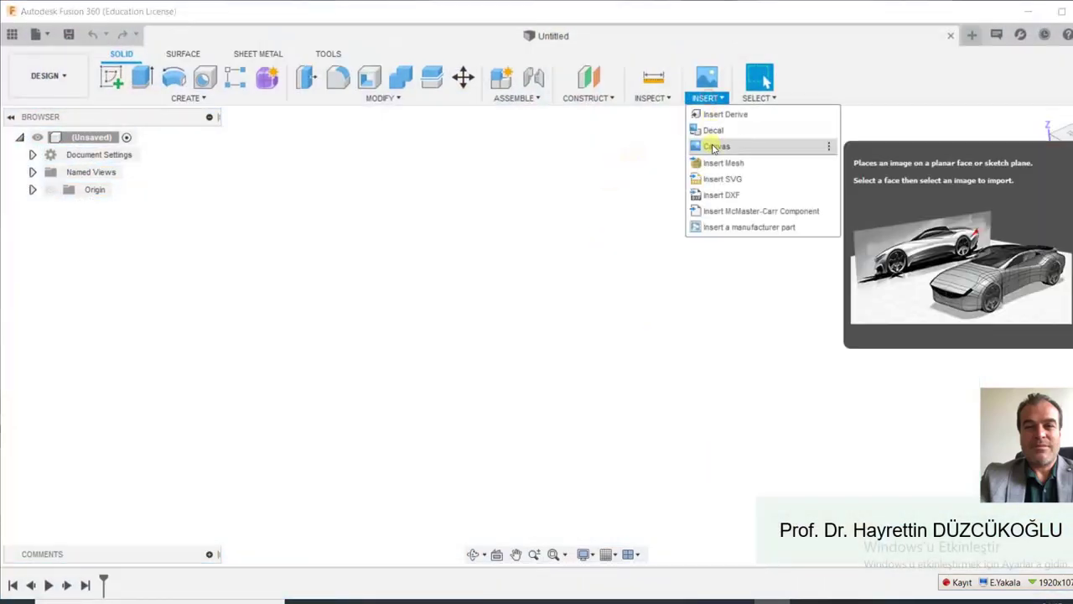
{"action": "left_click", "coordinate": [709, 143]}
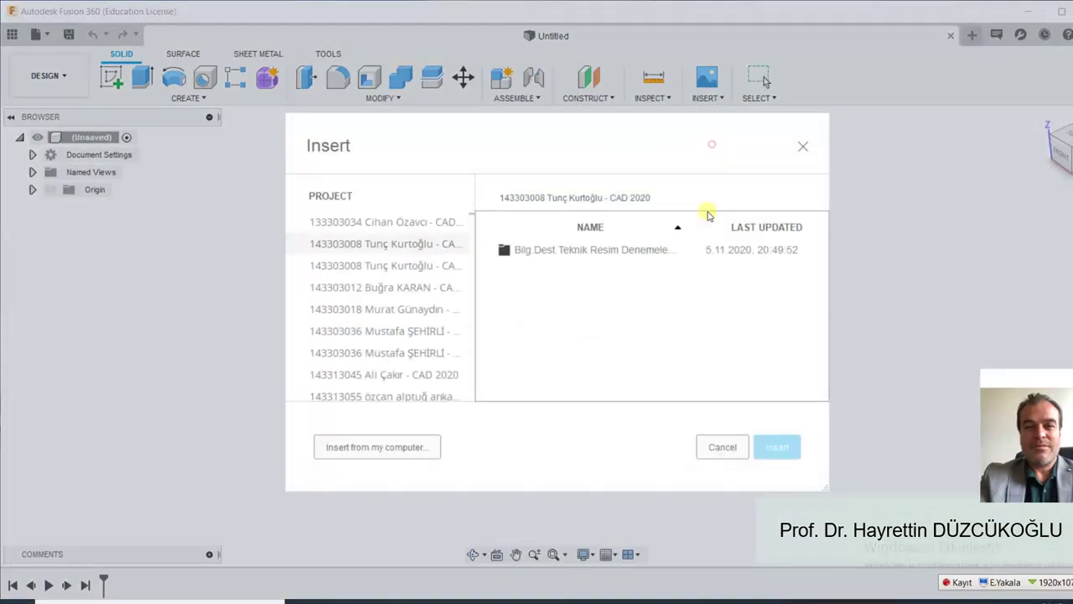
{"action": "left_click", "coordinate": [395, 446]}
{"action": "scroll", "coordinate": [252, 277], "scroll_direction": "down", "scroll_amount": 2}
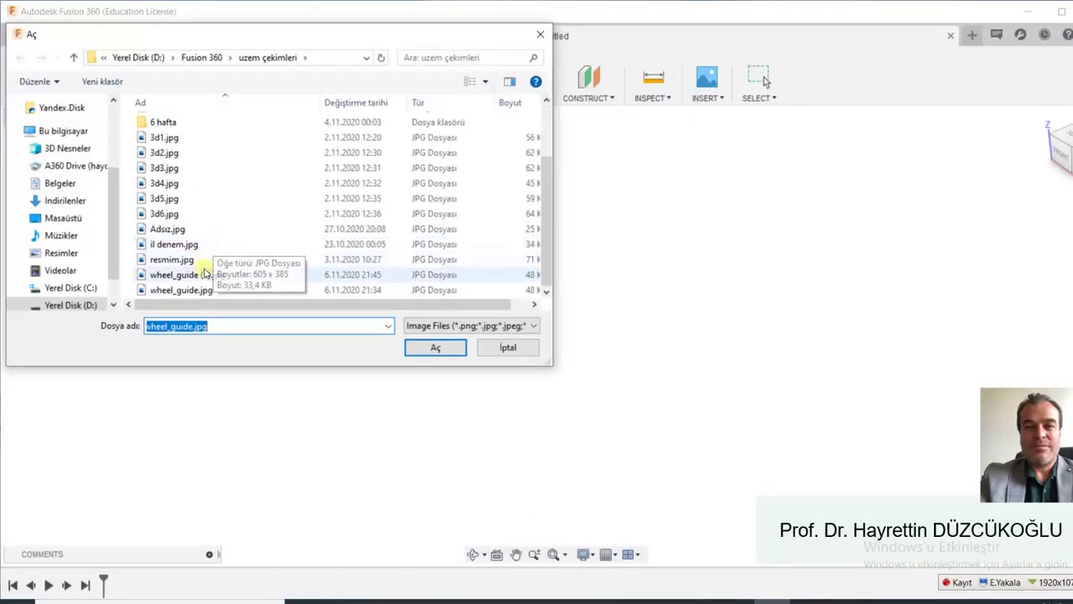
{"action": "left_click", "coordinate": [206, 275]}
{"action": "left_click", "coordinate": [431, 347]}
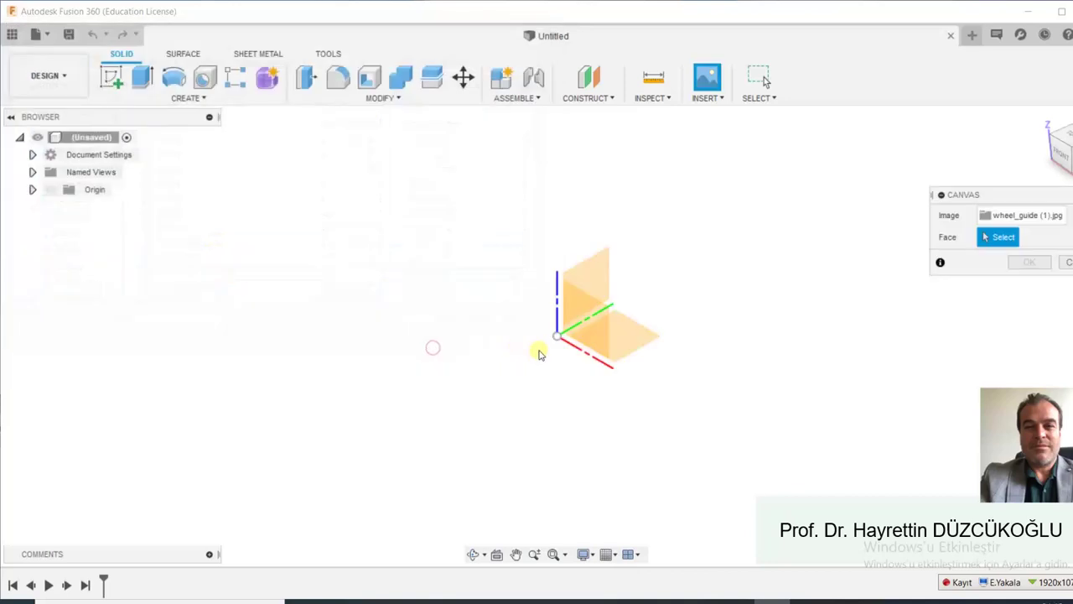
Place the canvas on the front plane, flipped horizontally and enlarged.
{"action": "left_click", "coordinate": [579, 321]}
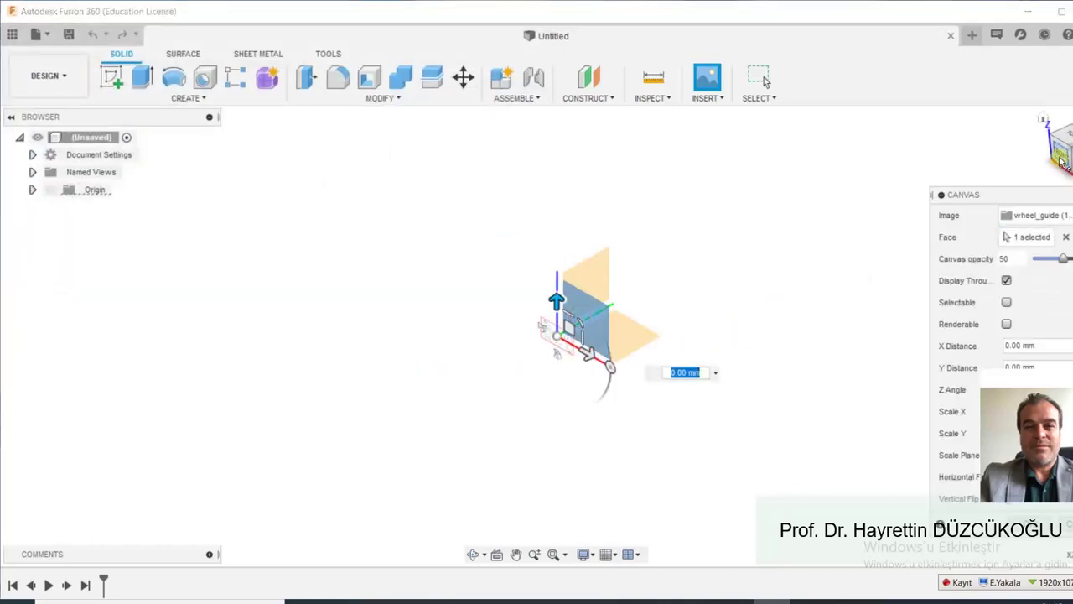
{"action": "left_click", "coordinate": [1058, 155]}
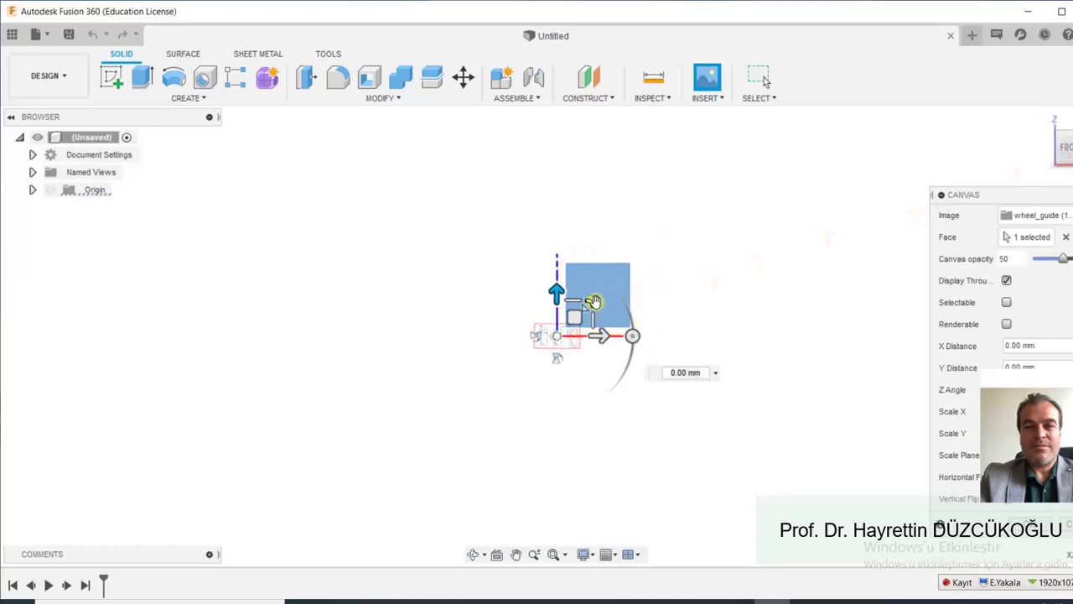
{"action": "left_click_drag", "start_coordinate": [589, 303], "coordinate": [706, 134]}
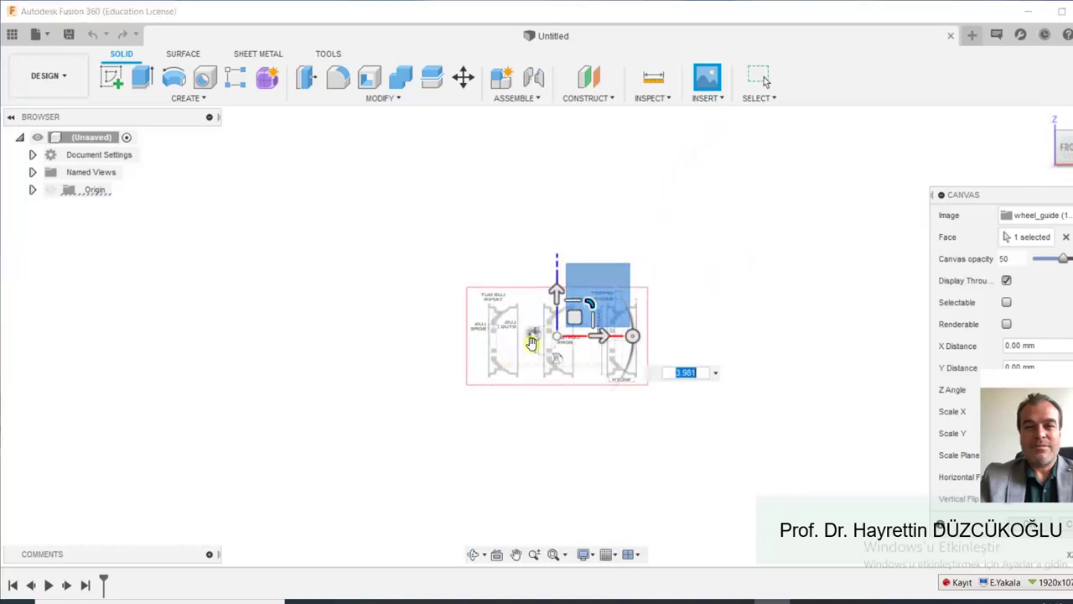
{"action": "scroll", "coordinate": [528, 344], "scroll_direction": "up", "scroll_amount": 2}
{"action": "scroll", "coordinate": [521, 326], "scroll_direction": "up", "scroll_amount": 3}
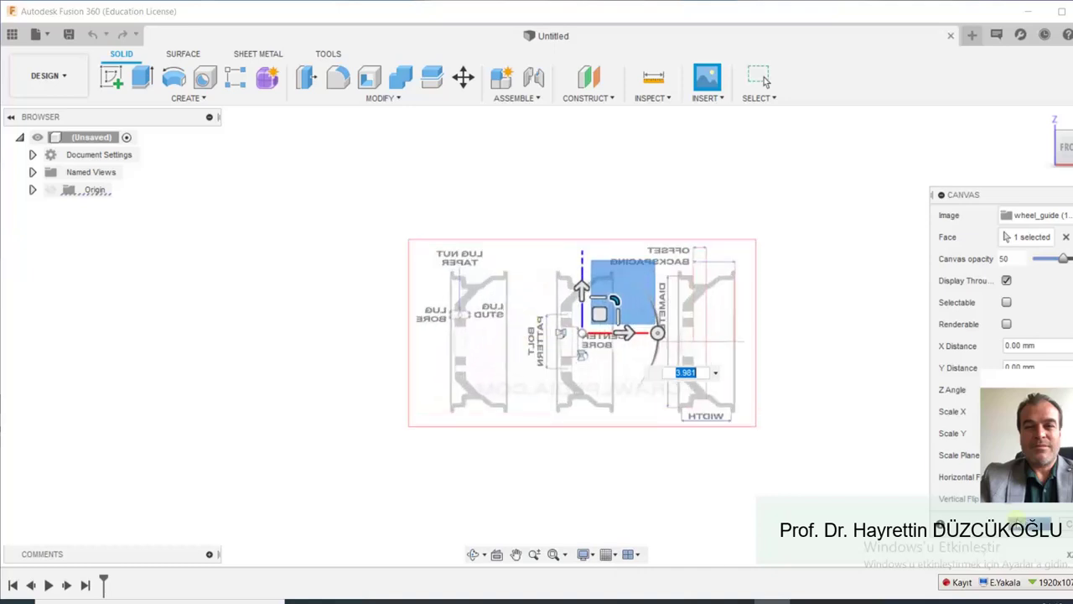
{"action": "left_click", "coordinate": [1006, 476]}
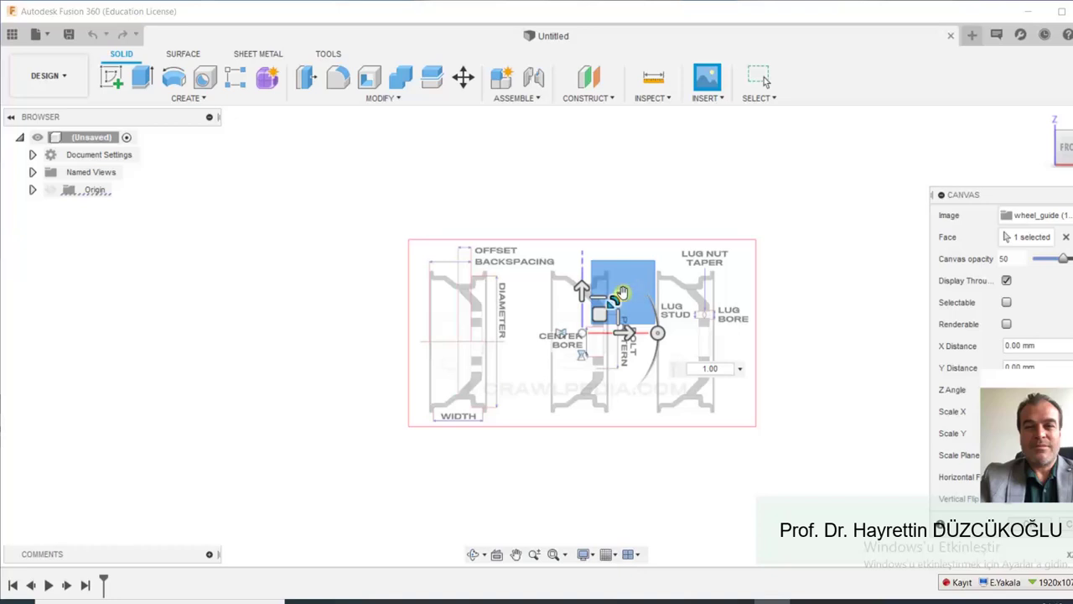
{"action": "left_click_drag", "start_coordinate": [614, 297], "coordinate": [712, 275]}
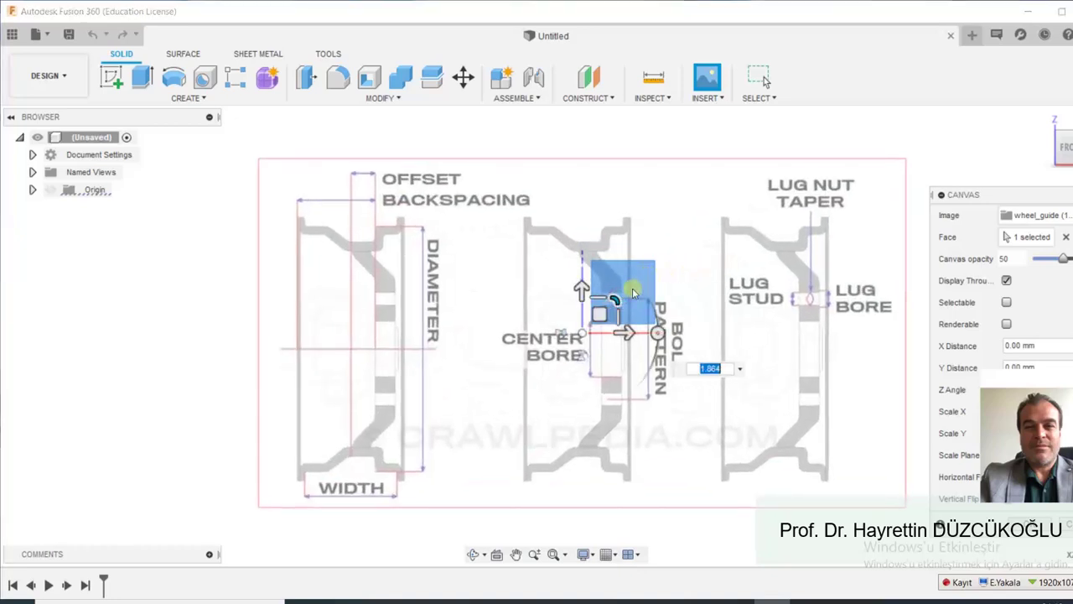
{"action": "left_click_drag", "start_coordinate": [613, 299], "coordinate": [597, 315]}
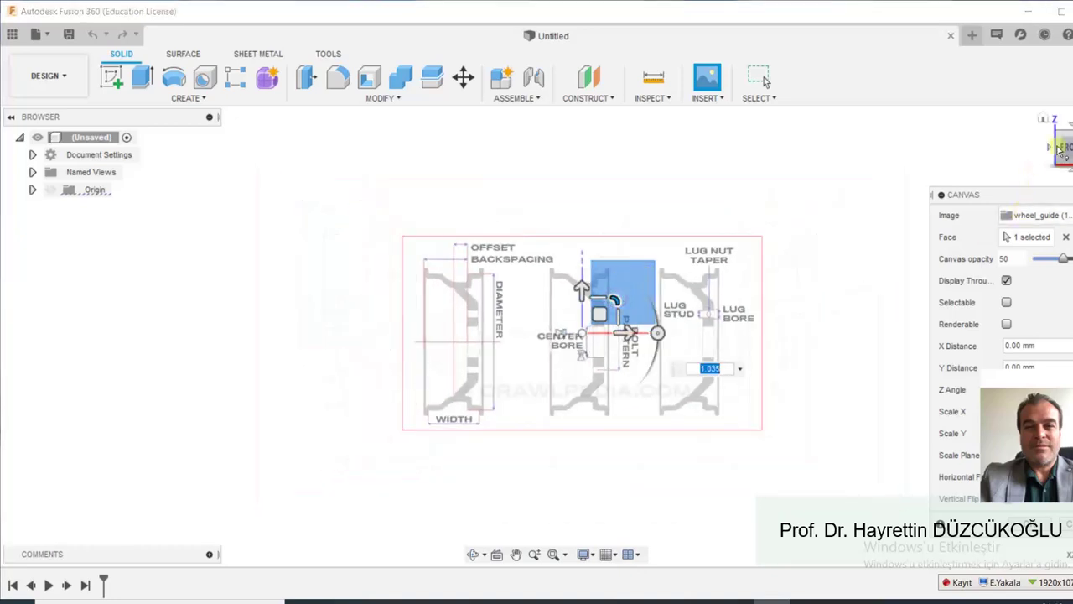
{"action": "key", "text": "Return"}
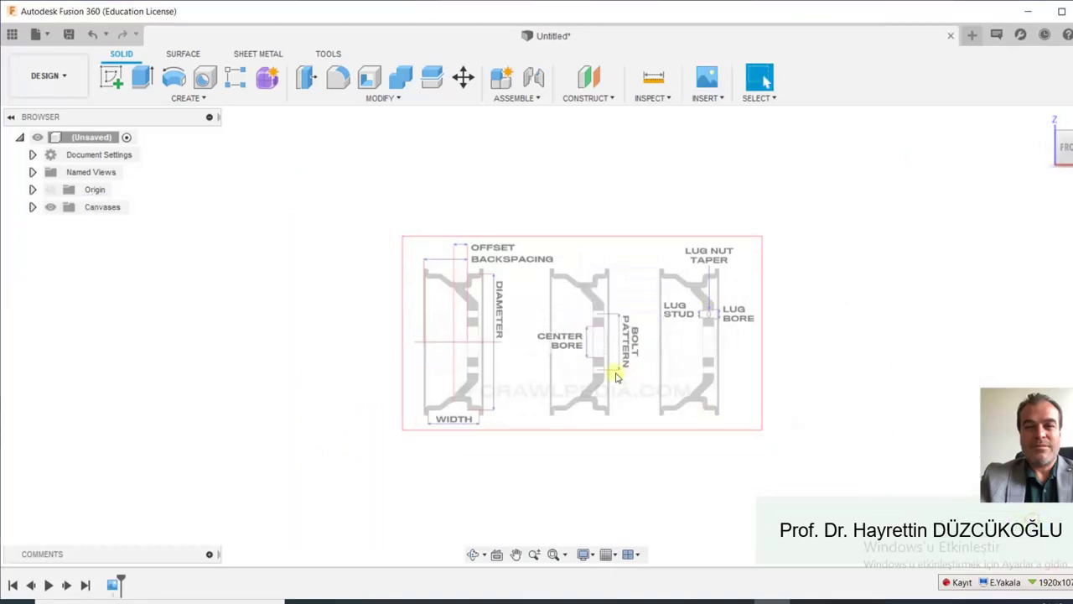
Start calibrating the wheel_guide canvas from the Canvases folder.
{"action": "scroll", "coordinate": [480, 312], "scroll_direction": "up", "scroll_amount": 1}
{"action": "scroll", "coordinate": [457, 344], "scroll_direction": "up", "scroll_amount": 1}
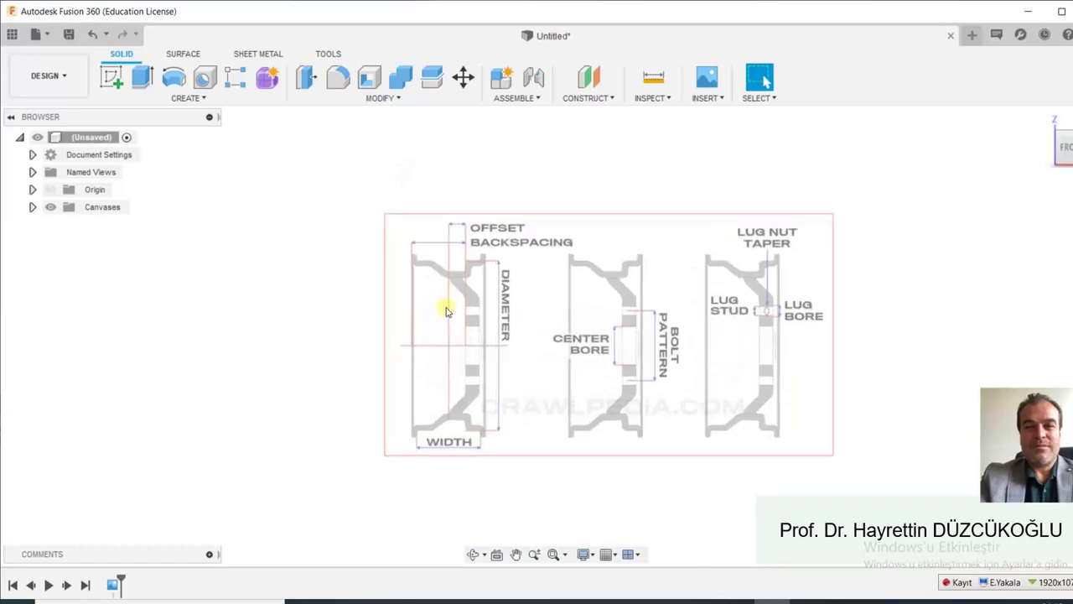
{"action": "scroll", "coordinate": [448, 310], "scroll_direction": "up", "scroll_amount": 2}
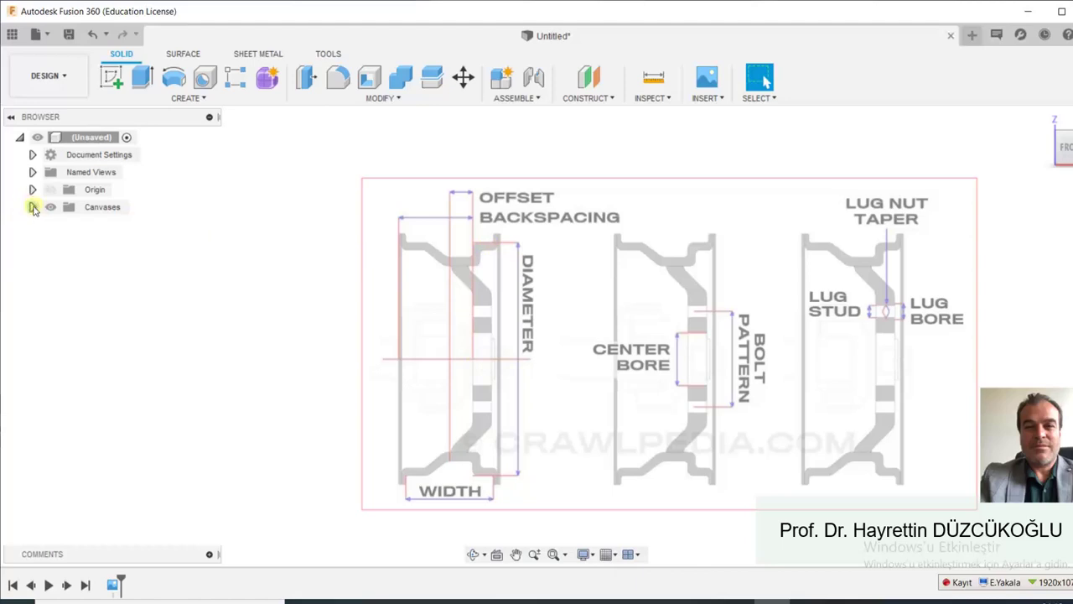
{"action": "left_click", "coordinate": [32, 207]}
{"action": "left_click", "coordinate": [107, 223]}
{"action": "right_click", "coordinate": [109, 224]}
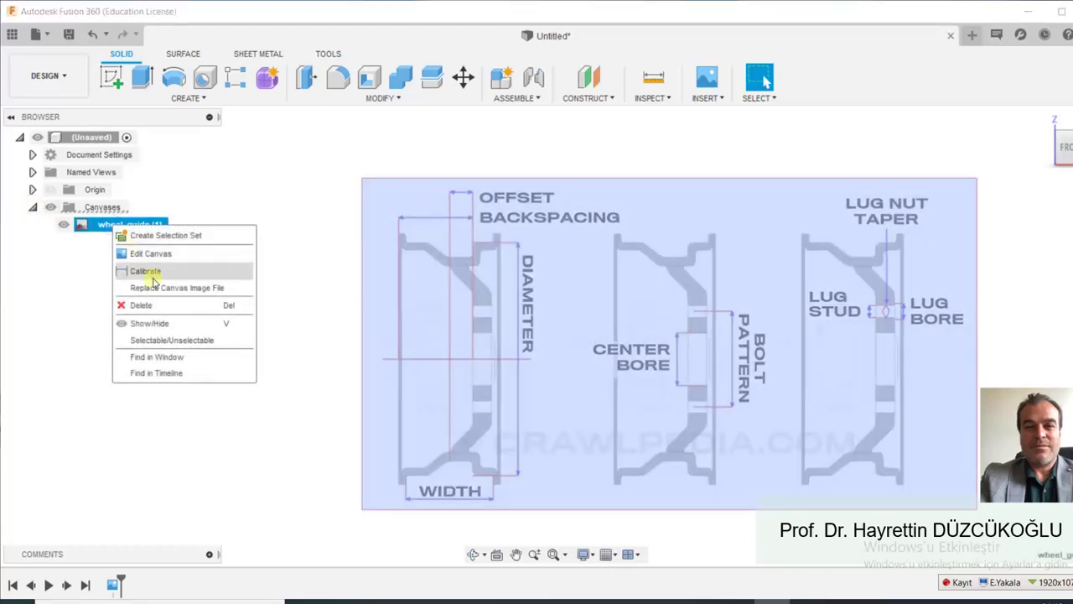
{"action": "left_click", "coordinate": [145, 271]}
Calibrate the diameter line between its lower and upper ends to 200 mm.
{"action": "scroll", "coordinate": [513, 332], "scroll_direction": "down", "scroll_amount": 1}
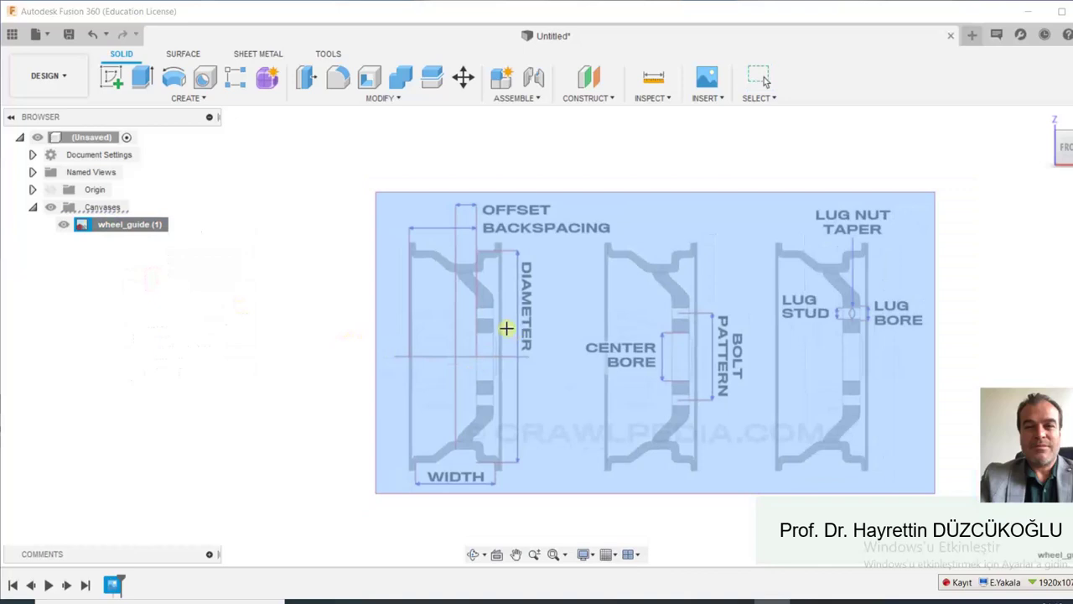
{"action": "scroll", "coordinate": [503, 310], "scroll_direction": "up", "scroll_amount": 1}
{"action": "scroll", "coordinate": [498, 283], "scroll_direction": "up", "scroll_amount": 1}
{"action": "scroll", "coordinate": [490, 270], "scroll_direction": "up", "scroll_amount": 1}
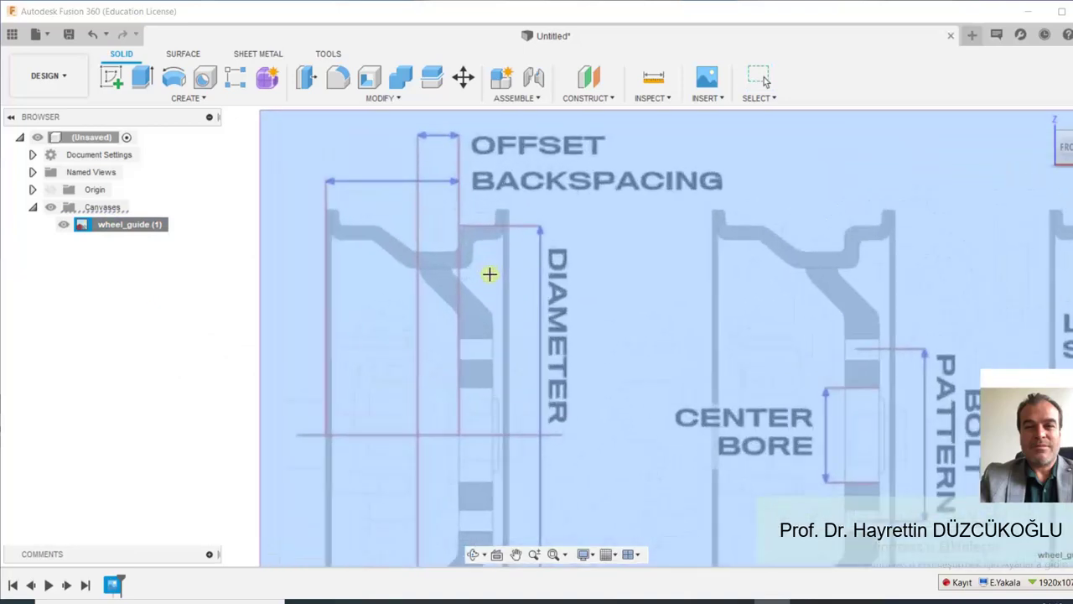
{"action": "scroll", "coordinate": [486, 277], "scroll_direction": "up", "scroll_amount": 1}
{"action": "scroll", "coordinate": [478, 268], "scroll_direction": "up", "scroll_amount": 1}
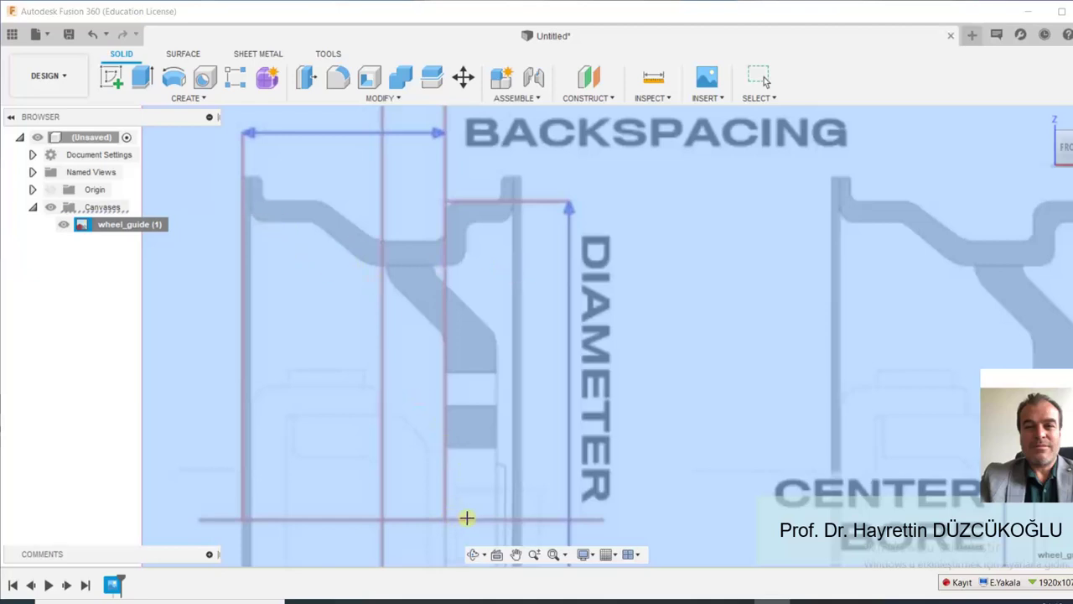
{"action": "left_click", "coordinate": [497, 520]}
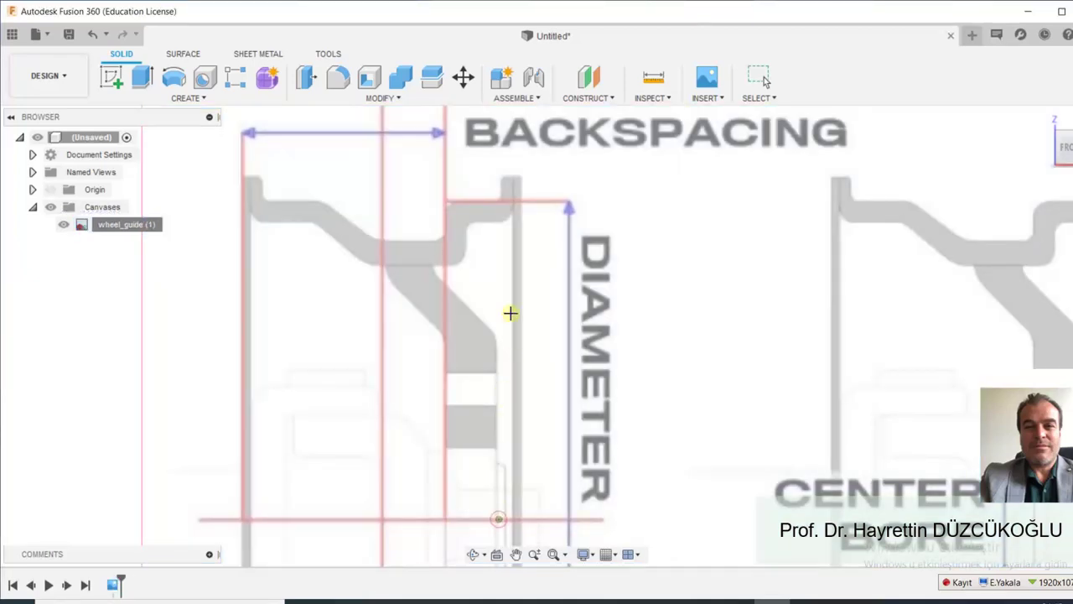
{"action": "left_click", "coordinate": [503, 177]}
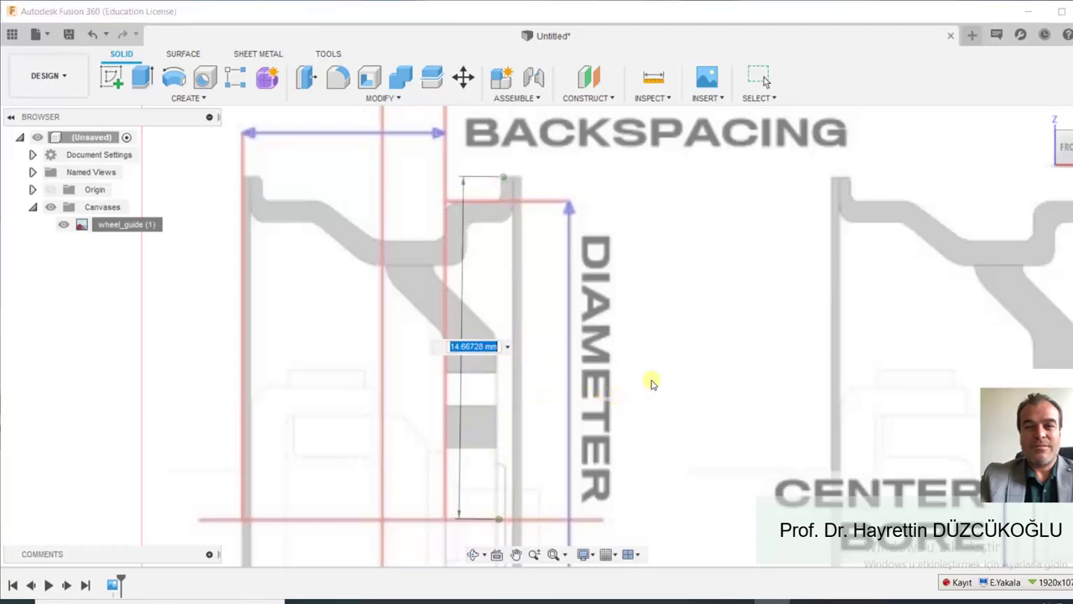
{"action": "type", "text": "200"}
{"action": "key", "text": "Return"}
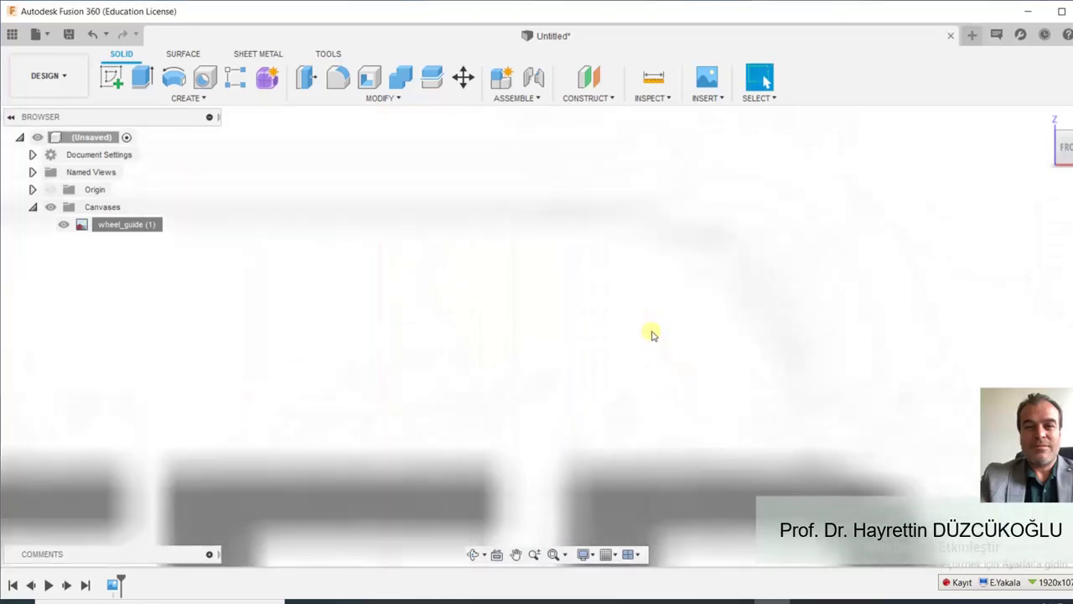
{"action": "scroll", "coordinate": [647, 358], "scroll_direction": "down", "scroll_amount": 4}
{"action": "scroll", "coordinate": [647, 358], "scroll_direction": "down", "scroll_amount": 4}
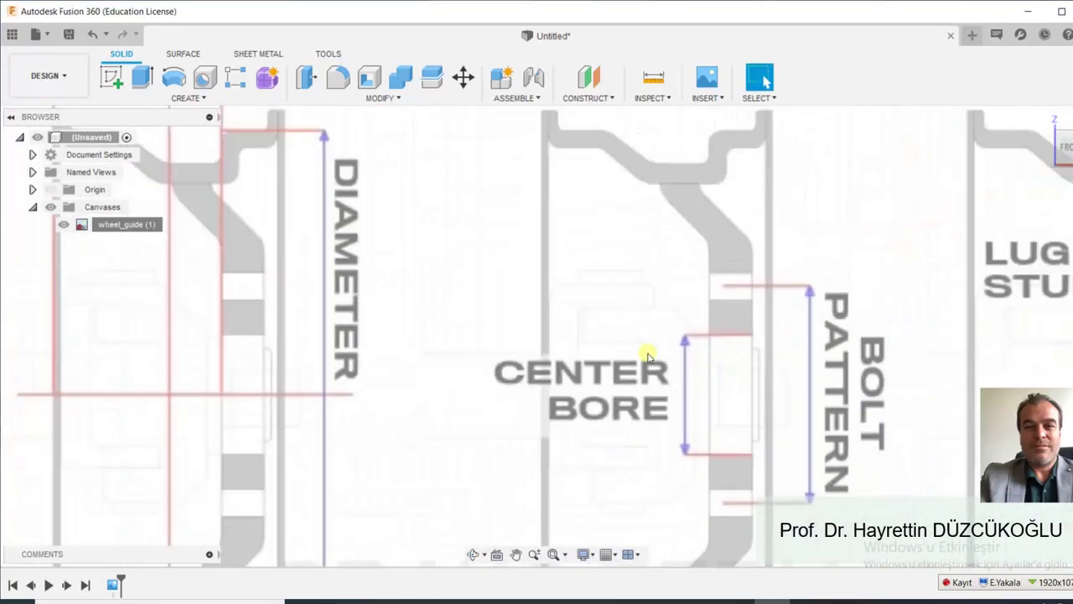
{"action": "scroll", "coordinate": [647, 358], "scroll_direction": "down", "scroll_amount": 3}
{"action": "scroll", "coordinate": [522, 330], "scroll_direction": "up", "scroll_amount": 2}
{"action": "scroll", "coordinate": [515, 310], "scroll_direction": "up", "scroll_amount": 3}
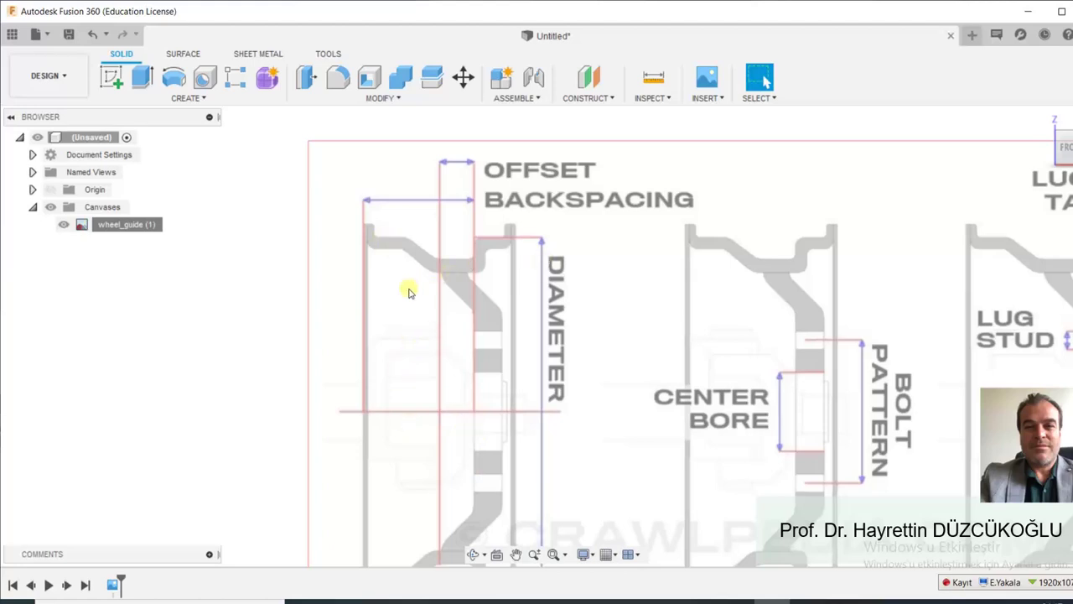
{"action": "scroll", "coordinate": [419, 295], "scroll_direction": "down", "scroll_amount": 1}
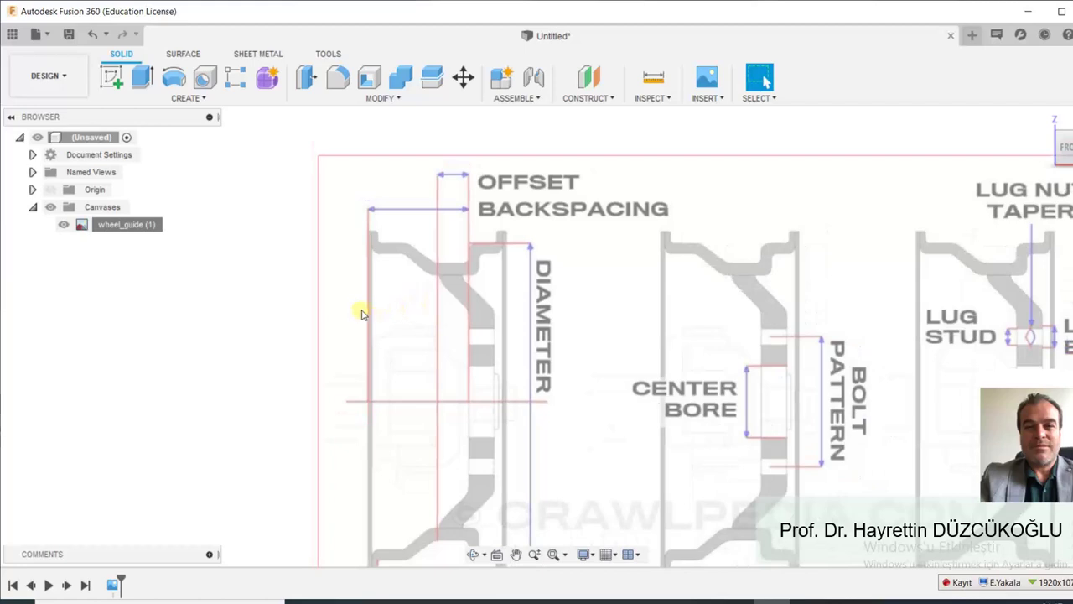
{"action": "scroll", "coordinate": [395, 297], "scroll_direction": "up", "scroll_amount": 1}
{"action": "scroll", "coordinate": [394, 218], "scroll_direction": "up", "scroll_amount": 1}
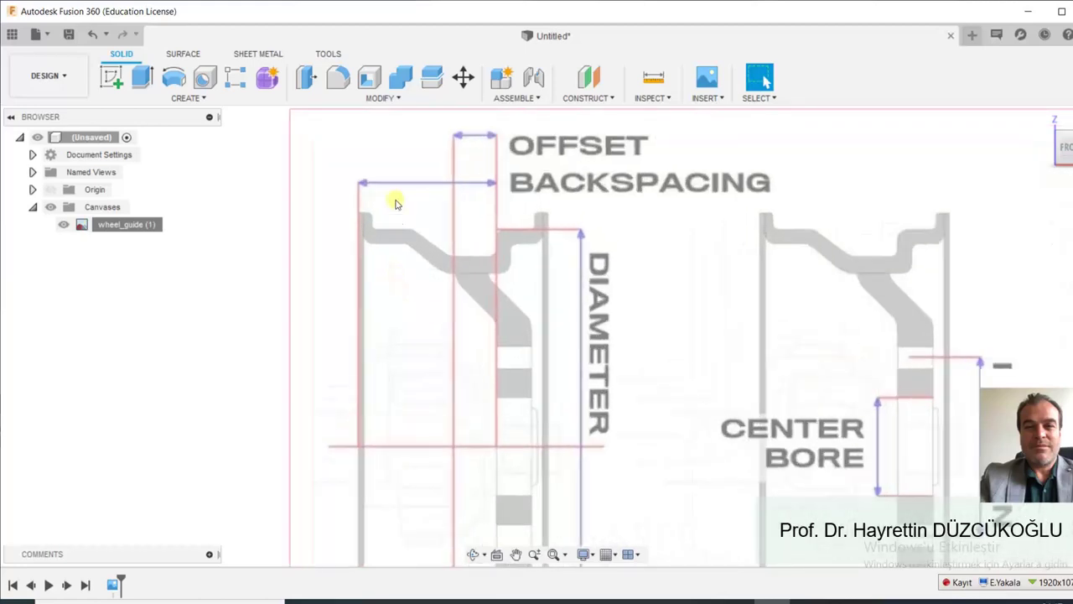
{"action": "scroll", "coordinate": [392, 202], "scroll_direction": "up", "scroll_amount": 1}
{"action": "scroll", "coordinate": [392, 202], "scroll_direction": "up", "scroll_amount": 1}
{"action": "scroll", "coordinate": [382, 215], "scroll_direction": "up", "scroll_amount": 1}
{"action": "scroll", "coordinate": [393, 220], "scroll_direction": "up", "scroll_amount": 2}
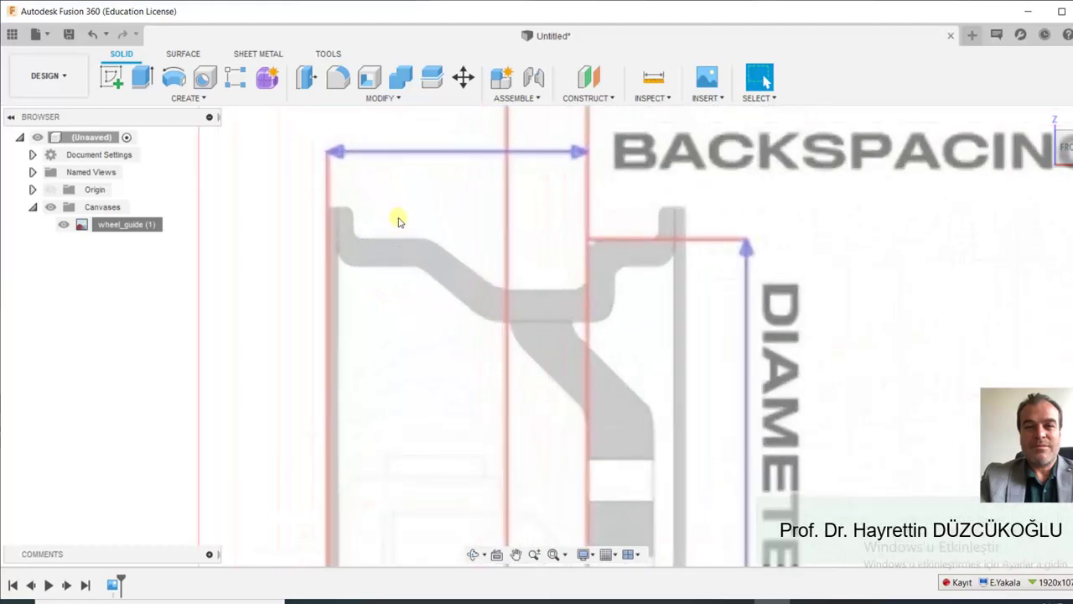
{"action": "scroll", "coordinate": [344, 211], "scroll_direction": "up", "scroll_amount": 1}
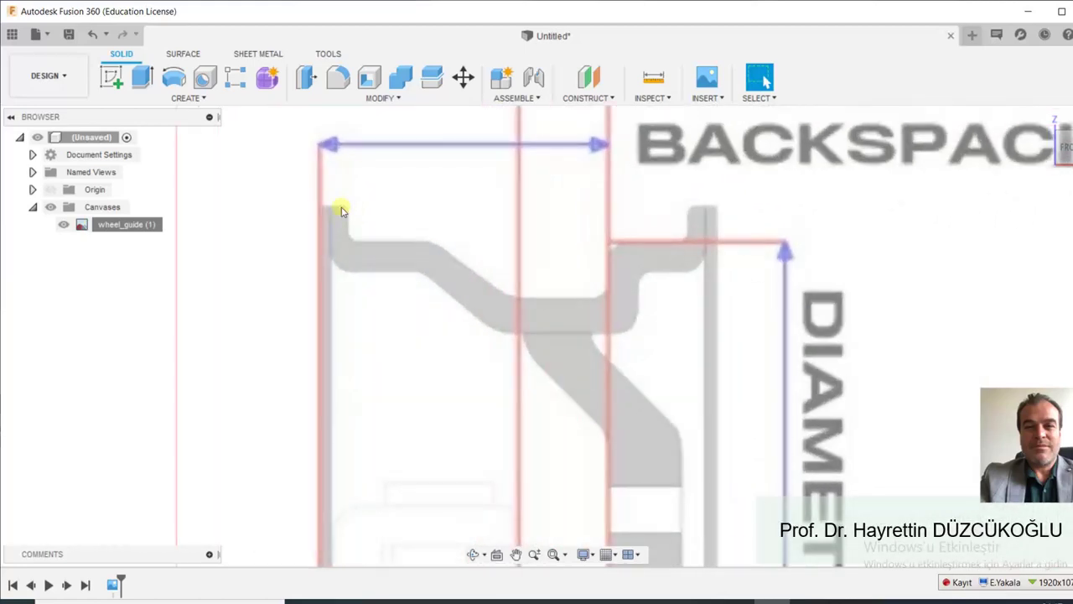
Start a new sketch on the canvas plane.
{"action": "left_click", "coordinate": [111, 77]}
{"action": "left_click", "coordinate": [473, 323]}
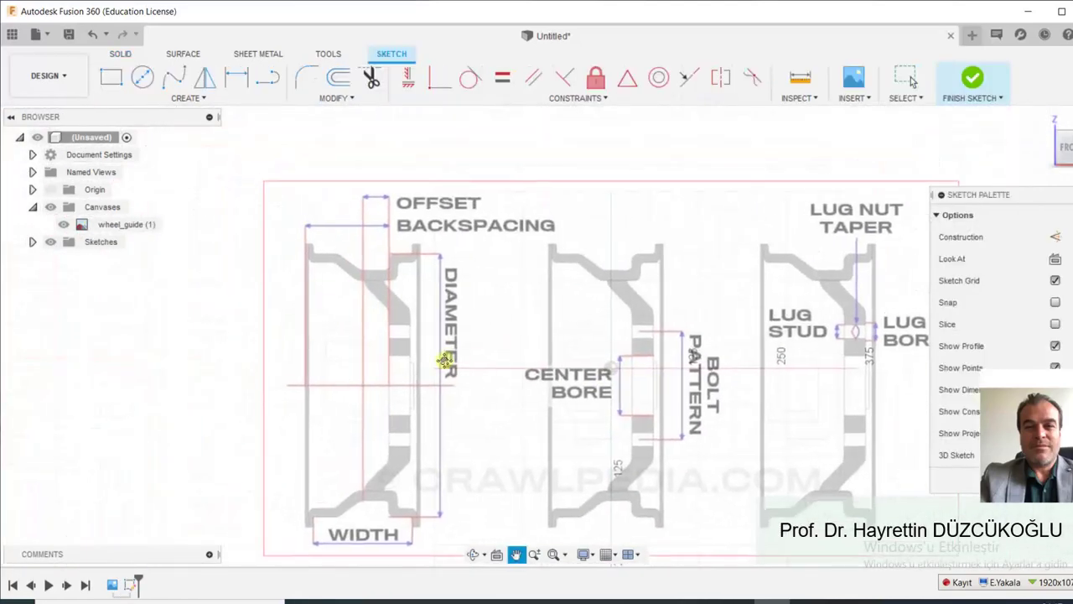
{"action": "scroll", "coordinate": [357, 352], "scroll_direction": "up", "scroll_amount": 1}
{"action": "scroll", "coordinate": [364, 359], "scroll_direction": "up", "scroll_amount": 2}
{"action": "scroll", "coordinate": [361, 372], "scroll_direction": "up", "scroll_amount": 1}
{"action": "scroll", "coordinate": [360, 372], "scroll_direction": "down", "scroll_amount": 1}
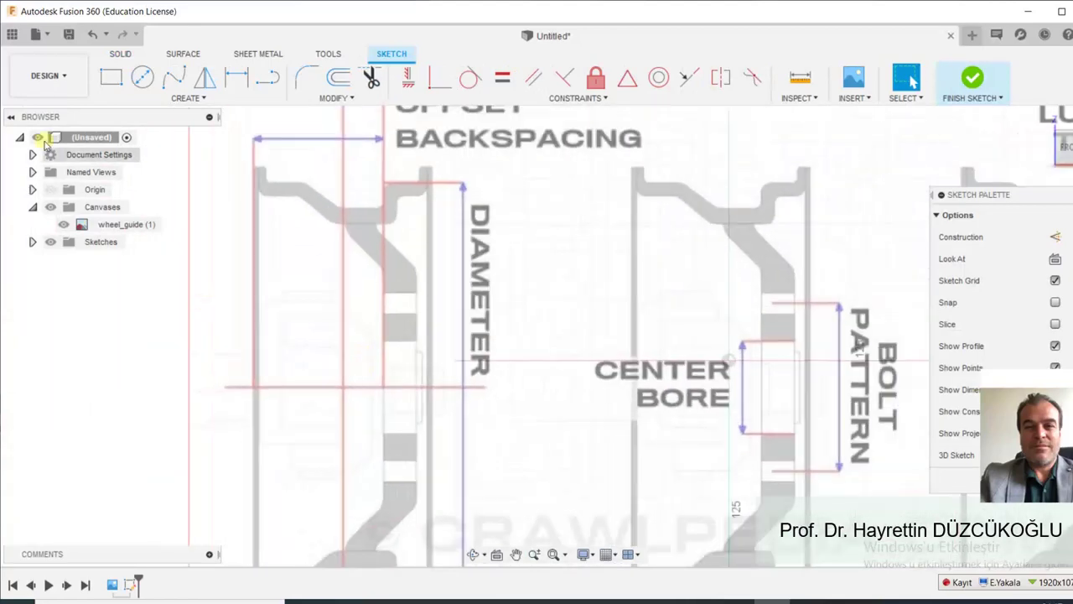
Draw a horizontal line along the red baseline and convert it to construction.
{"action": "left_click", "coordinate": [283, 82]}
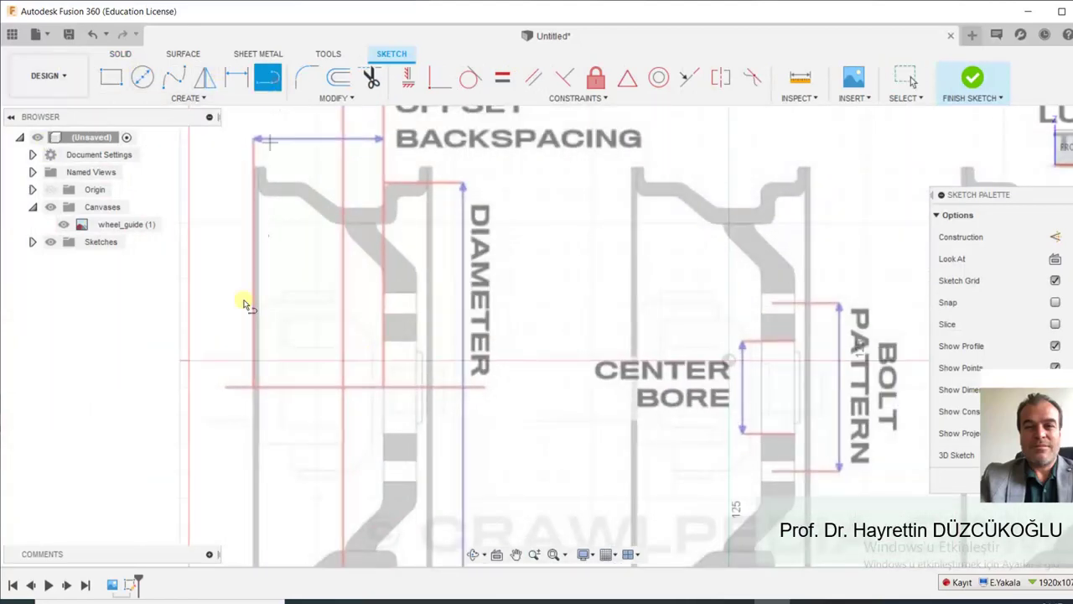
{"action": "scroll", "coordinate": [237, 386], "scroll_direction": "up", "scroll_amount": 2}
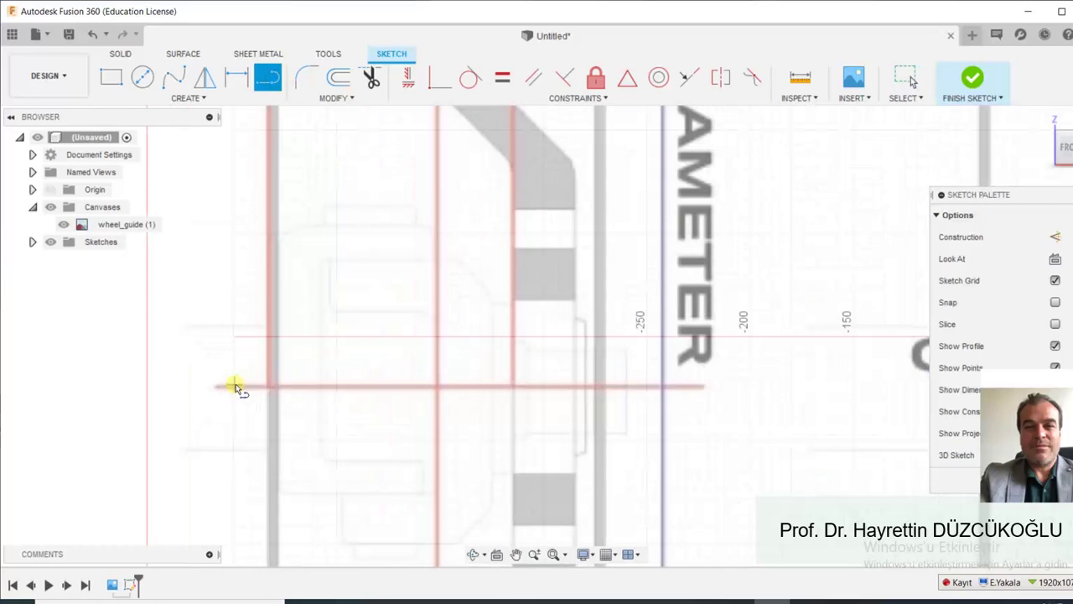
{"action": "left_click", "coordinate": [233, 387]}
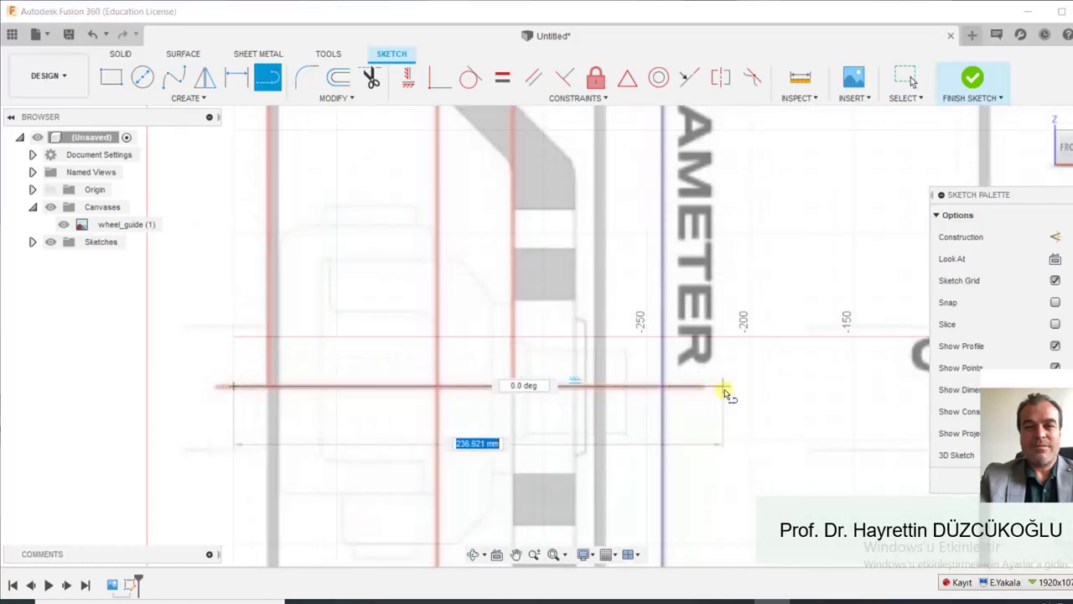
{"action": "left_click", "coordinate": [725, 386]}
{"action": "key", "text": "Escape"}
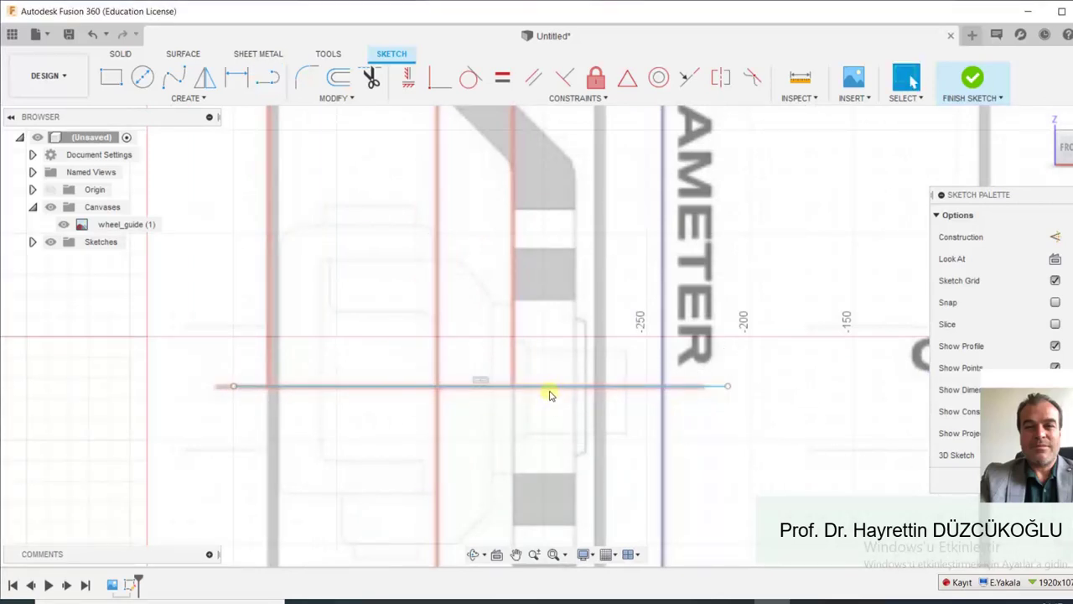
{"action": "left_click", "coordinate": [550, 390]}
{"action": "key", "text": "x"}
{"action": "scroll", "coordinate": [780, 456], "scroll_direction": "down", "scroll_amount": 2}
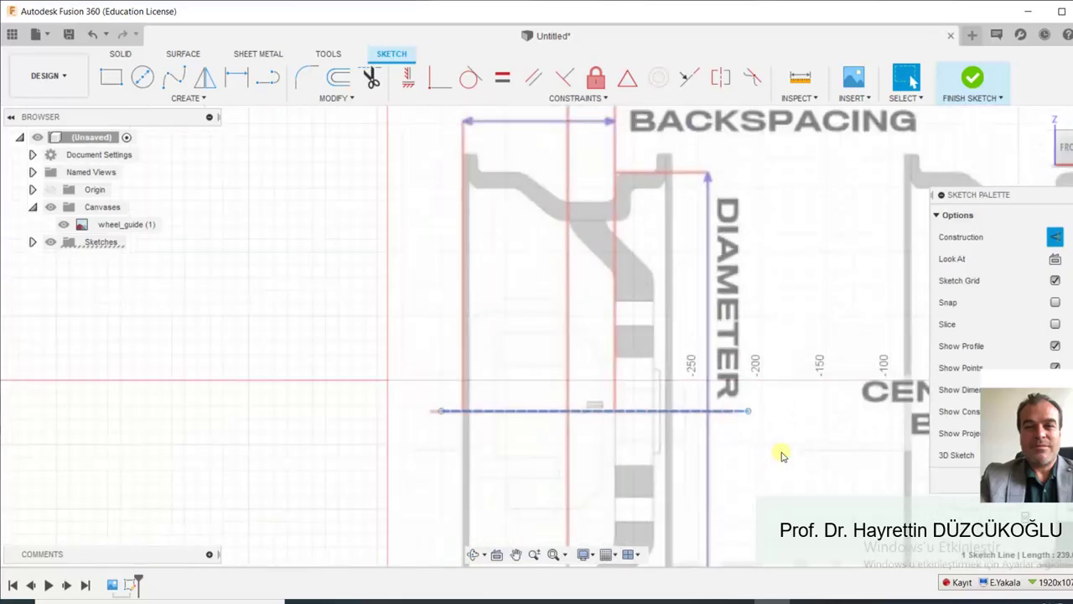
{"action": "scroll", "coordinate": [780, 455], "scroll_direction": "down", "scroll_amount": 2}
{"action": "scroll", "coordinate": [754, 406], "scroll_direction": "up", "scroll_amount": 1}
{"action": "scroll", "coordinate": [742, 394], "scroll_direction": "up", "scroll_amount": 2}
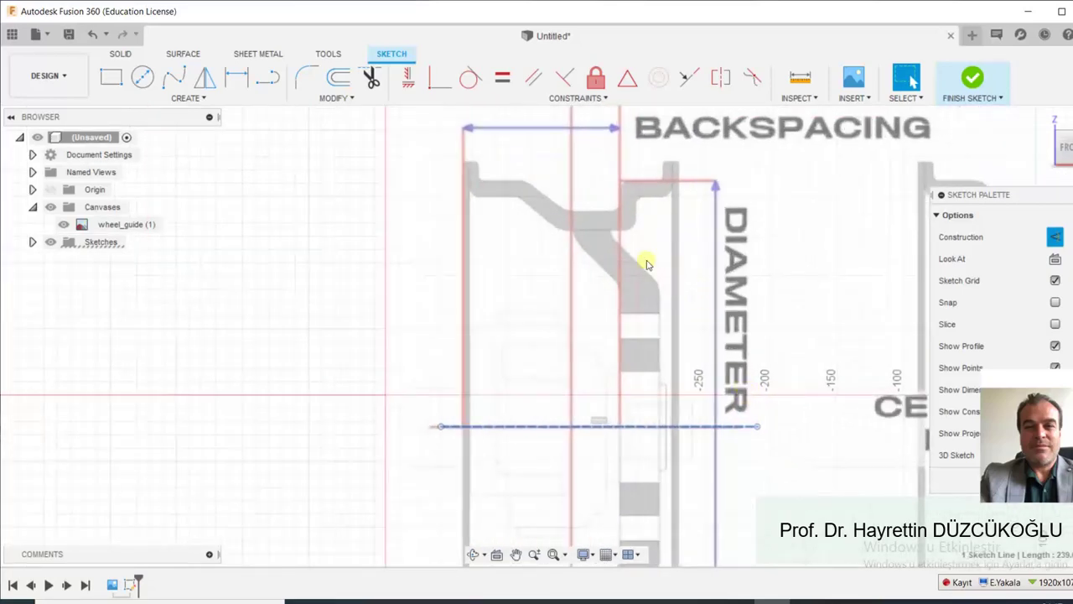
{"action": "scroll", "coordinate": [591, 138], "scroll_direction": "up", "scroll_amount": 1}
{"action": "scroll", "coordinate": [565, 130], "scroll_direction": "up", "scroll_amount": 1}
{"action": "scroll", "coordinate": [519, 159], "scroll_direction": "up", "scroll_amount": 2}
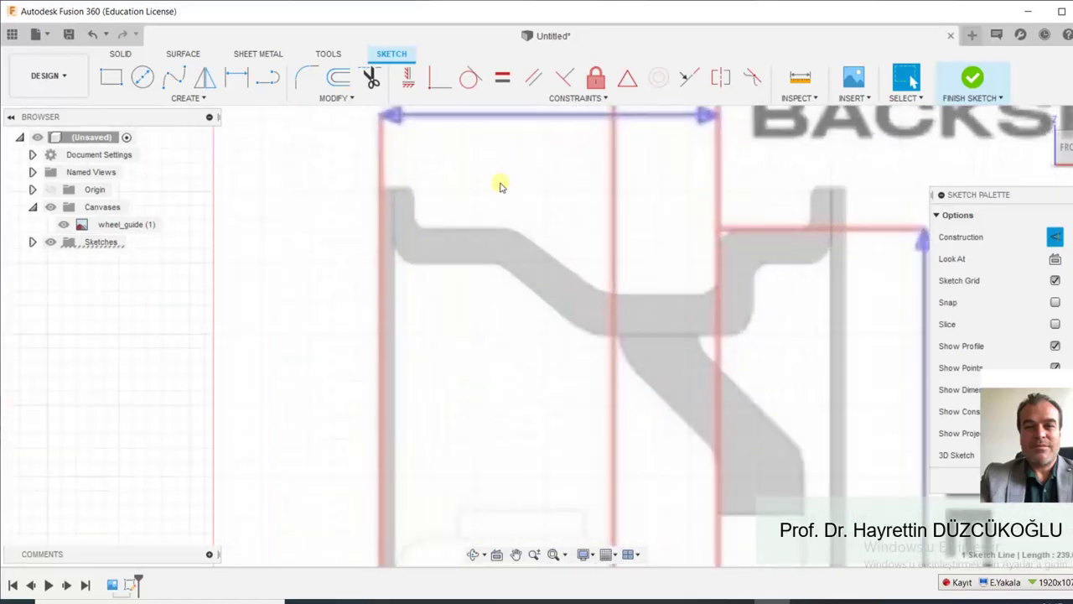
{"action": "scroll", "coordinate": [486, 197], "scroll_direction": "up", "scroll_amount": 2}
{"action": "scroll", "coordinate": [476, 207], "scroll_direction": "up", "scroll_amount": 2}
{"action": "scroll", "coordinate": [460, 220], "scroll_direction": "up", "scroll_amount": 1}
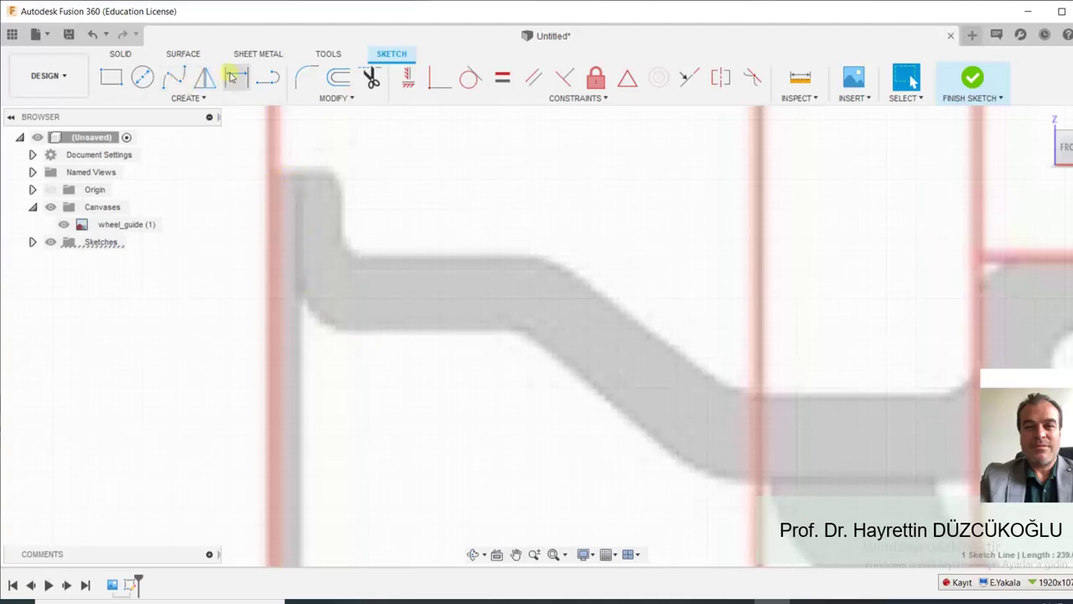
Trace the outer flange, under-rim edge, diagonal, bottom edge and right vertical with connected lines.
{"action": "left_click", "coordinate": [268, 77]}
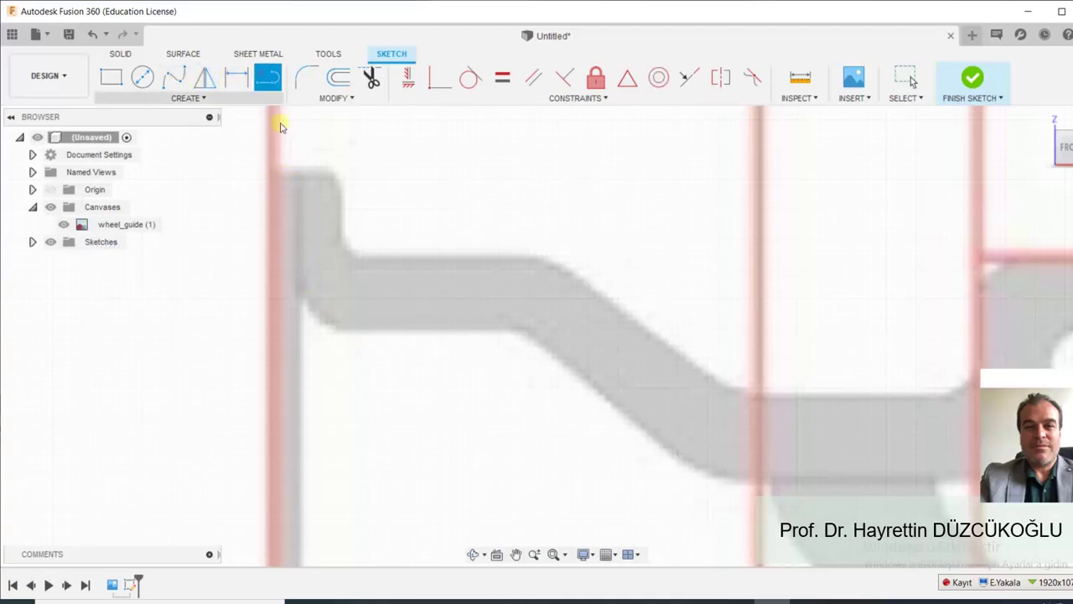
{"action": "left_click", "coordinate": [296, 173]}
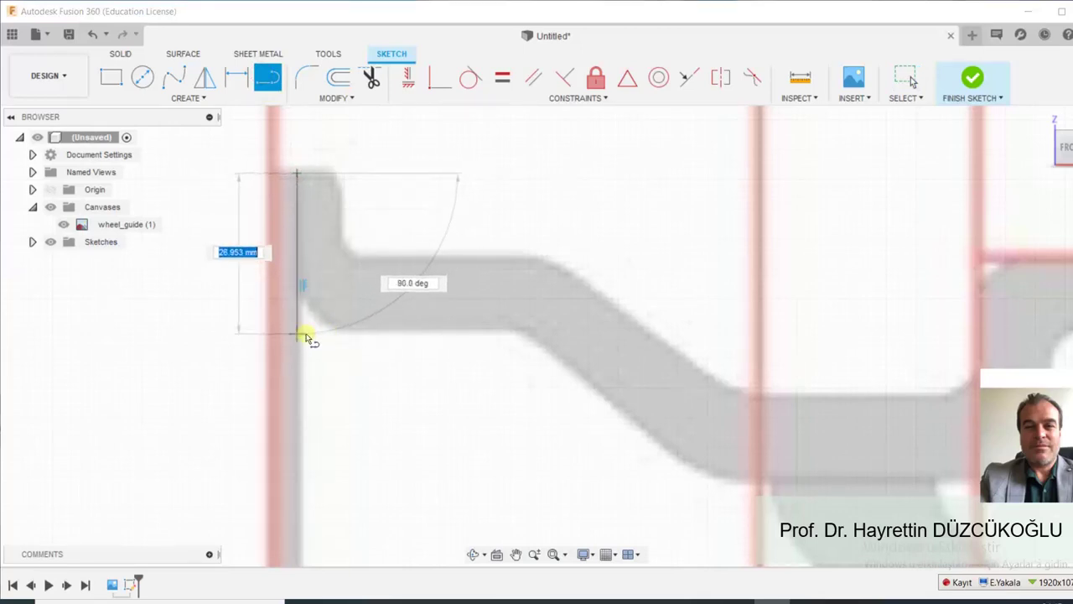
{"action": "left_click", "coordinate": [299, 334]}
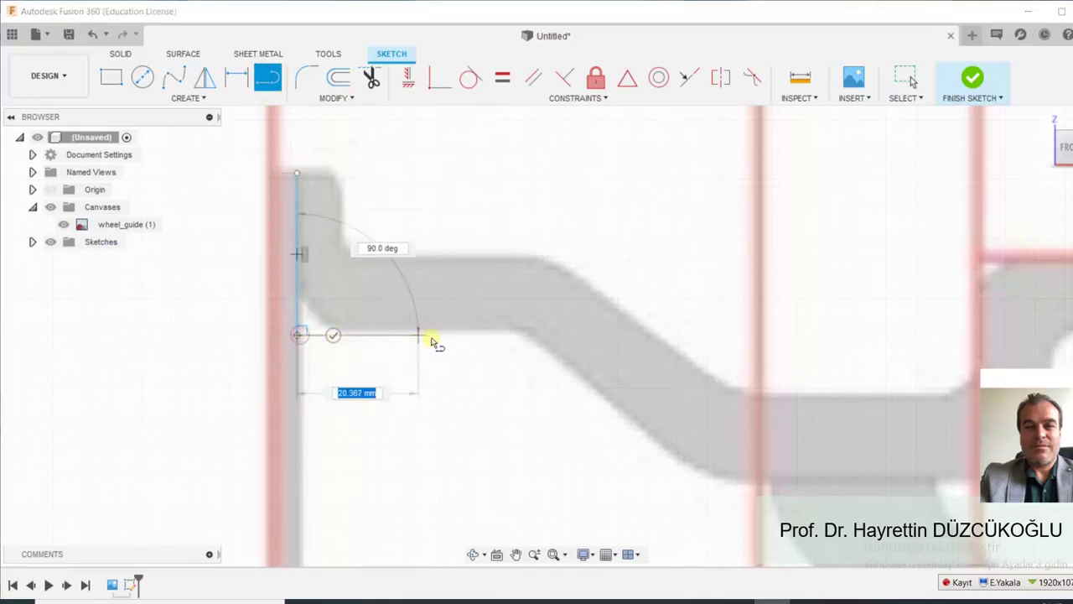
{"action": "left_click", "coordinate": [523, 335]}
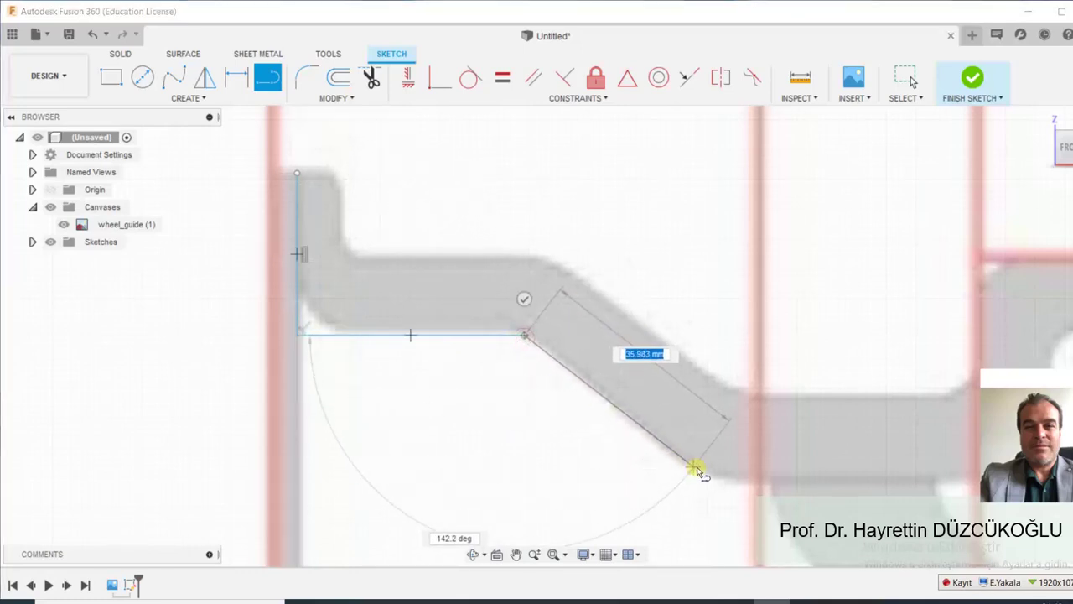
{"action": "left_click", "coordinate": [710, 479]}
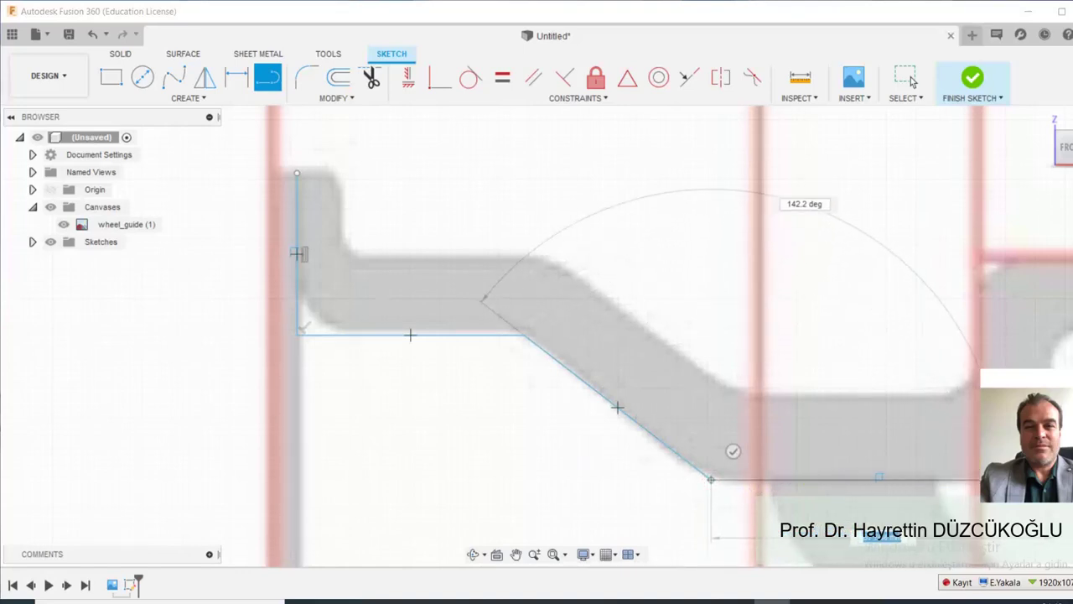
{"action": "left_click", "coordinate": [1048, 478]}
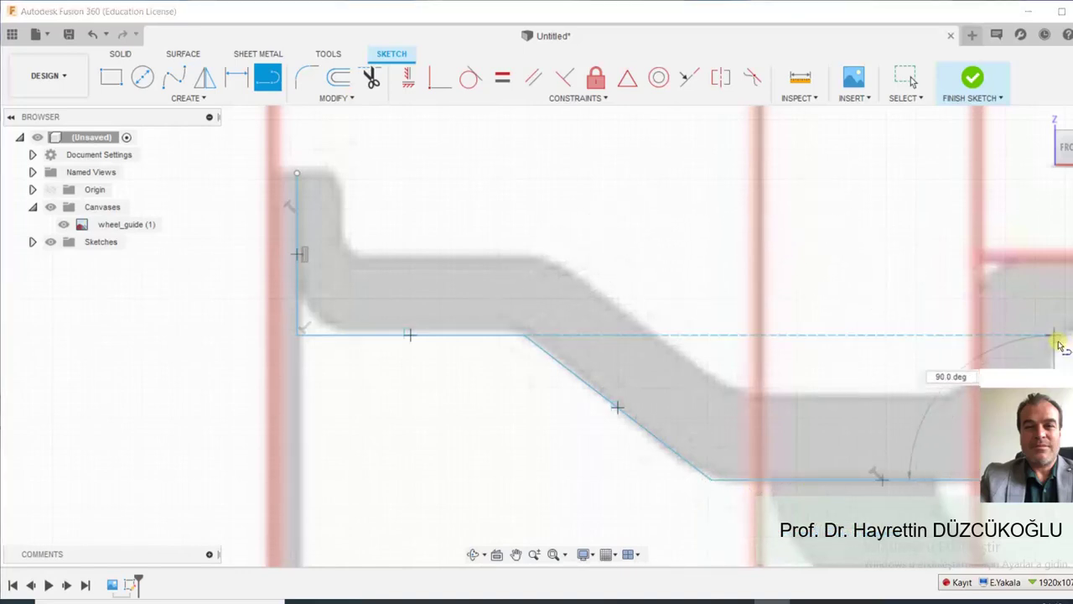
{"action": "left_click", "coordinate": [1053, 335]}
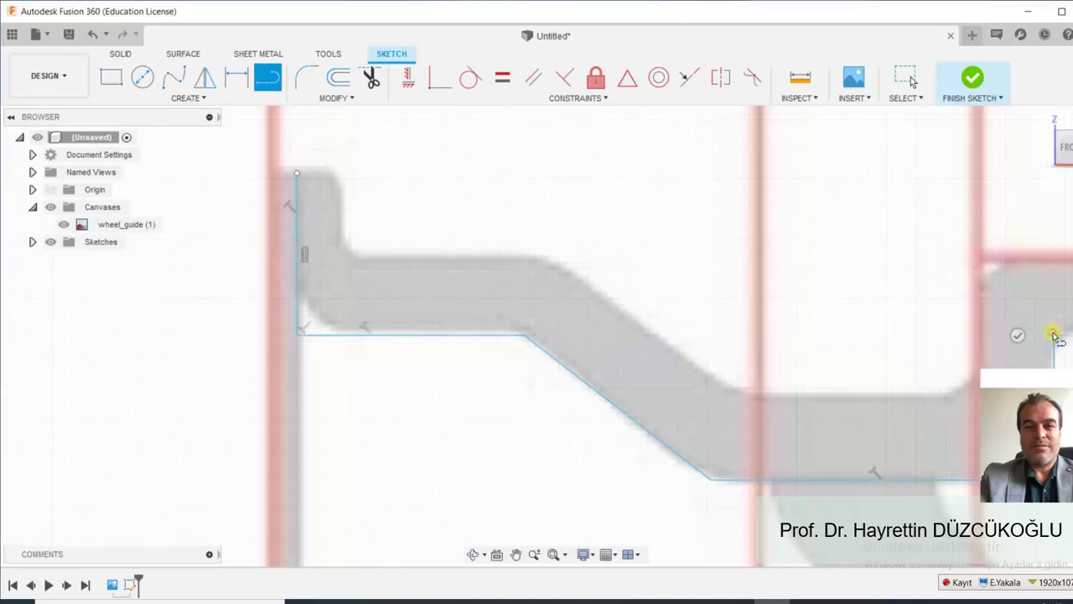
{"action": "scroll", "coordinate": [989, 335], "scroll_direction": "down", "scroll_amount": 3}
{"action": "middle_click_drag", "start_coordinate": [989, 335], "coordinate": [701, 333]}
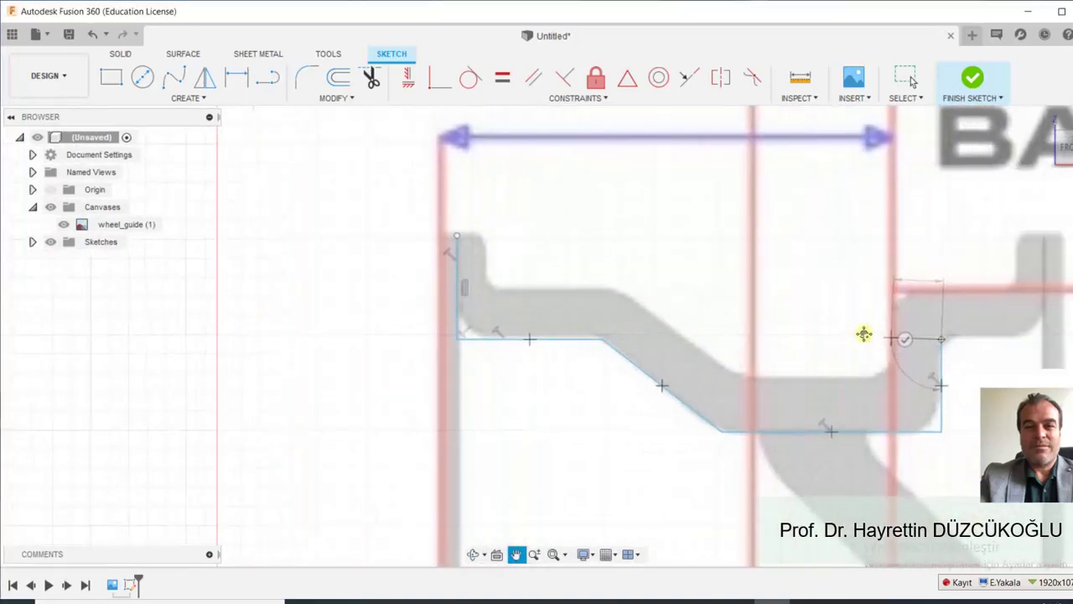
{"action": "scroll", "coordinate": [829, 324], "scroll_direction": "up", "scroll_amount": 3}
{"action": "scroll", "coordinate": [832, 339], "scroll_direction": "up", "scroll_amount": 3}
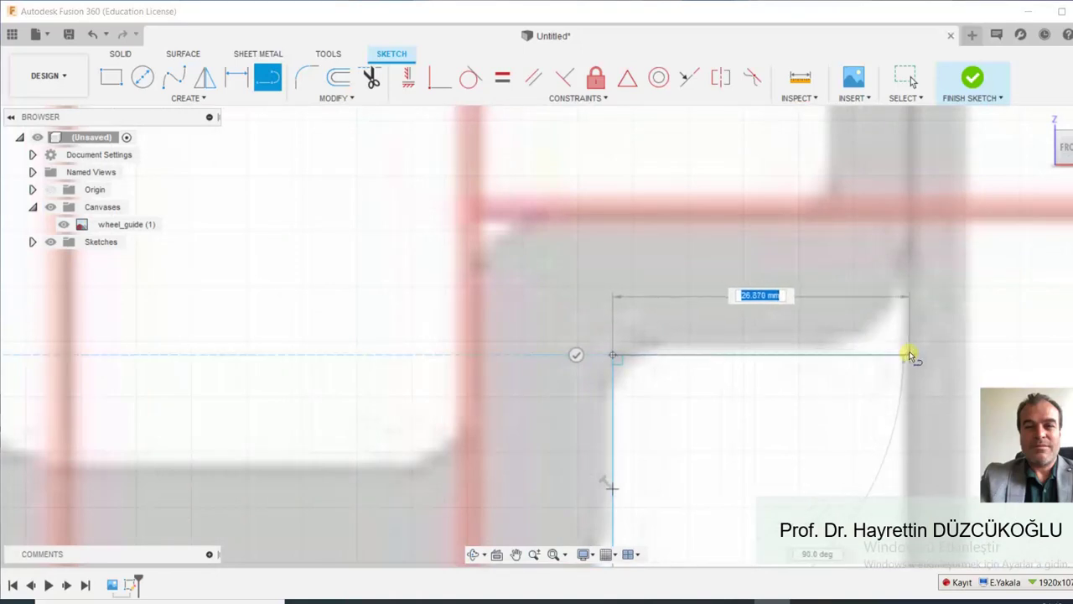
Continue the outline around the inner flange and left along the inner rim.
{"action": "left_click", "coordinate": [910, 355]}
{"action": "scroll", "coordinate": [910, 354], "scroll_direction": "down", "scroll_amount": 2}
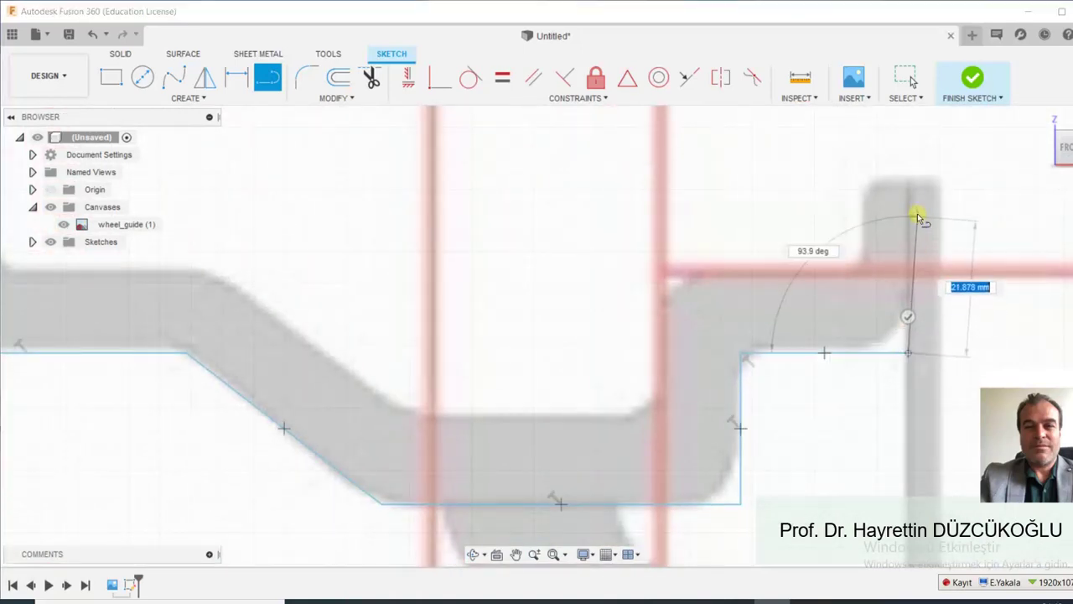
{"action": "left_click", "coordinate": [908, 177]}
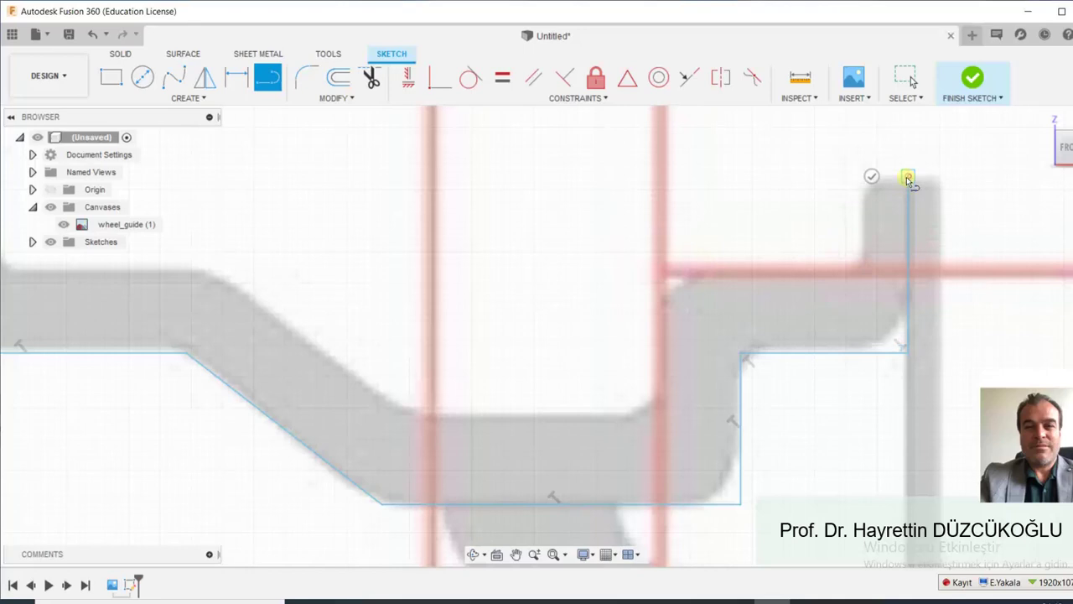
{"action": "left_click", "coordinate": [857, 177]}
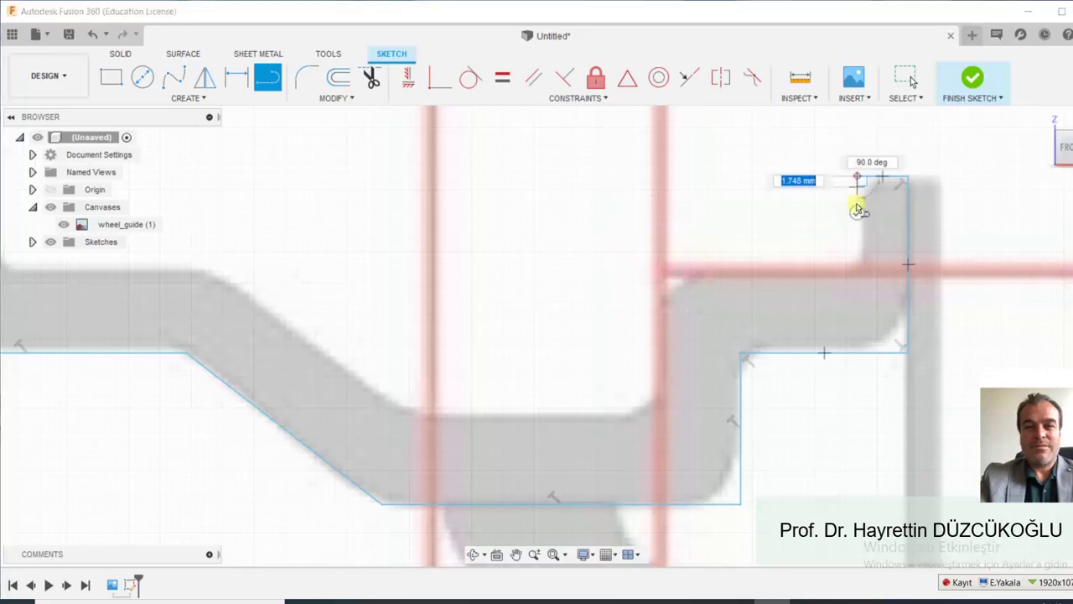
{"action": "left_click", "coordinate": [857, 263]}
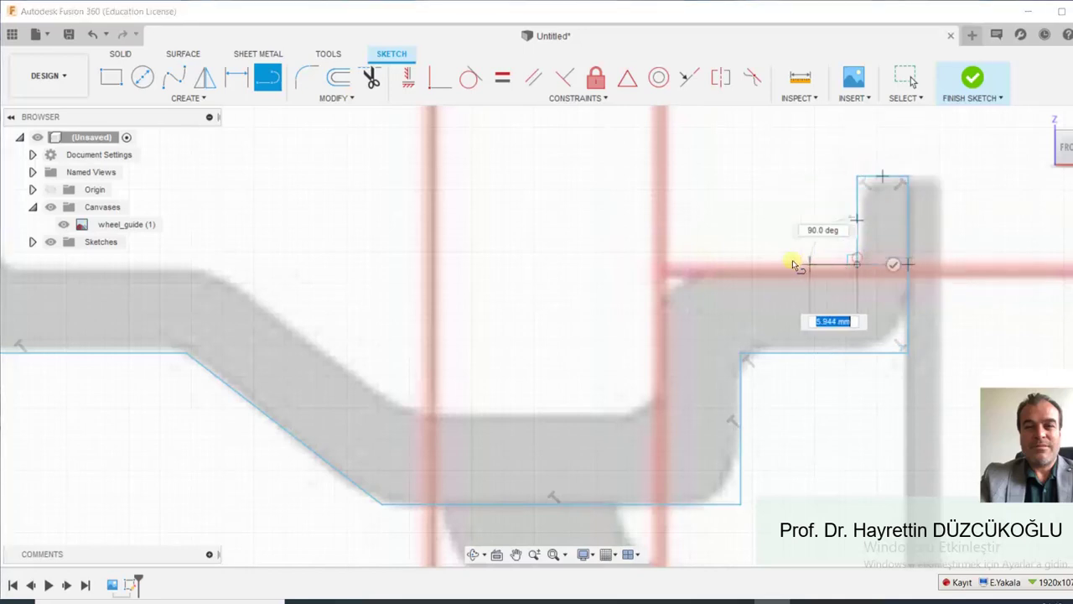
{"action": "left_click", "coordinate": [660, 265]}
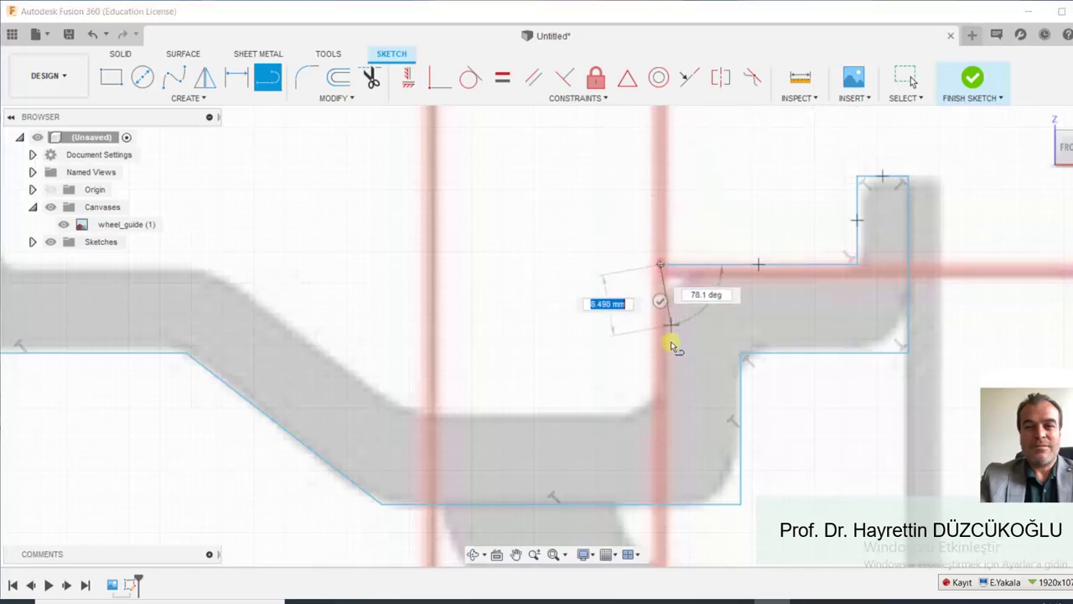
{"action": "left_click", "coordinate": [659, 416]}
{"action": "left_click", "coordinate": [430, 417]}
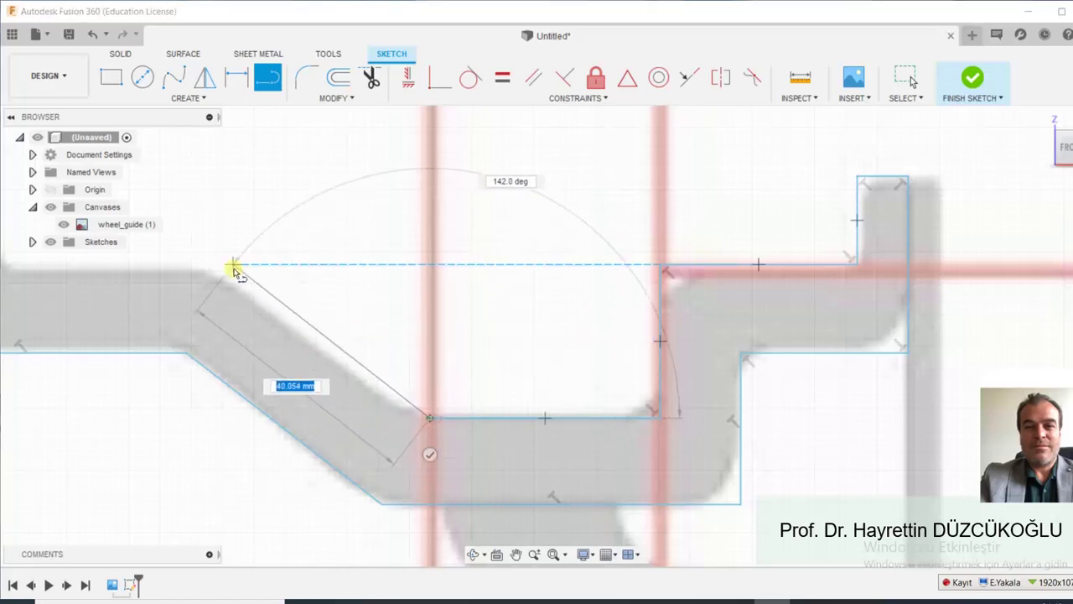
Finish the diagonal at the upper bend and close the left end with vertical and top lines.
{"action": "scroll", "coordinate": [234, 270], "scroll_direction": "down", "scroll_amount": 2}
{"action": "scroll", "coordinate": [233, 271], "scroll_direction": "down", "scroll_amount": 2}
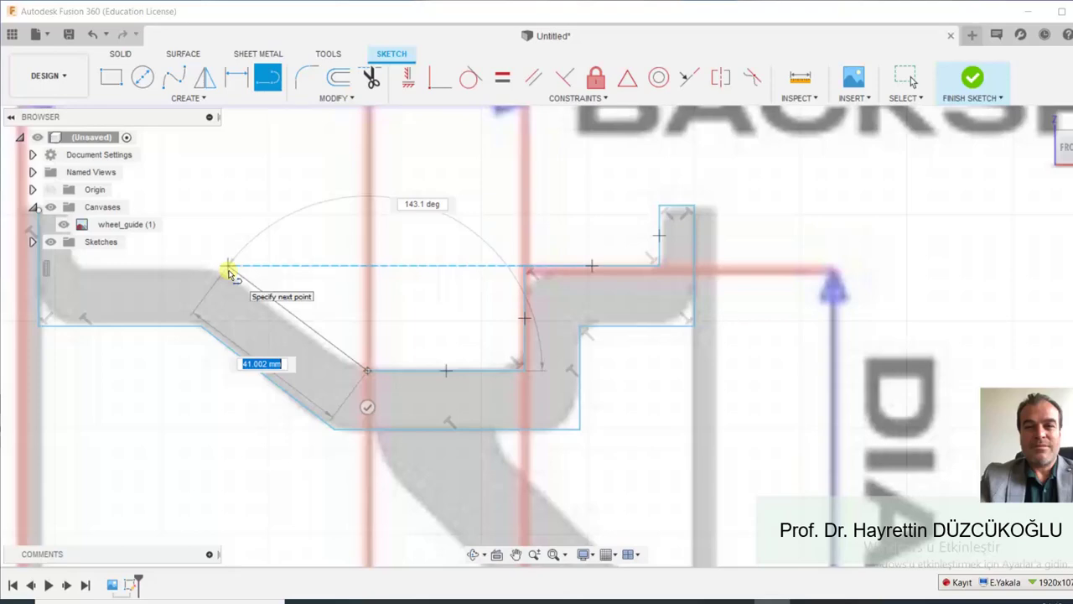
{"action": "left_click", "coordinate": [228, 269]}
{"action": "scroll", "coordinate": [88, 267], "scroll_direction": "up", "scroll_amount": 2}
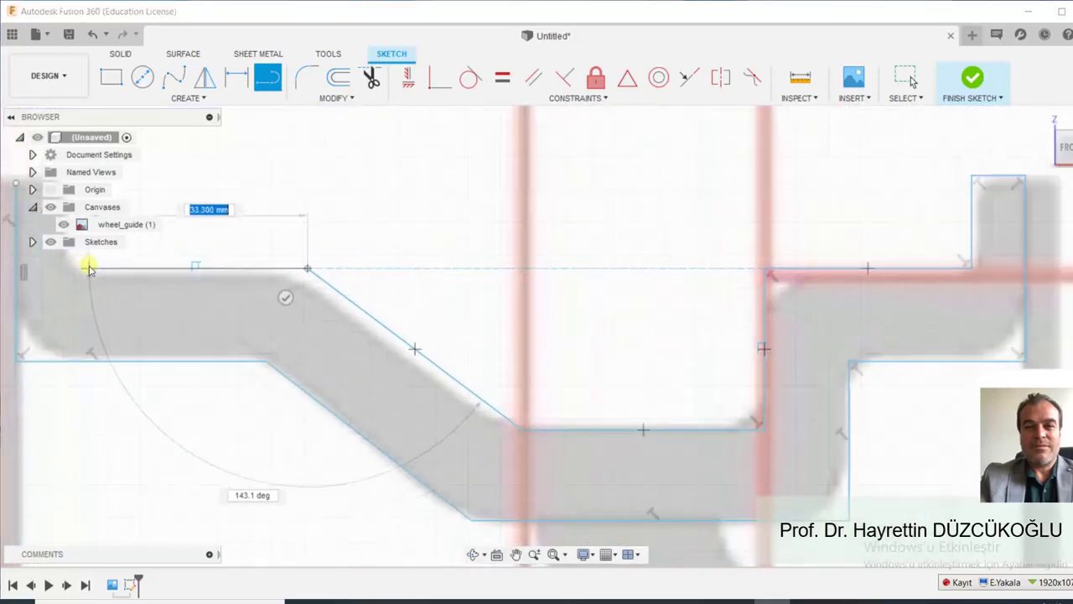
{"action": "scroll", "coordinate": [88, 267], "scroll_direction": "down", "scroll_amount": 2}
{"action": "middle_click_drag", "start_coordinate": [83, 268], "coordinate": [252, 310]}
{"action": "scroll", "coordinate": [251, 309], "scroll_direction": "up", "scroll_amount": 2}
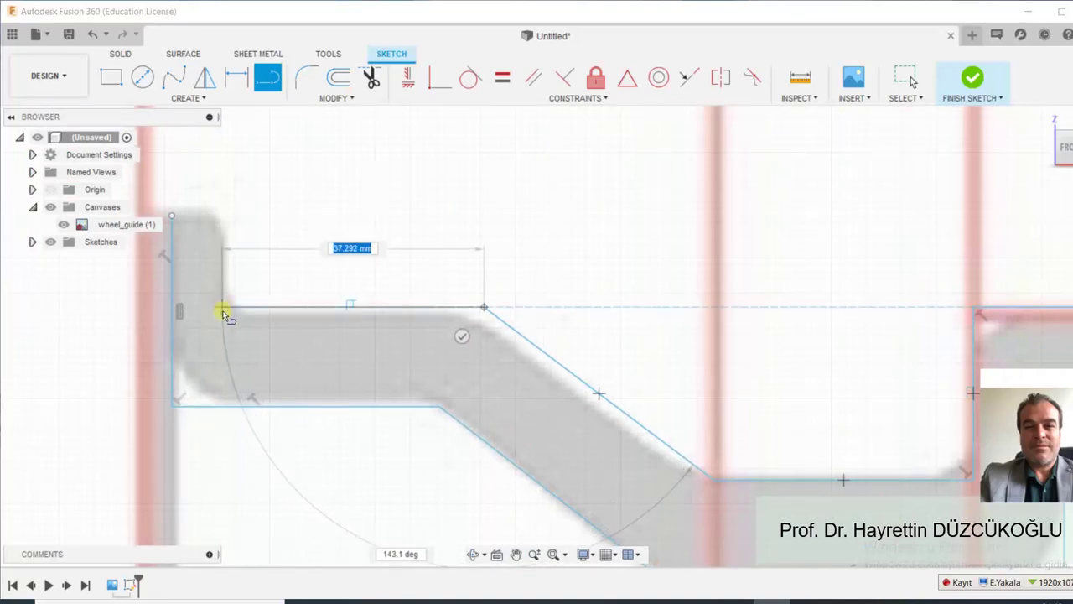
{"action": "left_click", "coordinate": [223, 308]}
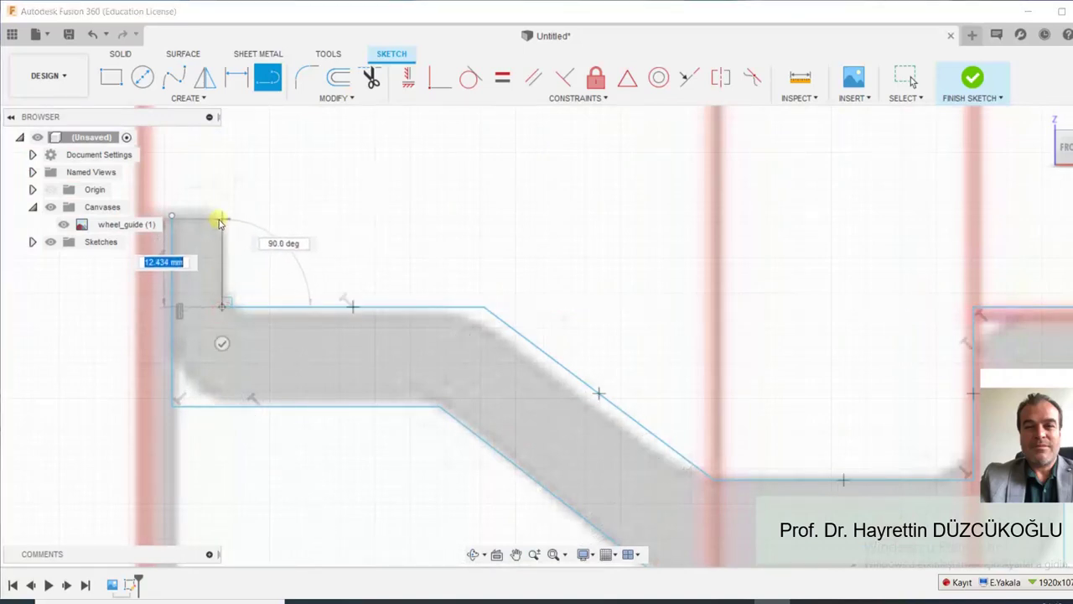
{"action": "left_click", "coordinate": [221, 217]}
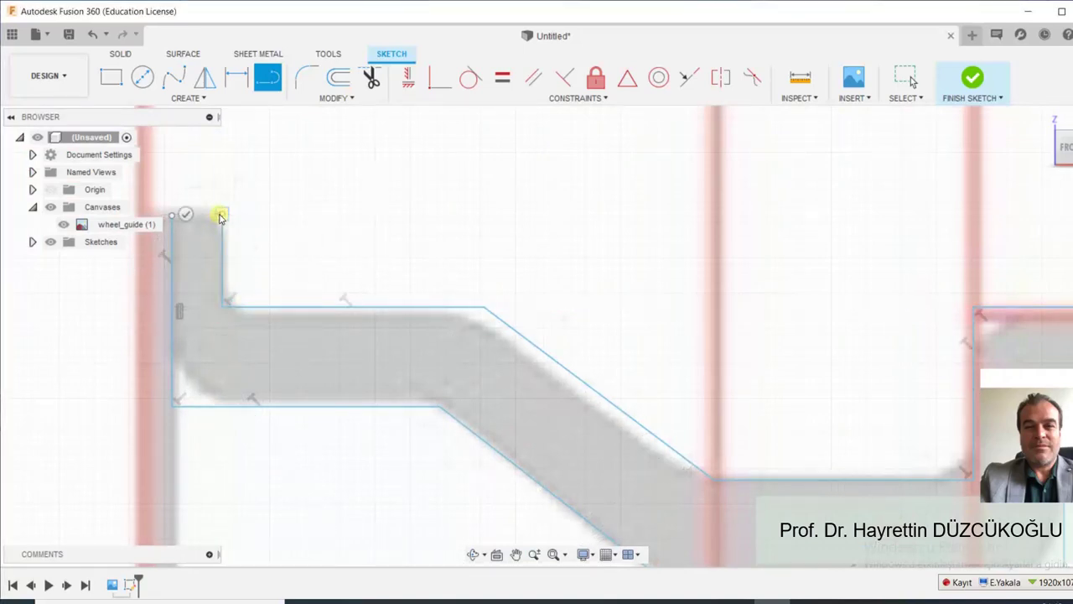
{"action": "left_click", "coordinate": [172, 216]}
{"action": "key", "text": "Escape"}
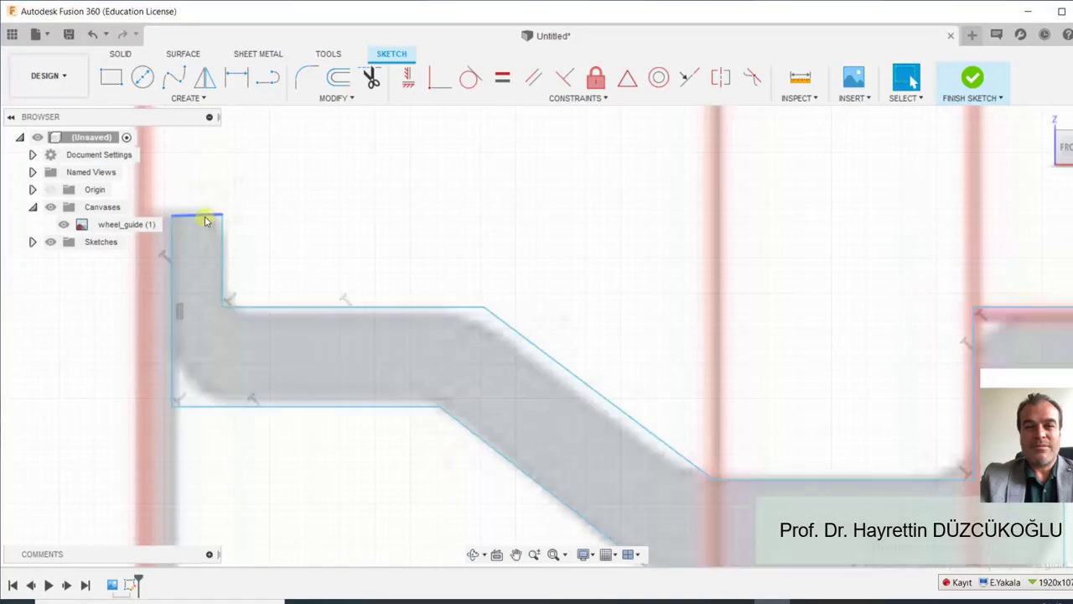
Constrain the short top line horizontal and nudge the left inner vertical edge right onto the trace.
{"action": "left_click", "coordinate": [204, 215]}
{"action": "left_click", "coordinate": [409, 84]}
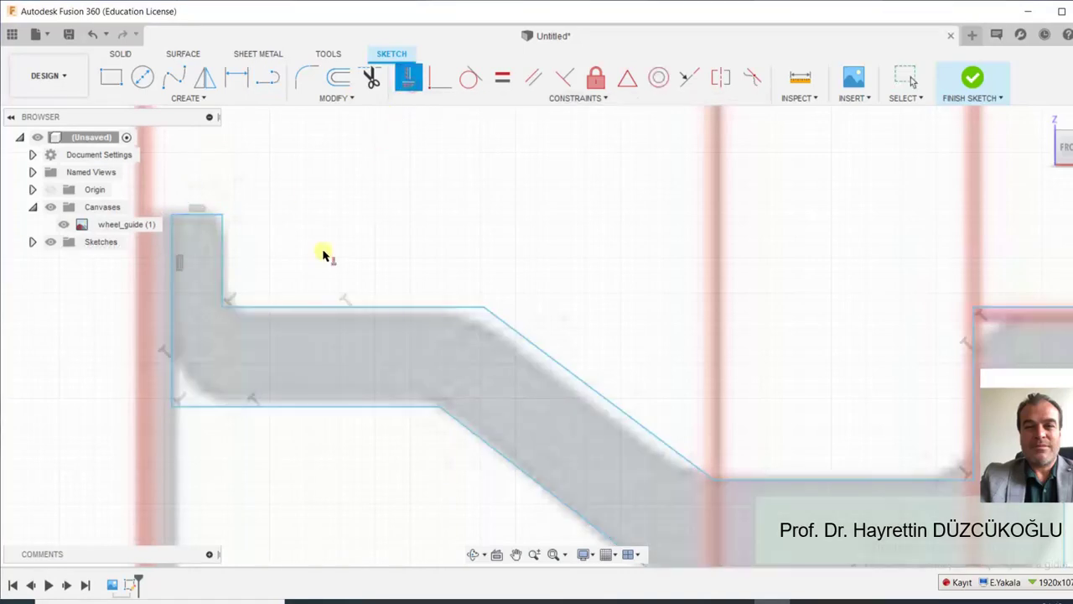
{"action": "scroll", "coordinate": [331, 263], "scroll_direction": "down", "scroll_amount": 1}
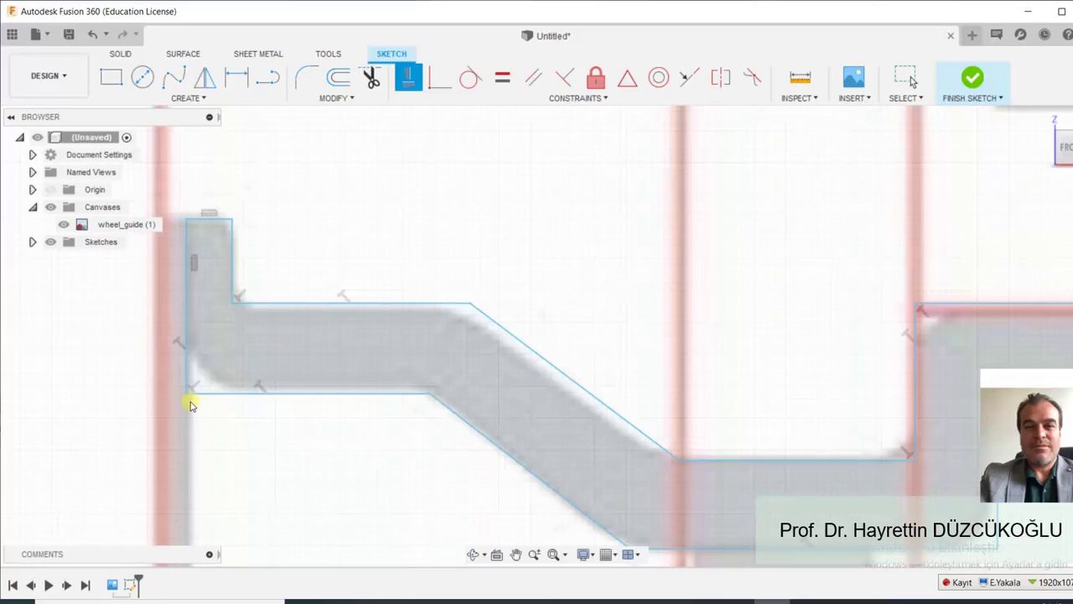
{"action": "scroll", "coordinate": [208, 345], "scroll_direction": "up", "scroll_amount": 2}
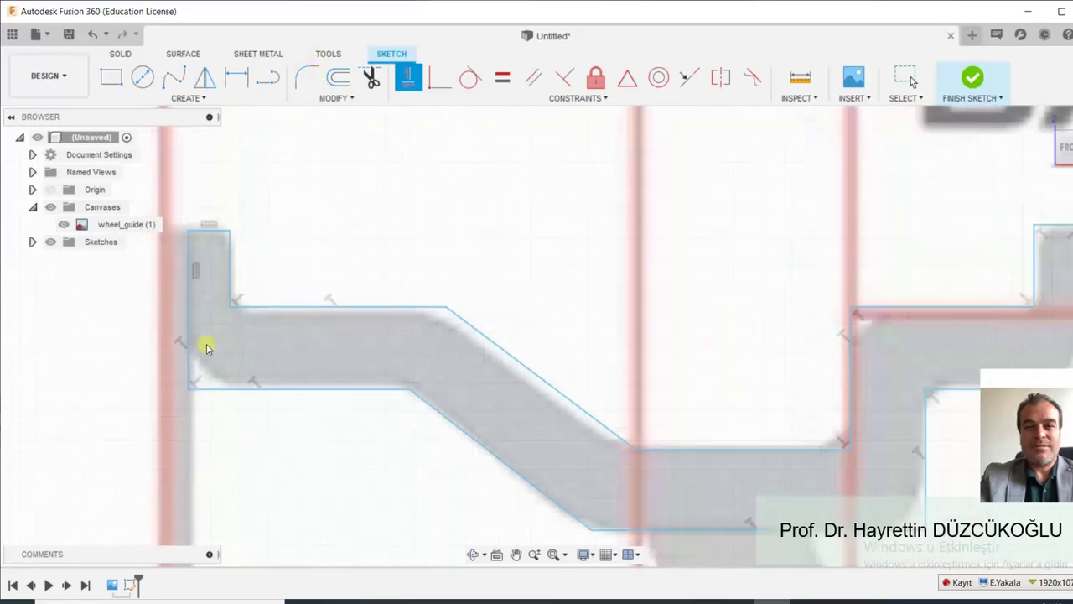
{"action": "scroll", "coordinate": [209, 331], "scroll_direction": "up", "scroll_amount": 2}
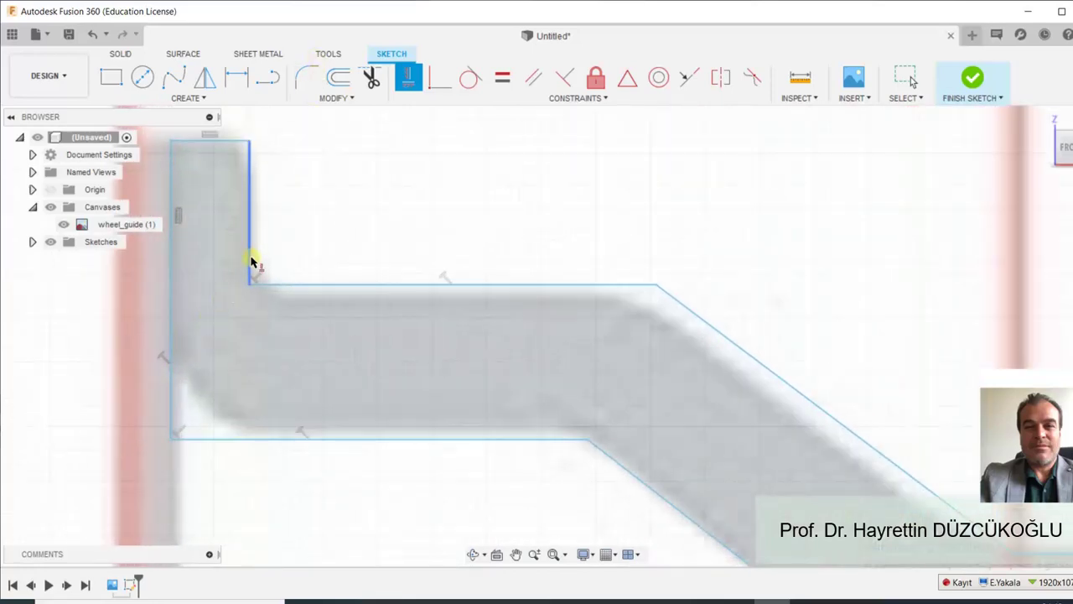
{"action": "key", "text": "Escape"}
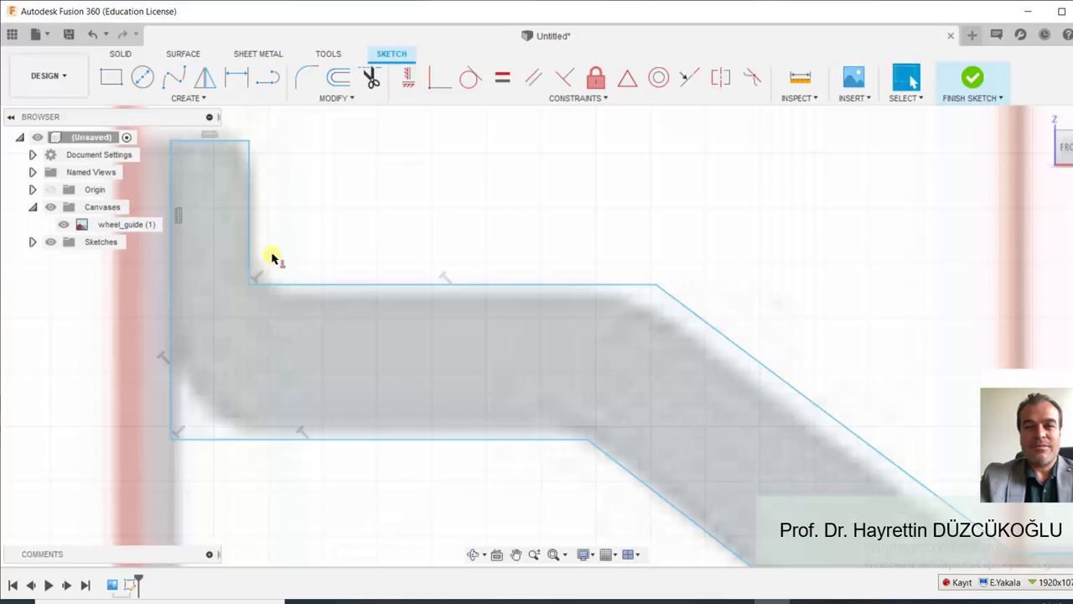
{"action": "left_click_drag", "start_coordinate": [249, 228], "coordinate": [258, 224]}
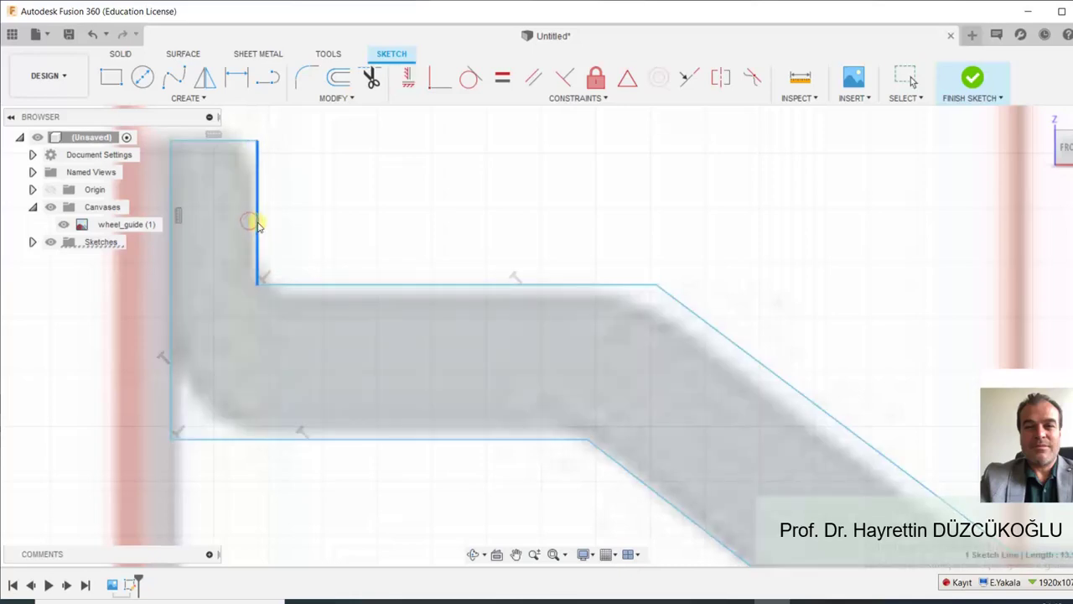
{"action": "scroll", "coordinate": [277, 233], "scroll_direction": "down", "scroll_amount": 2}
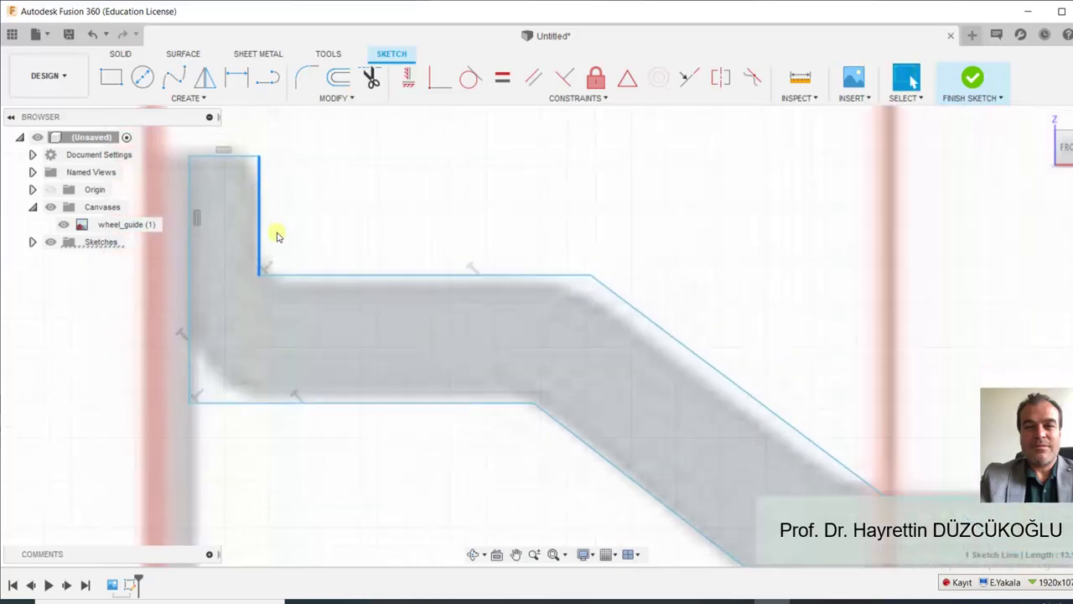
{"action": "scroll", "coordinate": [277, 233], "scroll_direction": "down", "scroll_amount": 2}
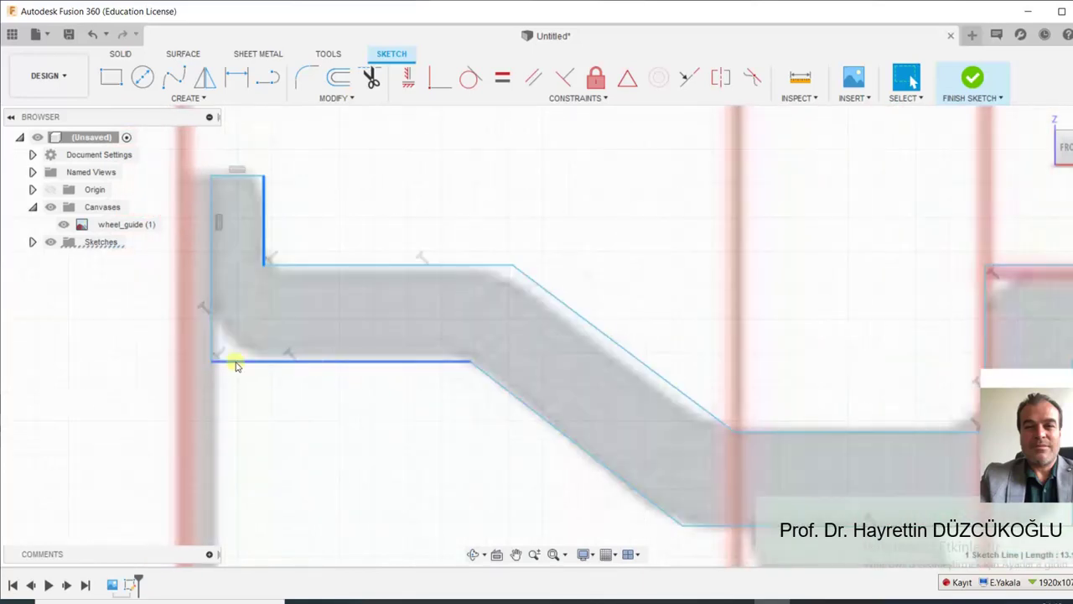
{"action": "left_click", "coordinate": [307, 77]}
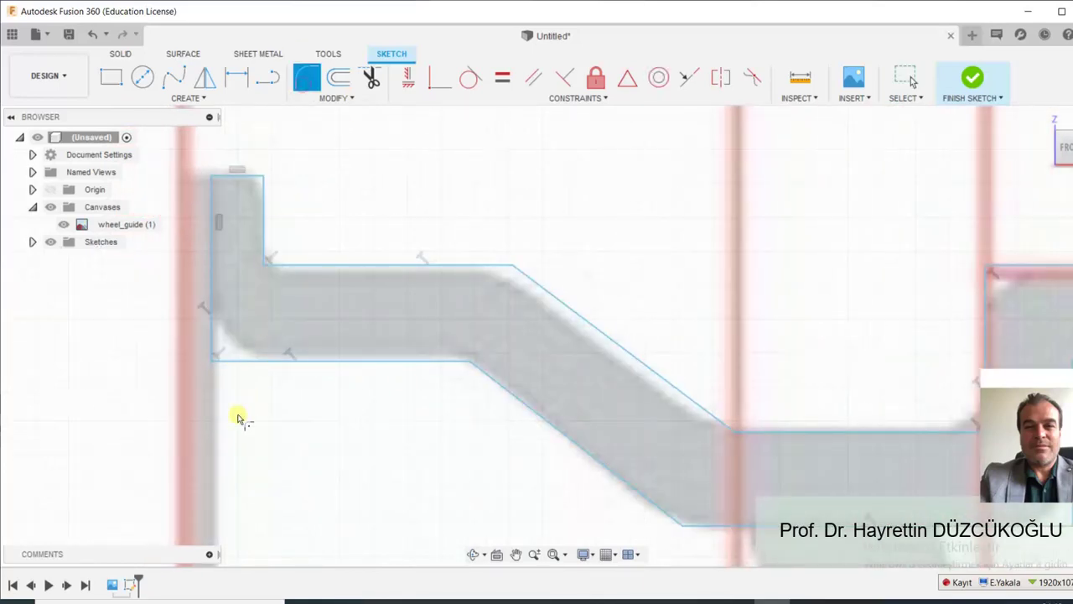
Round the lower-left inside corner at R8.50 and move the bottom line up onto the traced edge.
{"action": "left_click", "coordinate": [210, 360]}
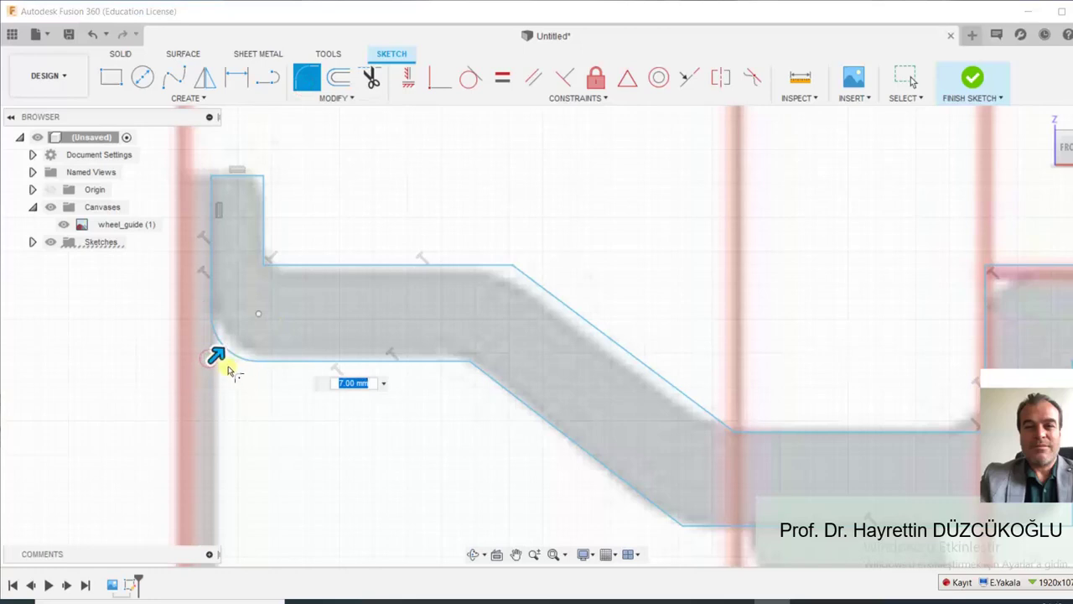
{"action": "left_click_drag", "start_coordinate": [211, 355], "coordinate": [217, 356]}
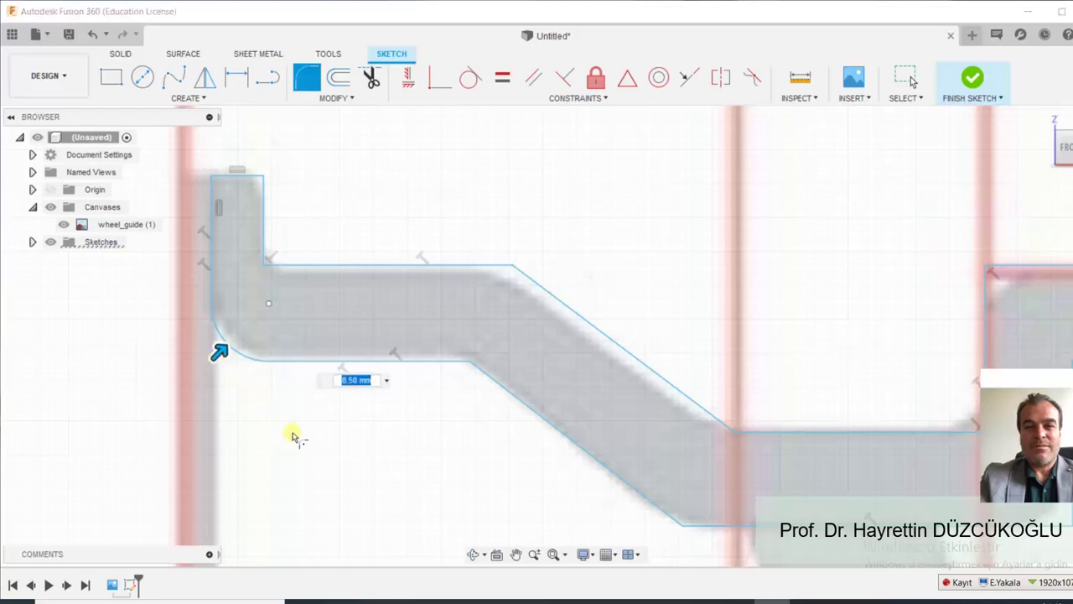
{"action": "key", "text": "Return"}
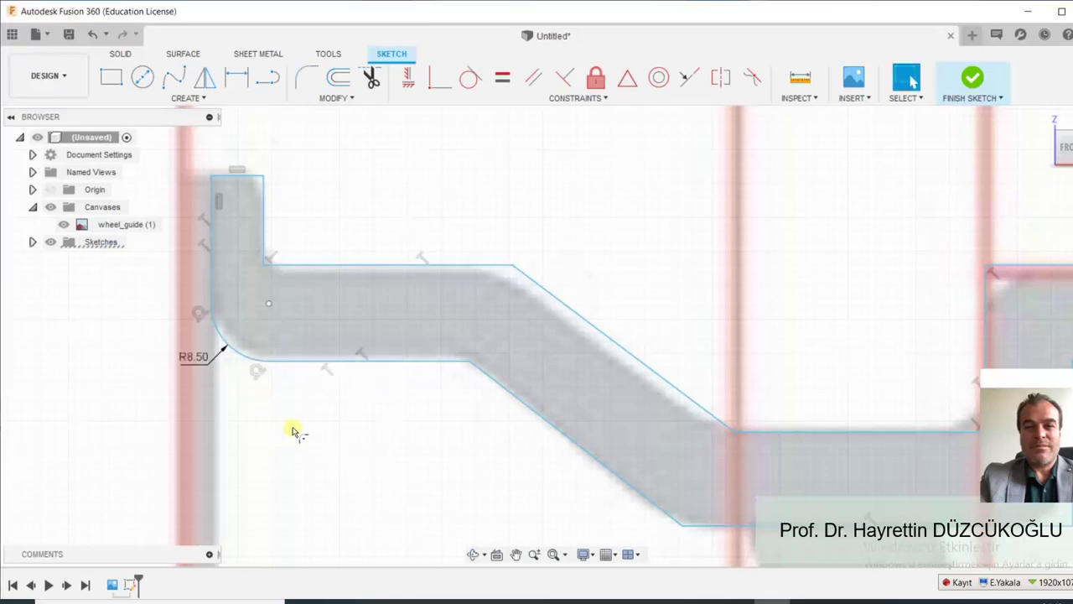
{"action": "left_click", "coordinate": [450, 361]}
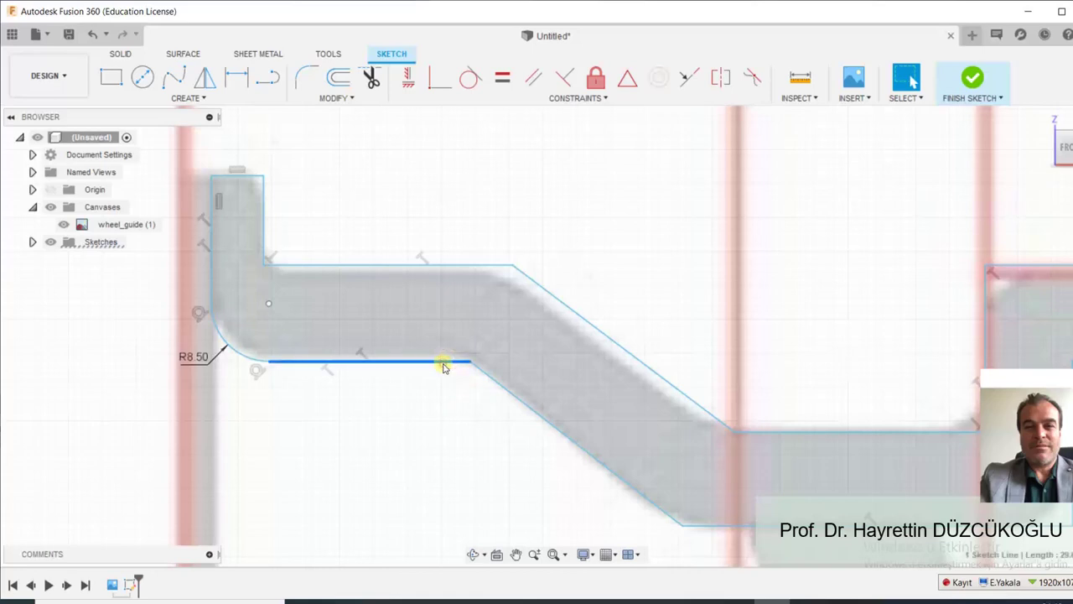
{"action": "left_click", "coordinate": [443, 367]}
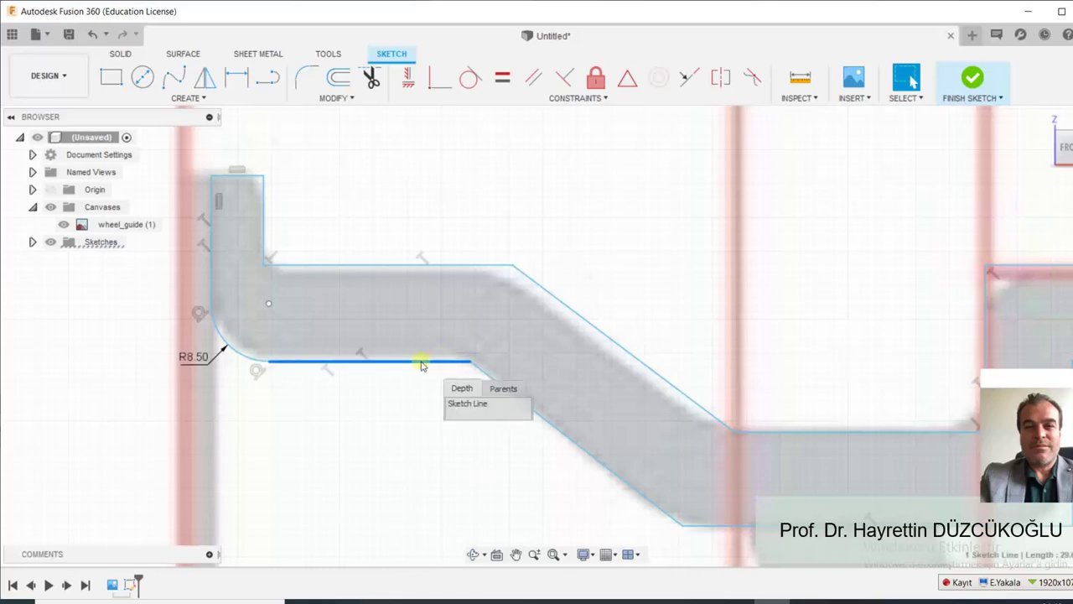
{"action": "left_click_drag", "start_coordinate": [421, 366], "coordinate": [422, 360]}
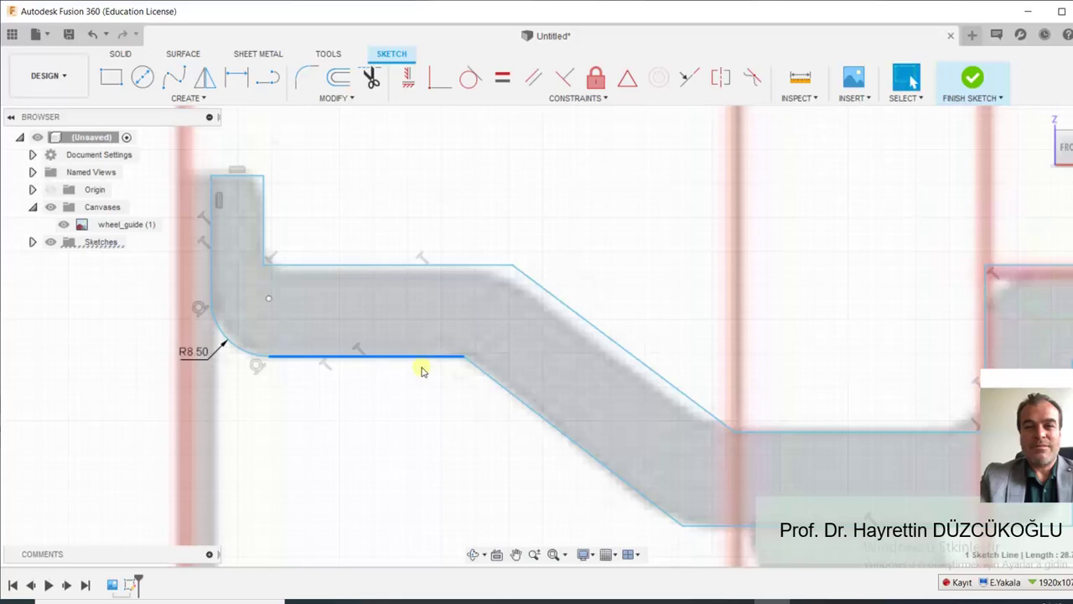
{"action": "left_click", "coordinate": [425, 397]}
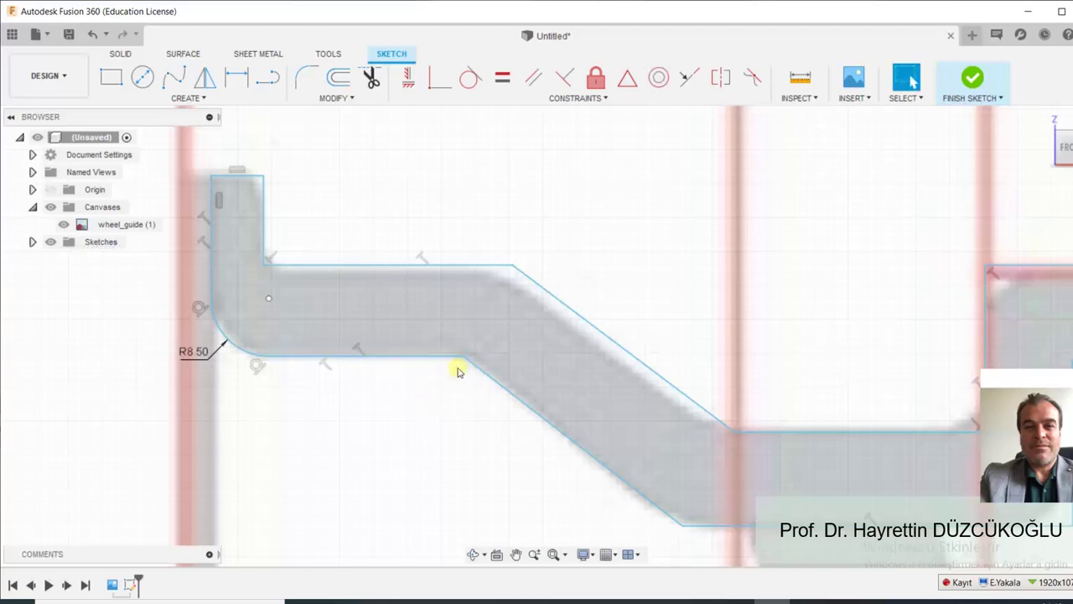
Fillet the corner between the bottom line and the diagonal at R7.00.
{"action": "left_click", "coordinate": [306, 77]}
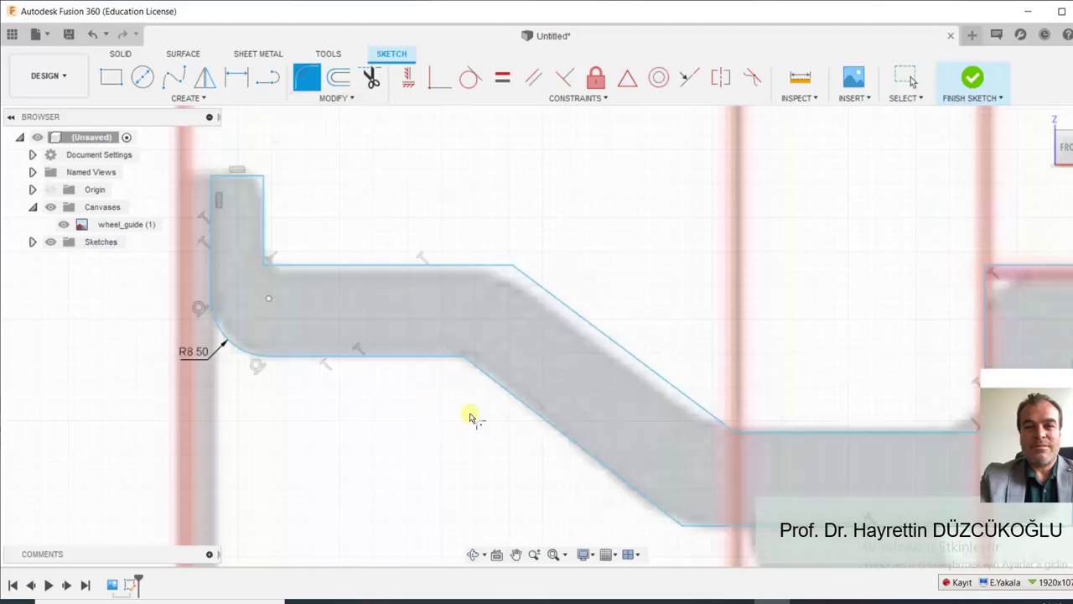
{"action": "scroll", "coordinate": [470, 363], "scroll_direction": "up", "scroll_amount": 2}
{"action": "scroll", "coordinate": [453, 367], "scroll_direction": "up", "scroll_amount": 3}
{"action": "scroll", "coordinate": [427, 343], "scroll_direction": "up", "scroll_amount": 2}
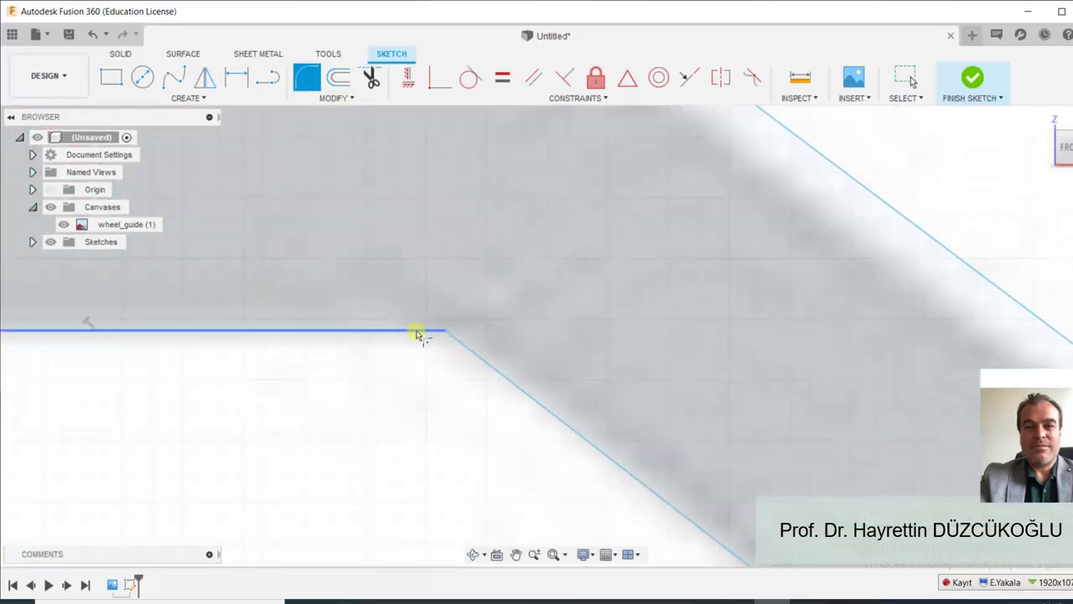
{"action": "left_click", "coordinate": [416, 335]}
{"action": "left_click", "coordinate": [476, 354]}
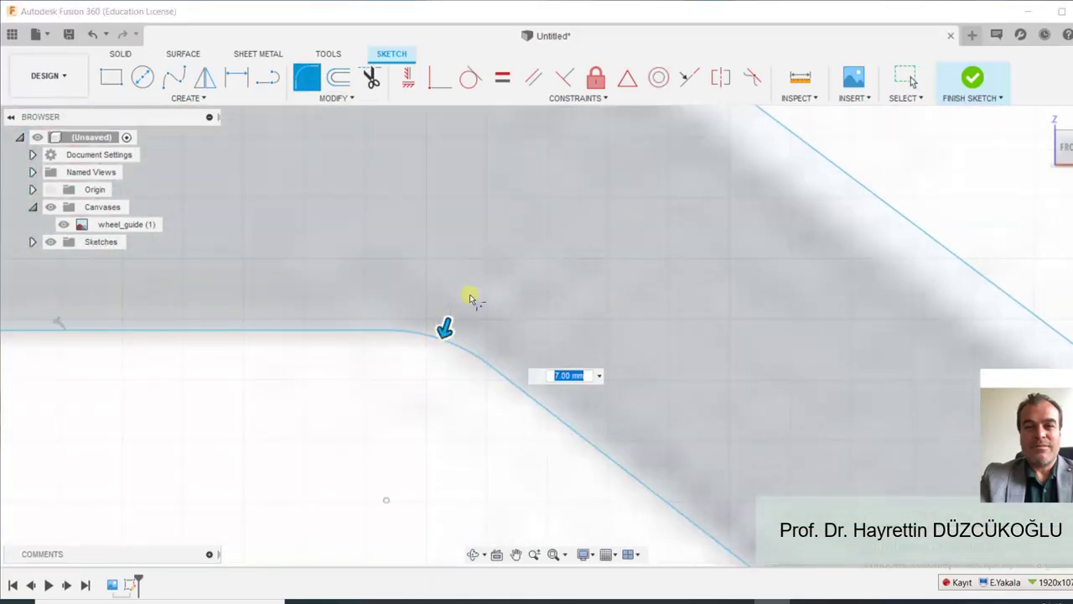
{"action": "key", "text": "Return"}
{"action": "scroll", "coordinate": [478, 378], "scroll_direction": "down", "scroll_amount": 3}
{"action": "scroll", "coordinate": [503, 395], "scroll_direction": "down", "scroll_amount": 2}
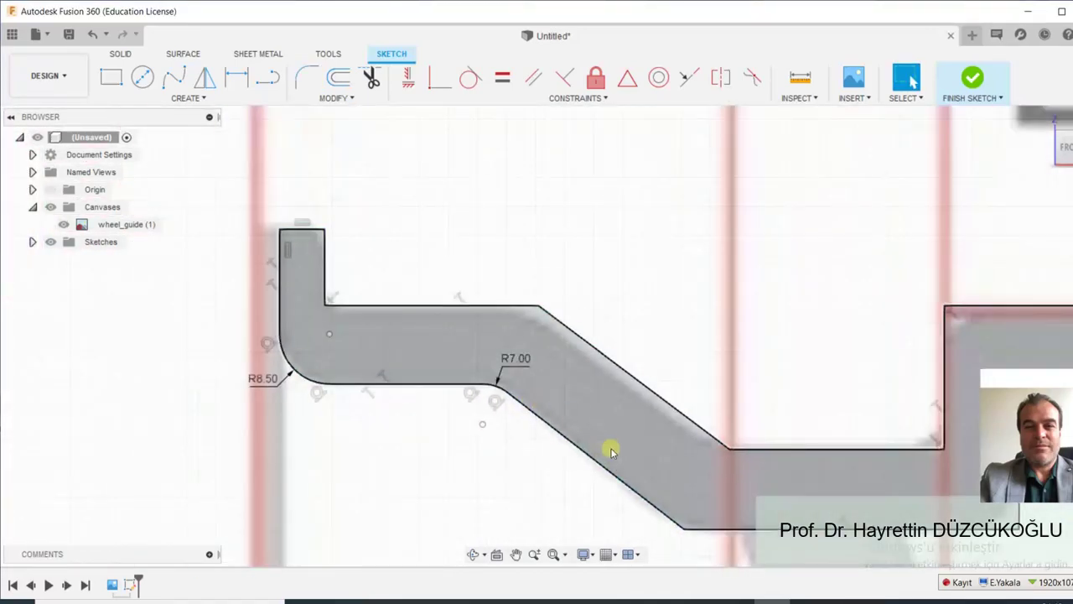
{"action": "scroll", "coordinate": [503, 403], "scroll_direction": "up", "scroll_amount": 2}
{"action": "scroll", "coordinate": [676, 425], "scroll_direction": "up", "scroll_amount": 2}
{"action": "scroll", "coordinate": [503, 438], "scroll_direction": "up", "scroll_amount": 2}
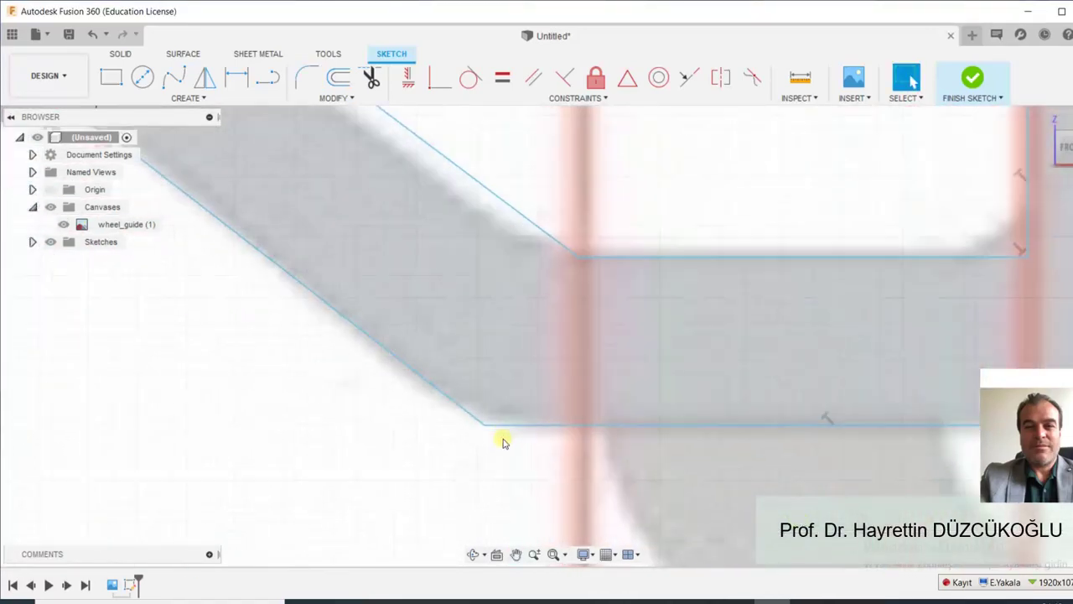
{"action": "scroll", "coordinate": [508, 427], "scroll_direction": "up", "scroll_amount": 2}
{"action": "scroll", "coordinate": [503, 427], "scroll_direction": "down", "scroll_amount": 2}
{"action": "scroll", "coordinate": [495, 433], "scroll_direction": "down", "scroll_amount": 1}
Round the lower bend of the diagonal with an R10.50 fillet.
{"action": "key", "text": "Return"}
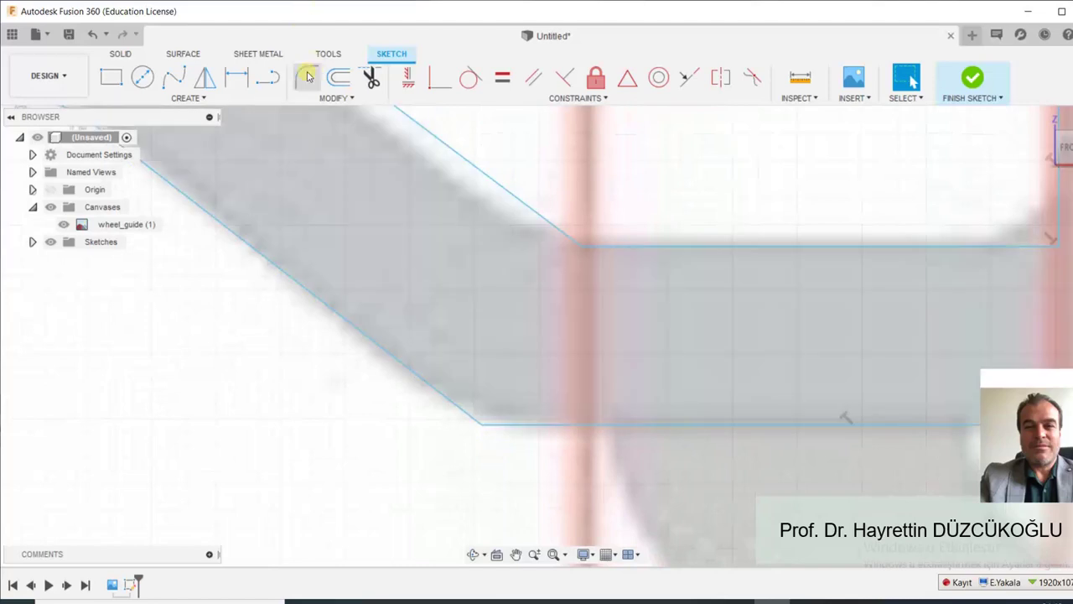
{"action": "left_click", "coordinate": [480, 427]}
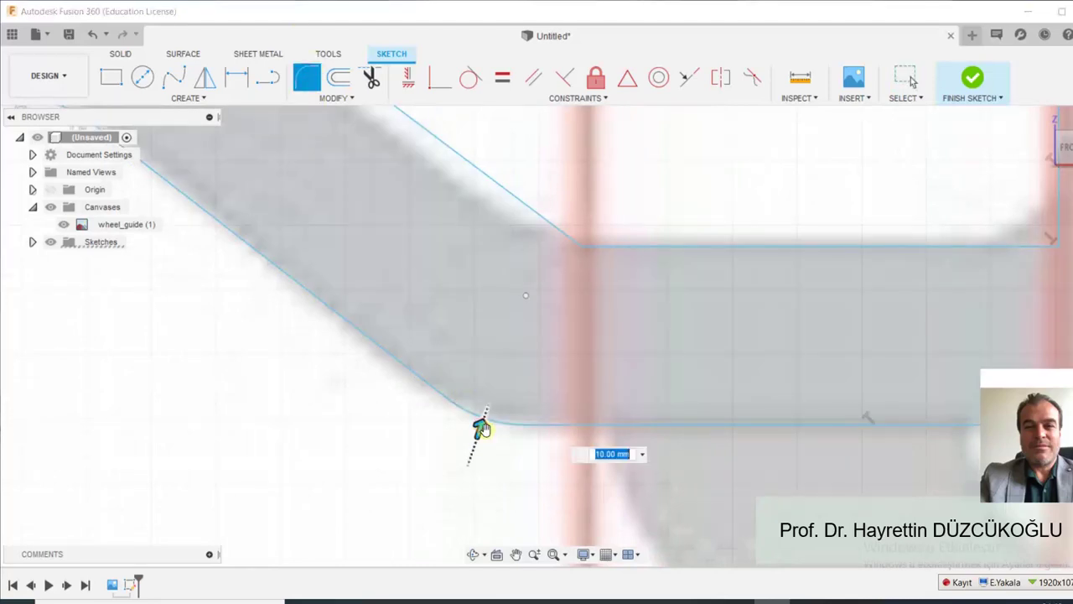
{"action": "left_click_drag", "start_coordinate": [480, 427], "coordinate": [481, 431]}
{"action": "key", "text": "Return"}
{"action": "scroll", "coordinate": [611, 441], "scroll_direction": "down", "scroll_amount": 3}
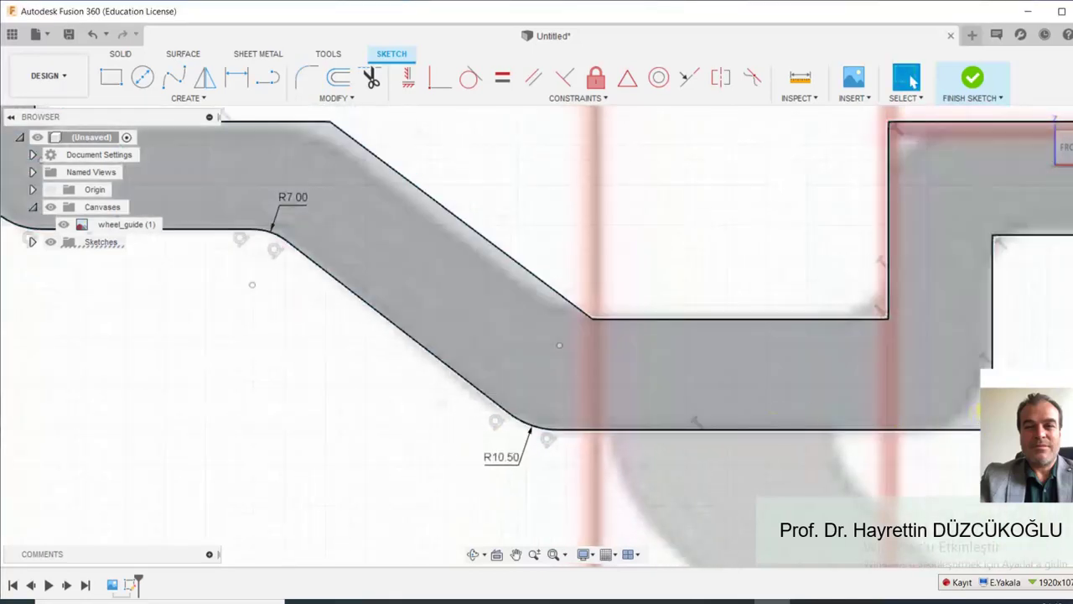
{"action": "scroll", "coordinate": [997, 401], "scroll_direction": "up", "scroll_amount": 3}
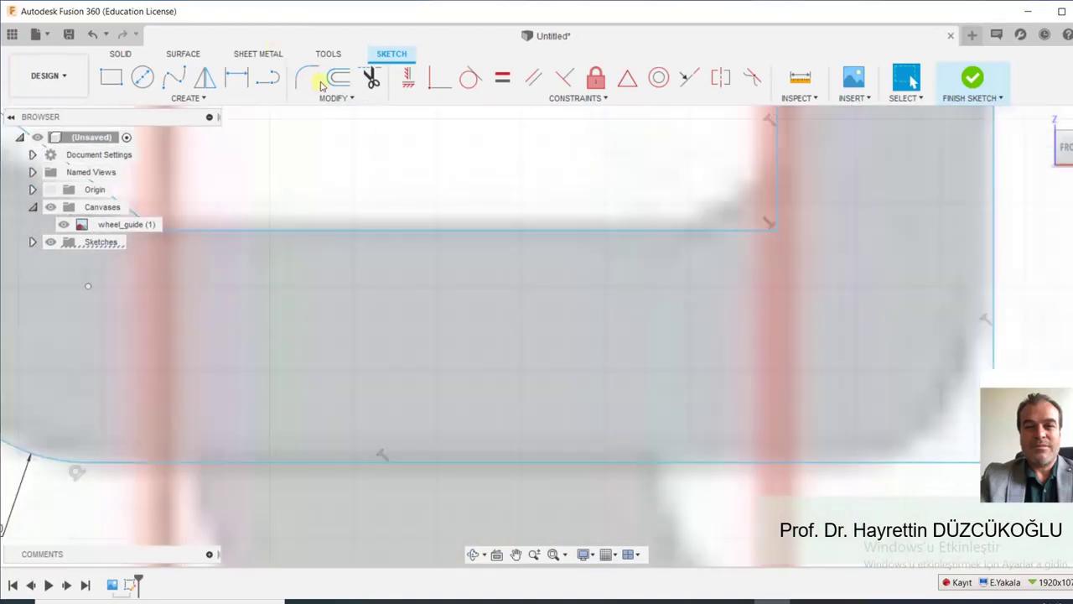
Fillet the bottom-right corner of the profile, enlarging the radius to match the trace.
{"action": "left_click", "coordinate": [306, 80]}
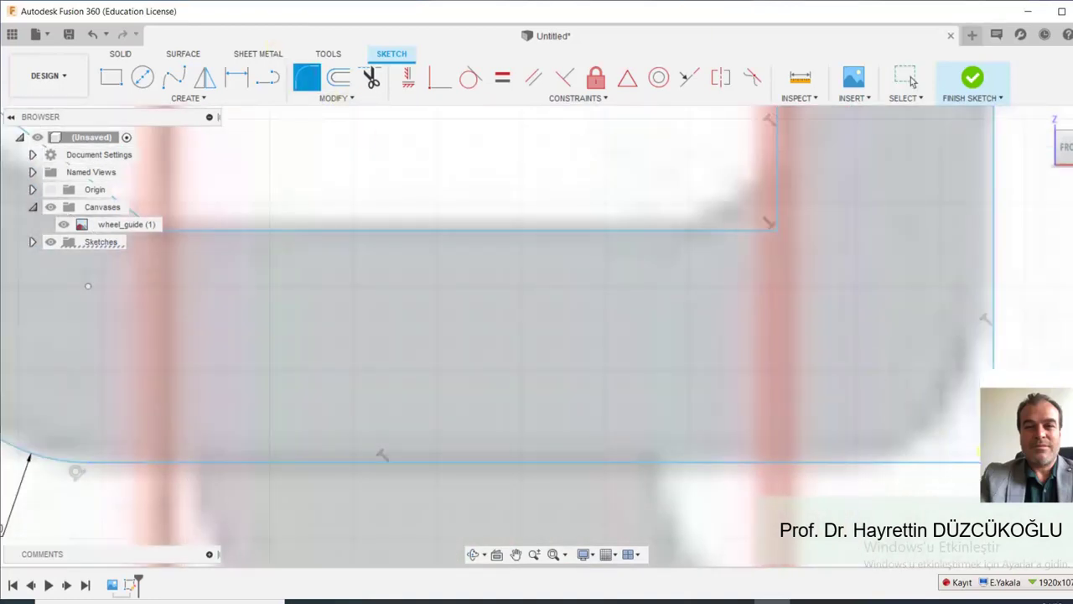
{"action": "left_click", "coordinate": [970, 440]}
{"action": "left_click_drag", "start_coordinate": [969, 441], "coordinate": [951, 420]}
{"action": "key", "text": "Escape"}
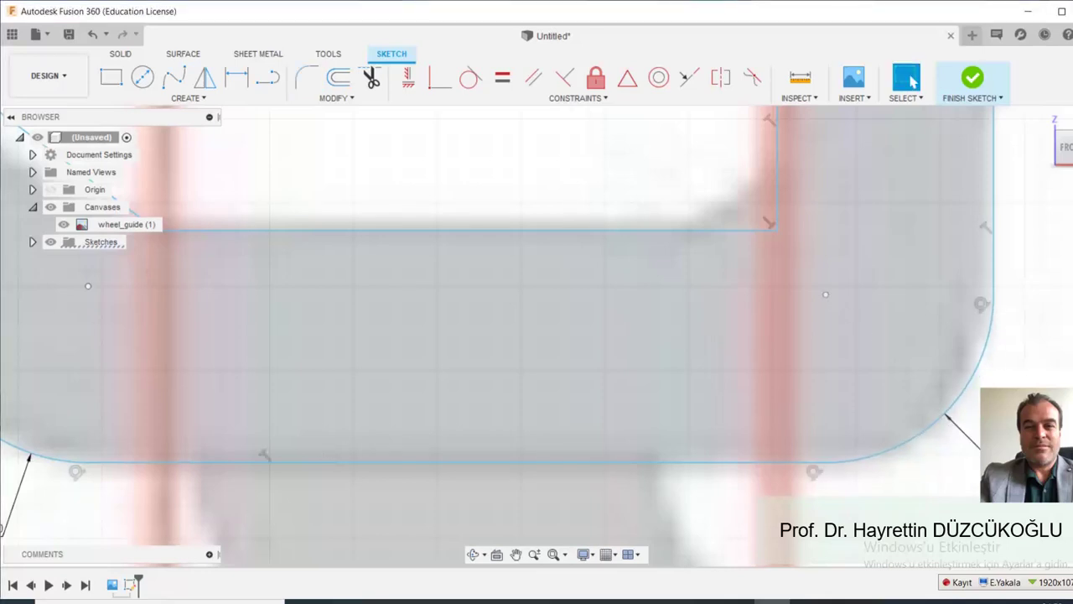
{"action": "scroll", "coordinate": [951, 421], "scroll_direction": "down", "scroll_amount": 3}
{"action": "scroll", "coordinate": [1046, 207], "scroll_direction": "up", "scroll_amount": 4}
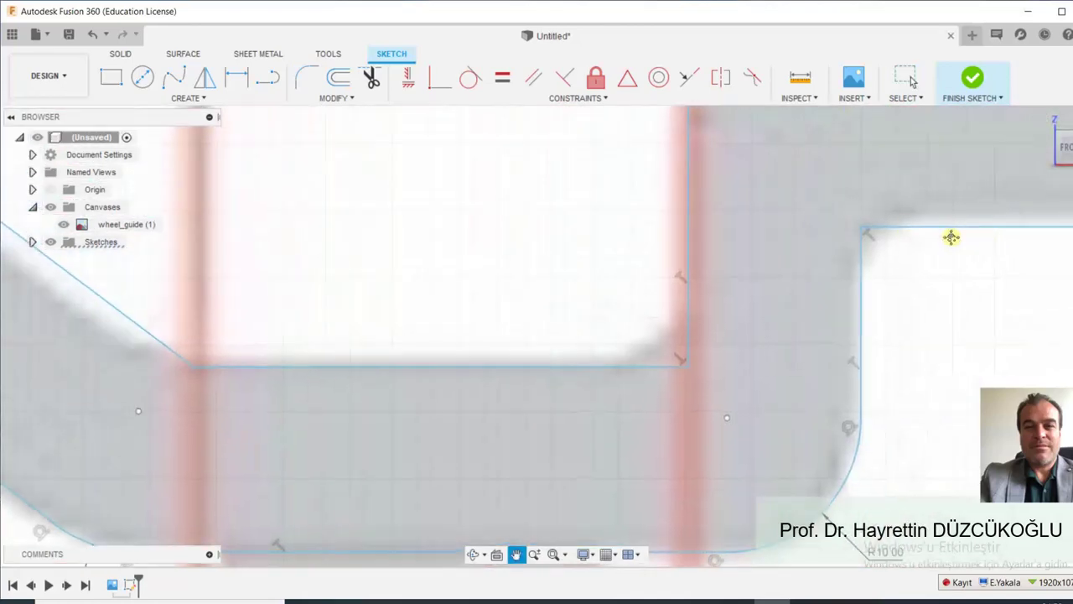
Move the top line up onto the traced edge and round the top-left corner at R3.50.
{"action": "middle_click_drag", "start_coordinate": [1046, 207], "coordinate": [685, 251]}
{"action": "scroll", "coordinate": [737, 245], "scroll_direction": "up", "scroll_amount": 3}
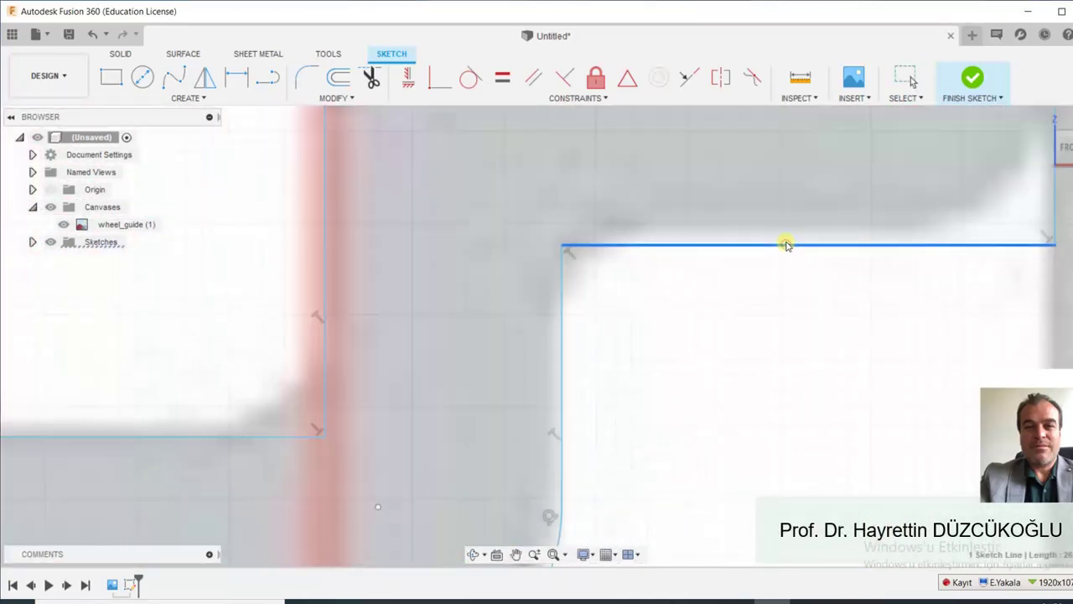
{"action": "left_click_drag", "start_coordinate": [786, 246], "coordinate": [786, 236]}
{"action": "left_click", "coordinate": [742, 329]}
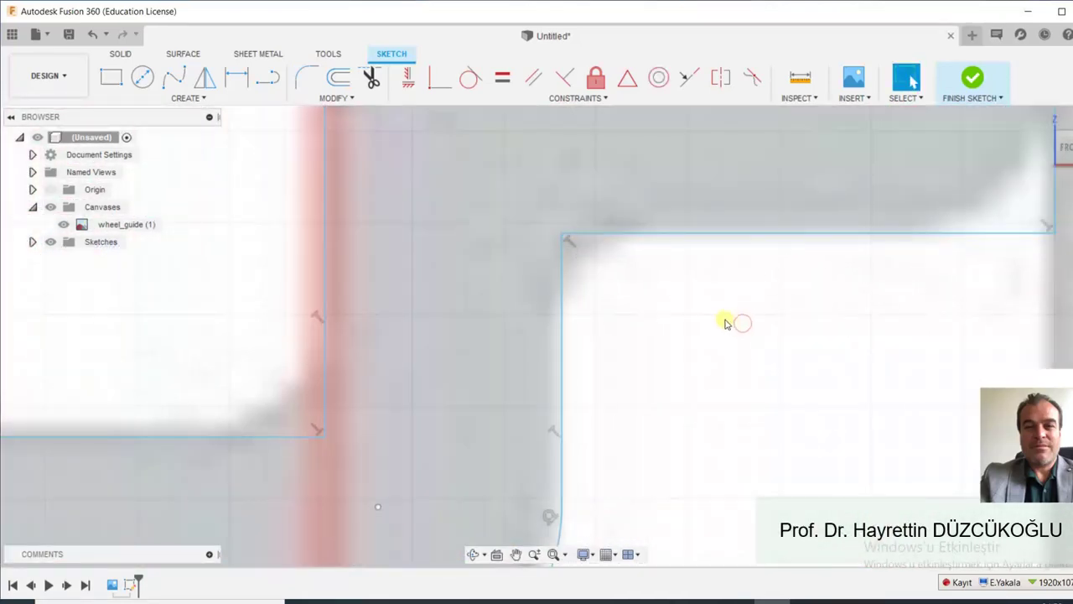
{"action": "left_click", "coordinate": [307, 77]}
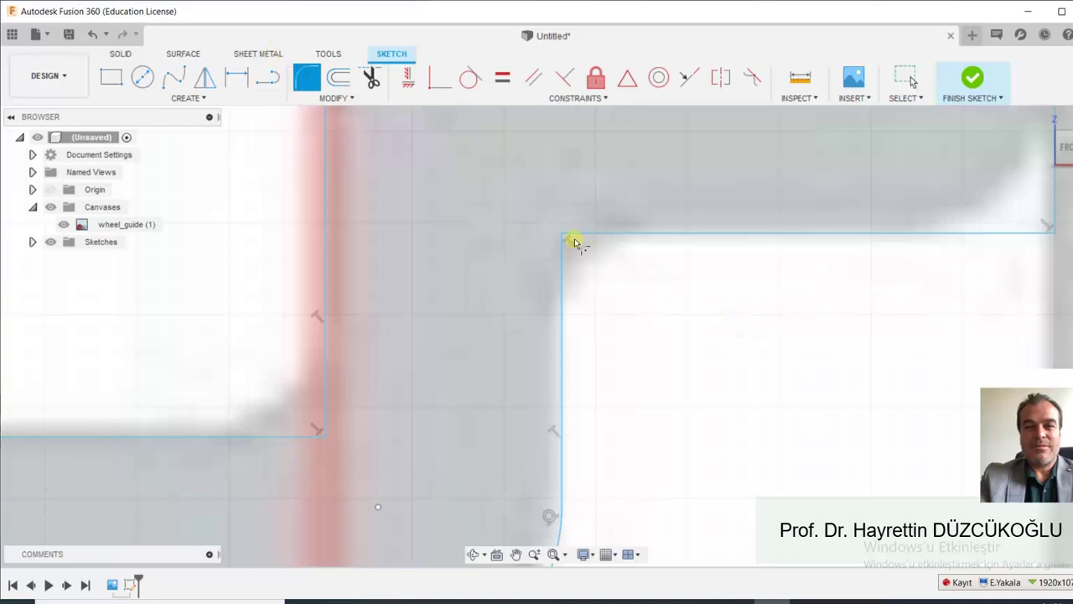
{"action": "left_click", "coordinate": [563, 237]}
{"action": "left_click_drag", "start_coordinate": [578, 248], "coordinate": [572, 244]}
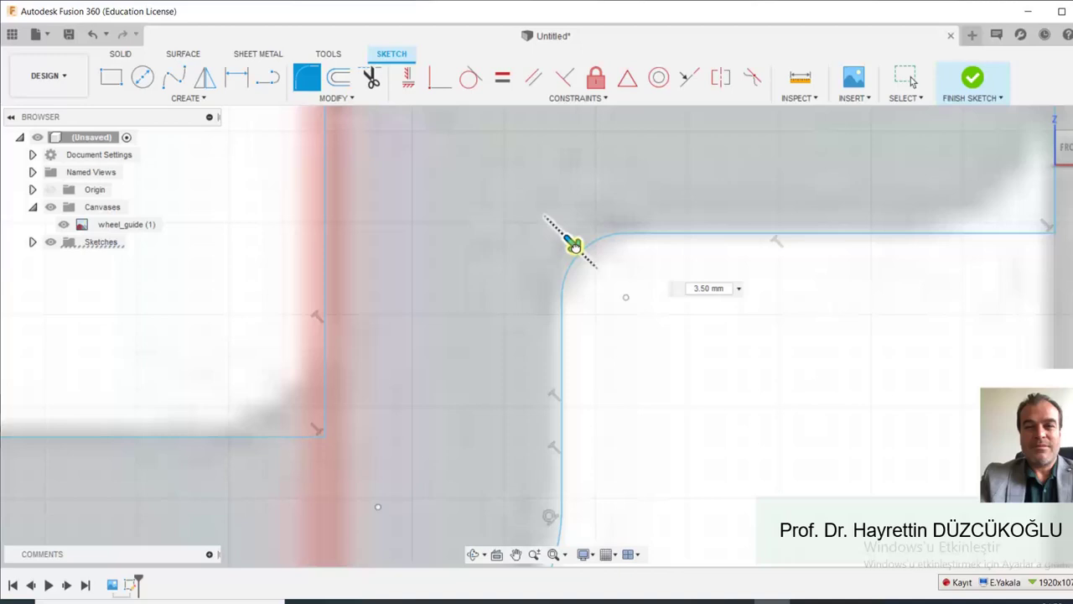
{"action": "key", "text": "Return"}
{"action": "scroll", "coordinate": [778, 342], "scroll_direction": "down", "scroll_amount": 3}
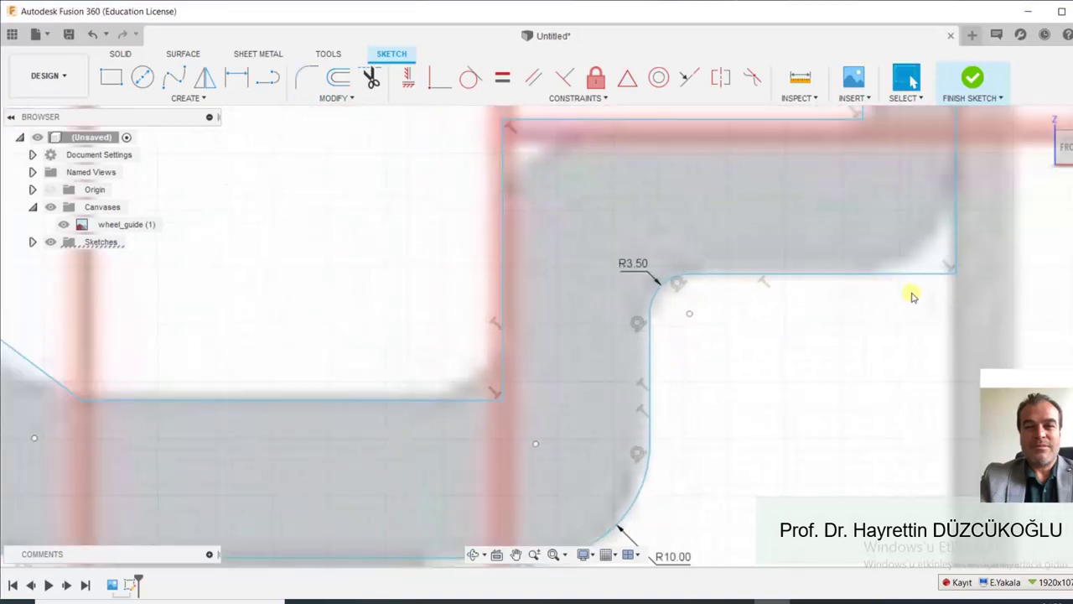
Round the upper-right corner with an R8.50 fillet.
{"action": "left_click", "coordinate": [307, 77]}
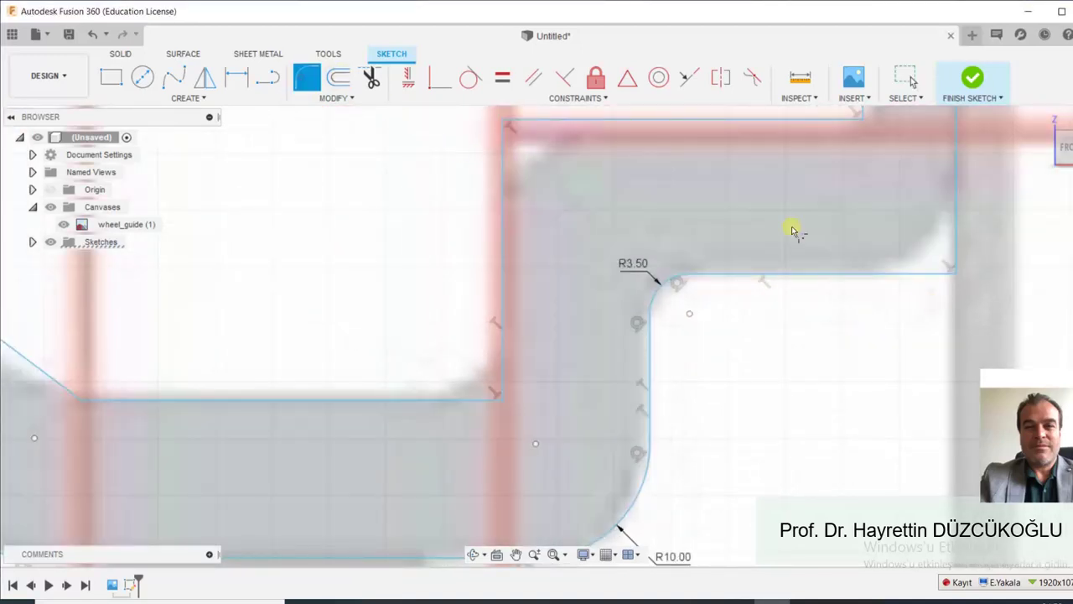
{"action": "left_click", "coordinate": [354, 99]}
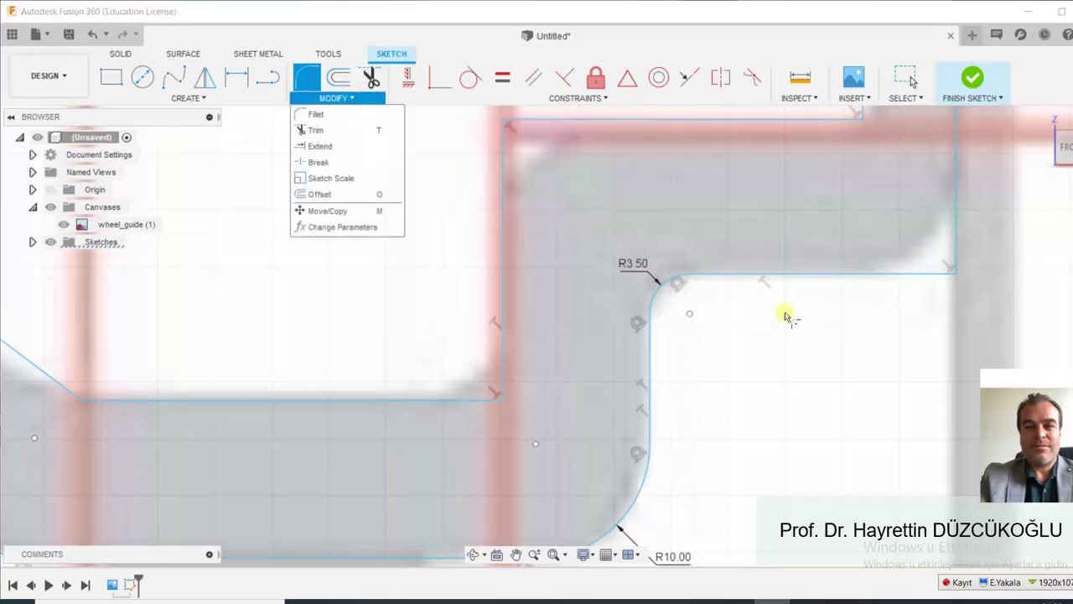
{"action": "left_click", "coordinate": [951, 274]}
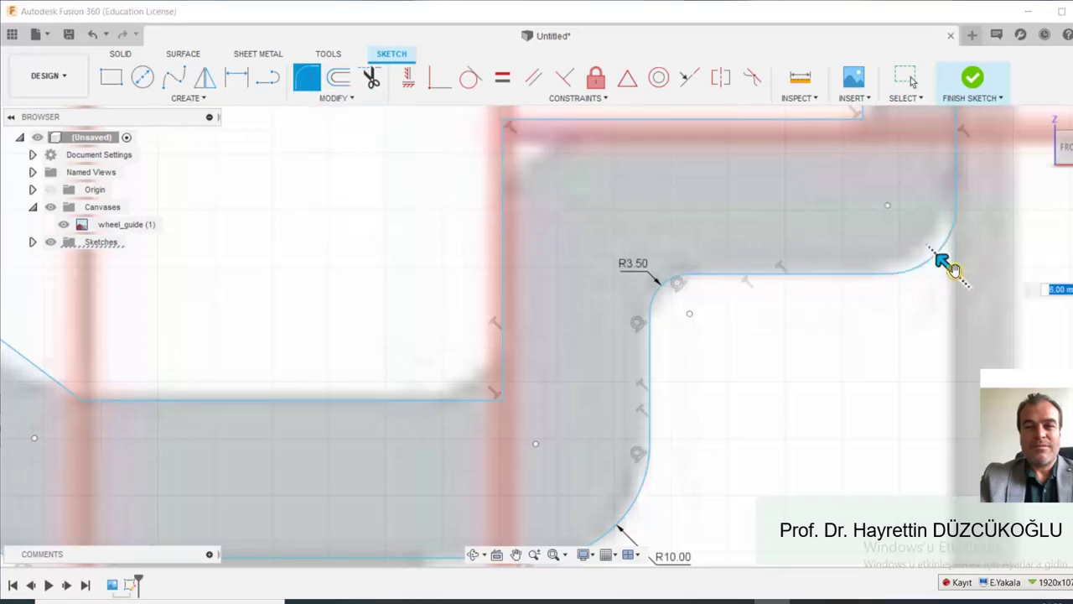
{"action": "left_click_drag", "start_coordinate": [953, 269], "coordinate": [937, 256]}
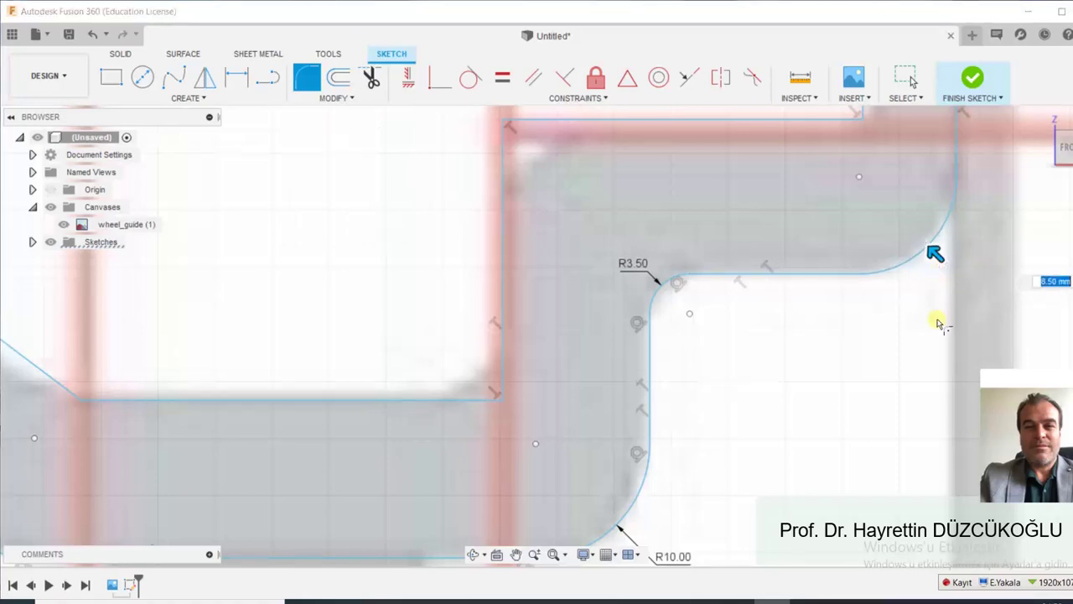
{"action": "key", "text": "Return"}
{"action": "scroll", "coordinate": [910, 319], "scroll_direction": "down", "scroll_amount": 2}
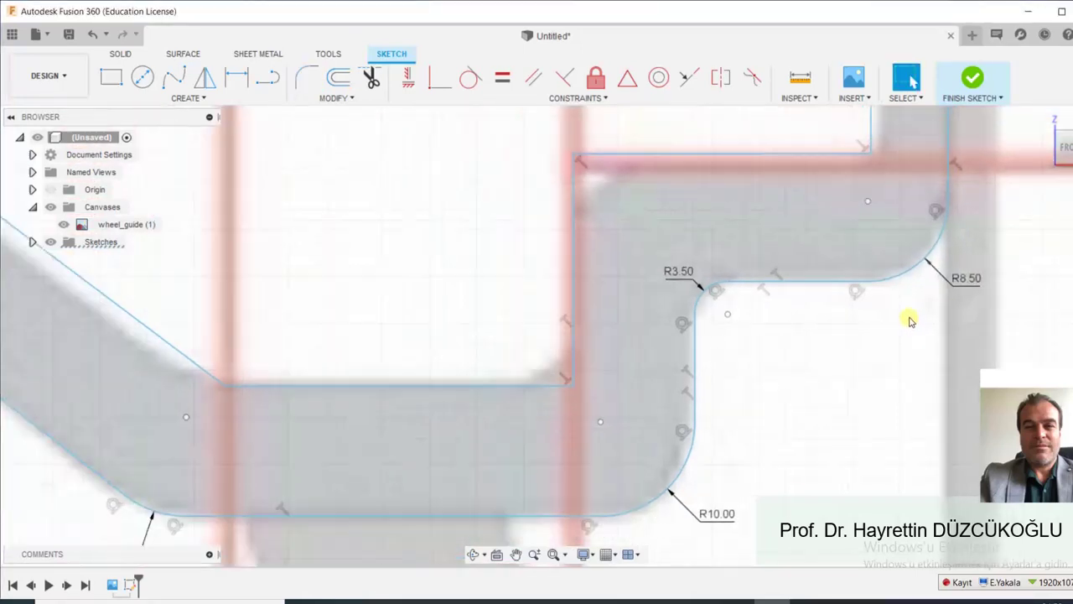
{"action": "scroll", "coordinate": [910, 319], "scroll_direction": "down", "scroll_amount": 2}
{"action": "scroll", "coordinate": [922, 251], "scroll_direction": "down", "scroll_amount": 1}
Align the vertical flange line to the trace and fillet the flange's top-left corner at R3.50.
{"action": "scroll", "coordinate": [844, 283], "scroll_direction": "up", "scroll_amount": 1}
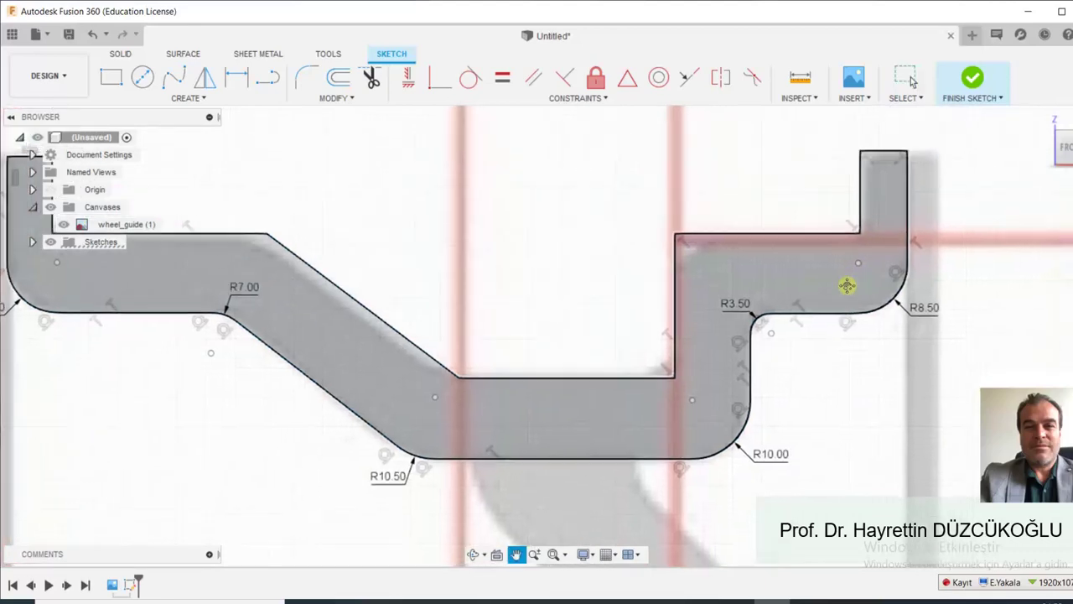
{"action": "scroll", "coordinate": [863, 215], "scroll_direction": "up", "scroll_amount": 1}
{"action": "scroll", "coordinate": [880, 191], "scroll_direction": "up", "scroll_amount": 1}
{"action": "scroll", "coordinate": [871, 205], "scroll_direction": "up", "scroll_amount": 1}
{"action": "scroll", "coordinate": [865, 243], "scroll_direction": "up", "scroll_amount": 1}
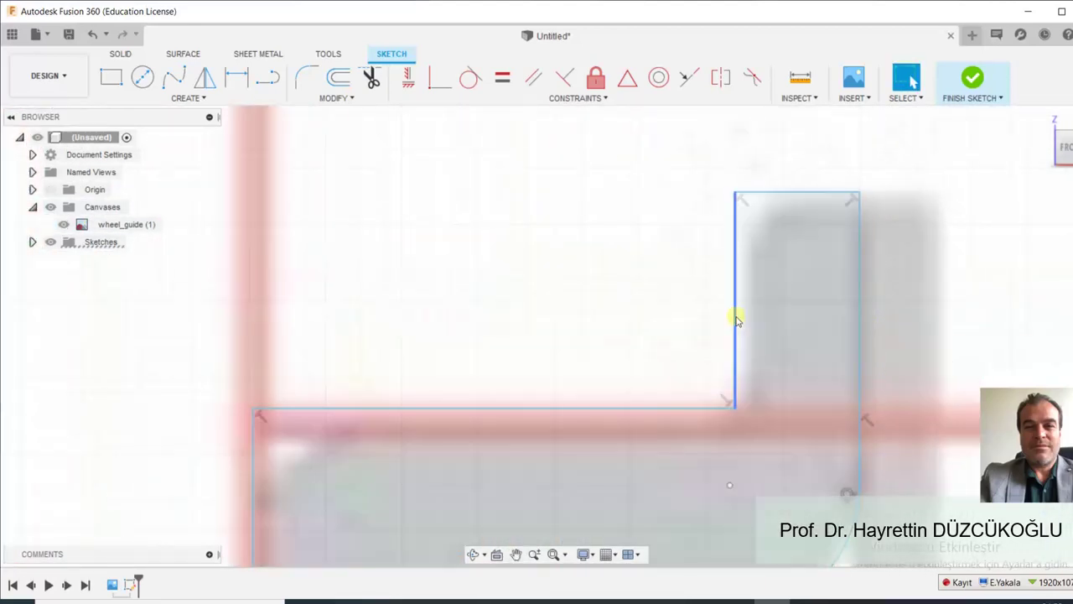
{"action": "left_click_drag", "start_coordinate": [734, 314], "coordinate": [747, 323]}
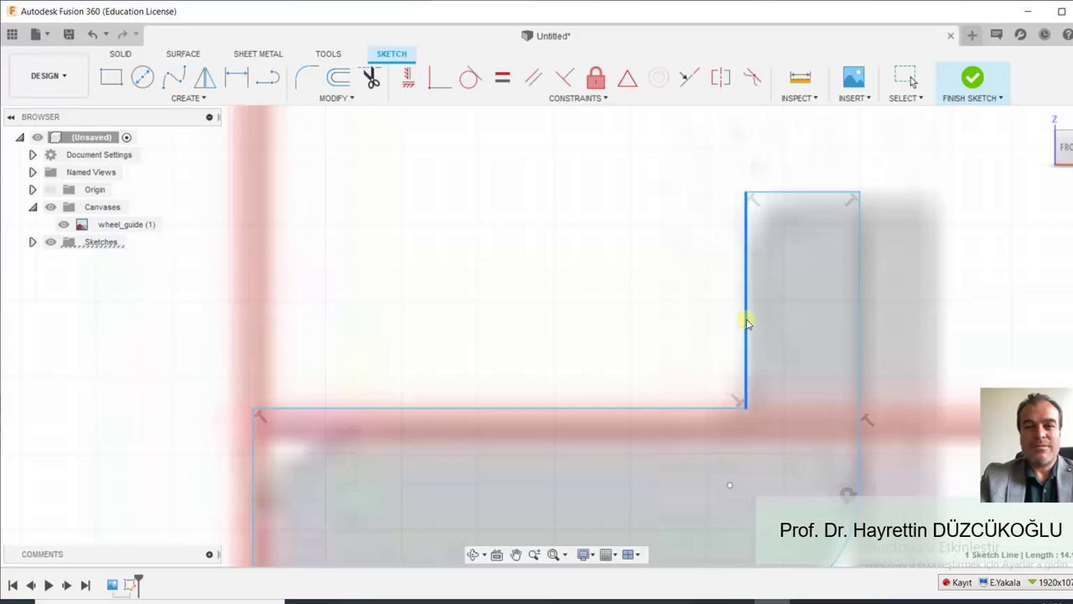
{"action": "left_click", "coordinate": [304, 77]}
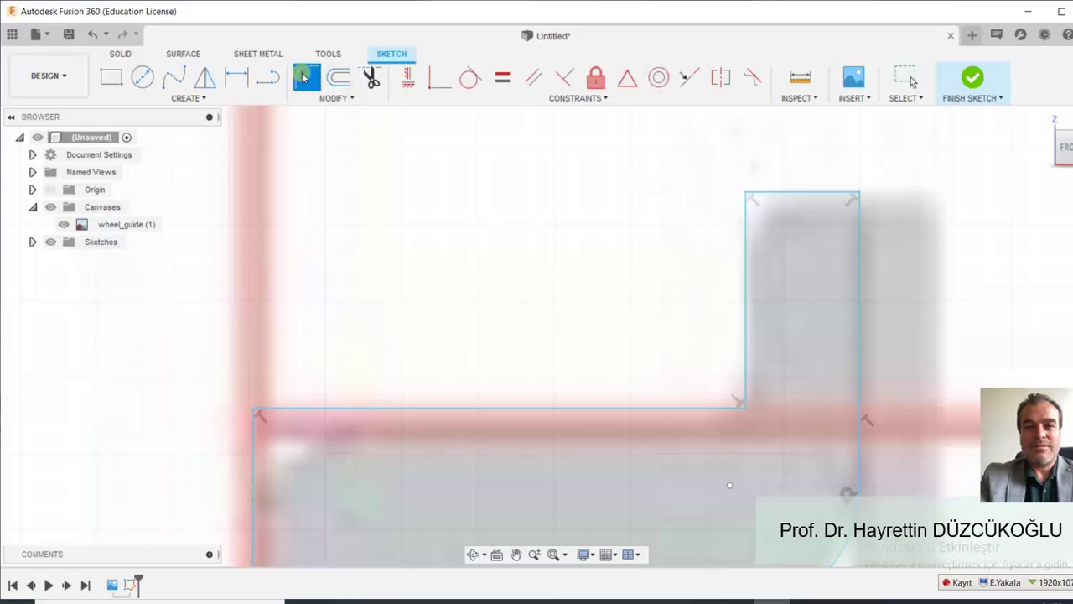
{"action": "left_click", "coordinate": [746, 196]}
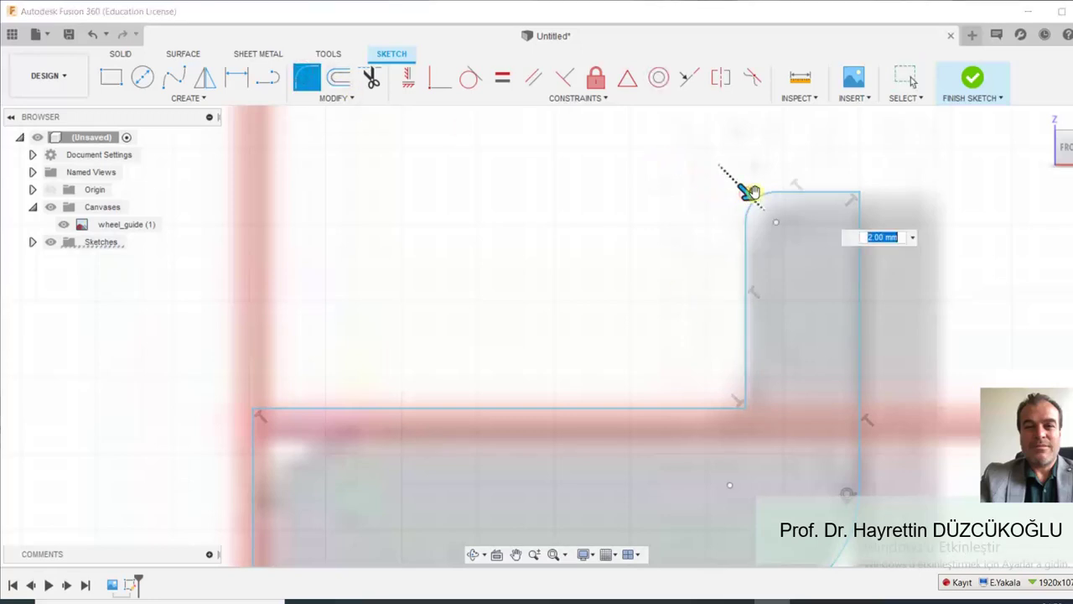
{"action": "left_click_drag", "start_coordinate": [730, 175], "coordinate": [721, 218]}
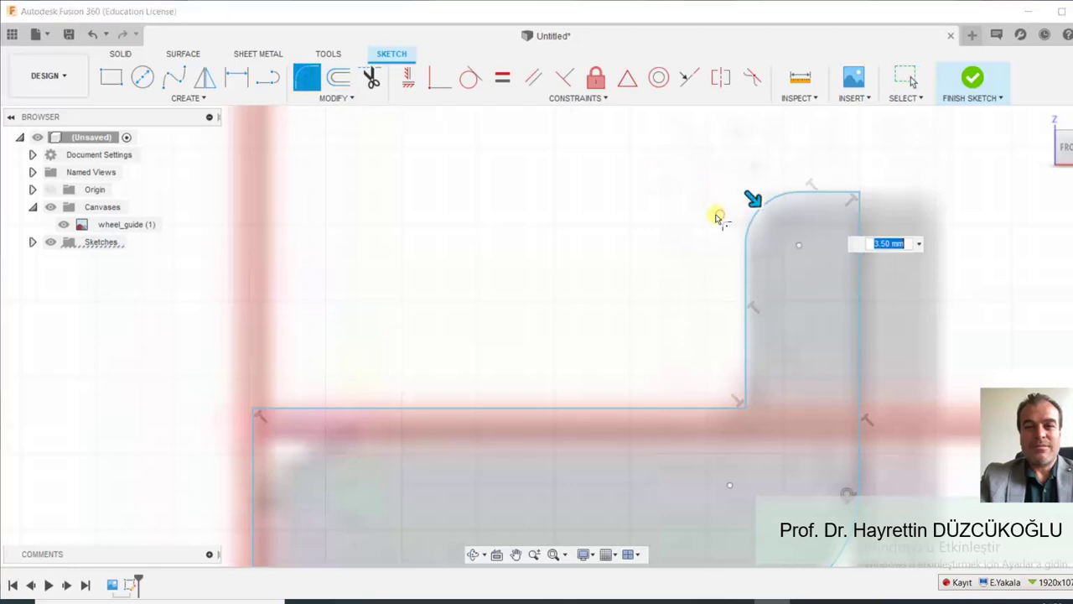
{"action": "key", "text": "Return"}
Move the horizontal line down onto the trace and round the flange-base inner corner at R1.50.
{"action": "scroll", "coordinate": [643, 218], "scroll_direction": "down", "scroll_amount": 3}
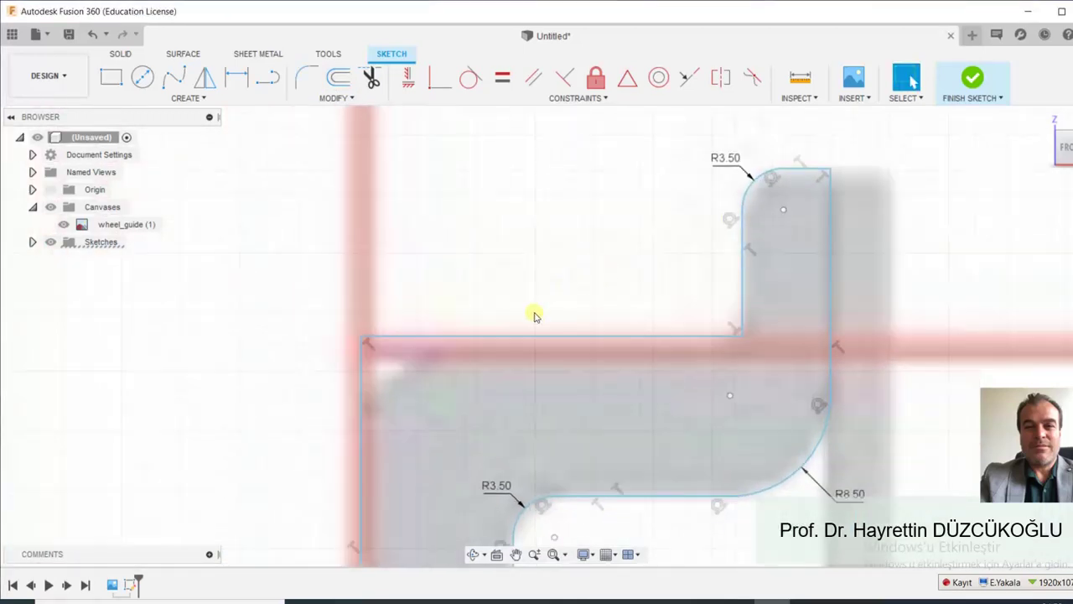
{"action": "left_click_drag", "start_coordinate": [545, 336], "coordinate": [544, 359]}
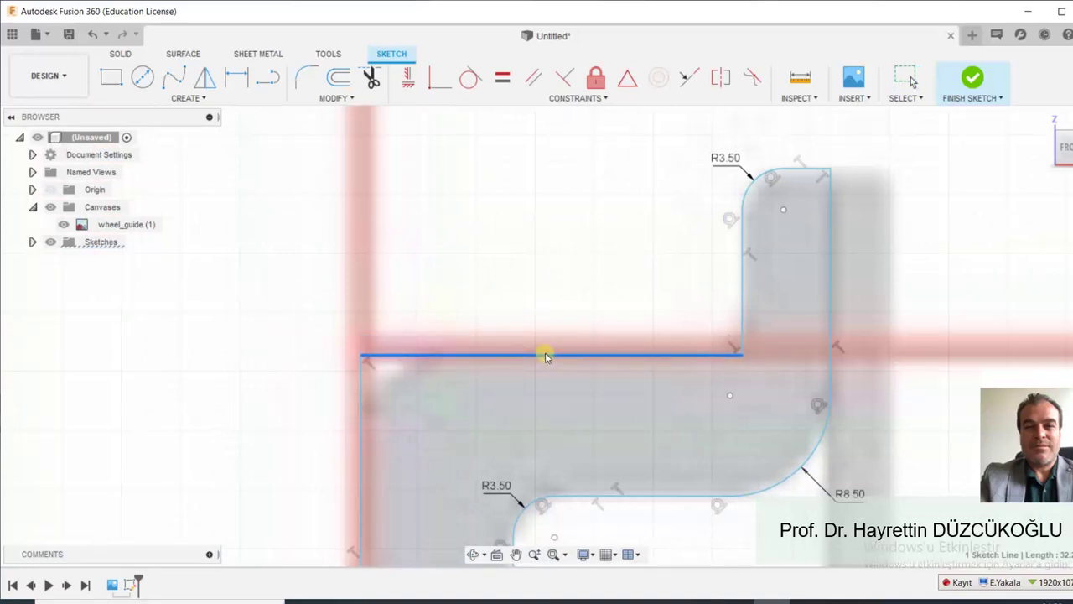
{"action": "left_click", "coordinate": [530, 283]}
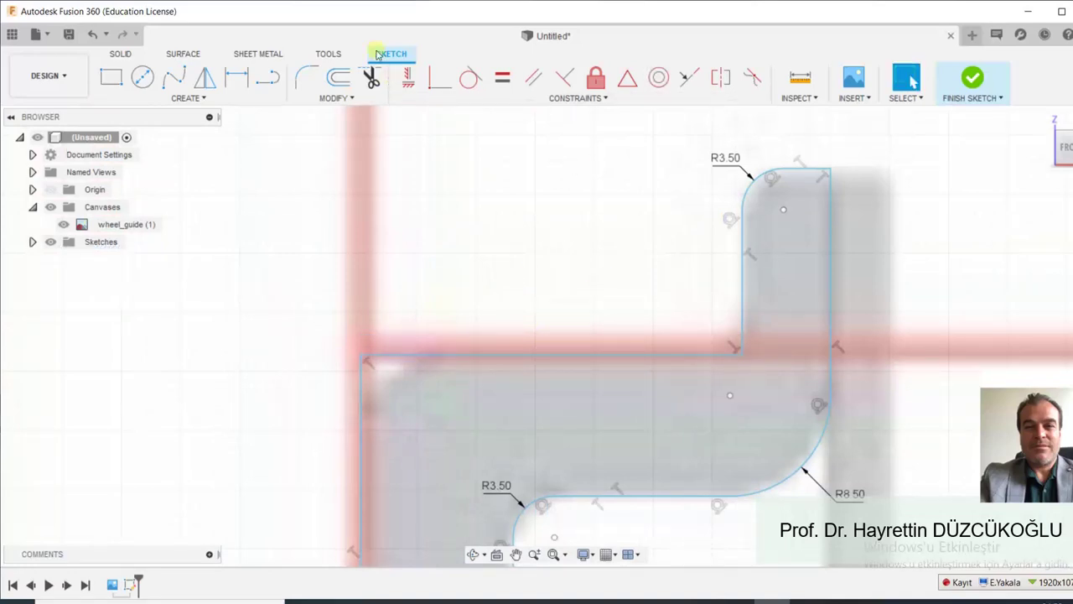
{"action": "left_click", "coordinate": [307, 77]}
{"action": "left_click", "coordinate": [742, 359]}
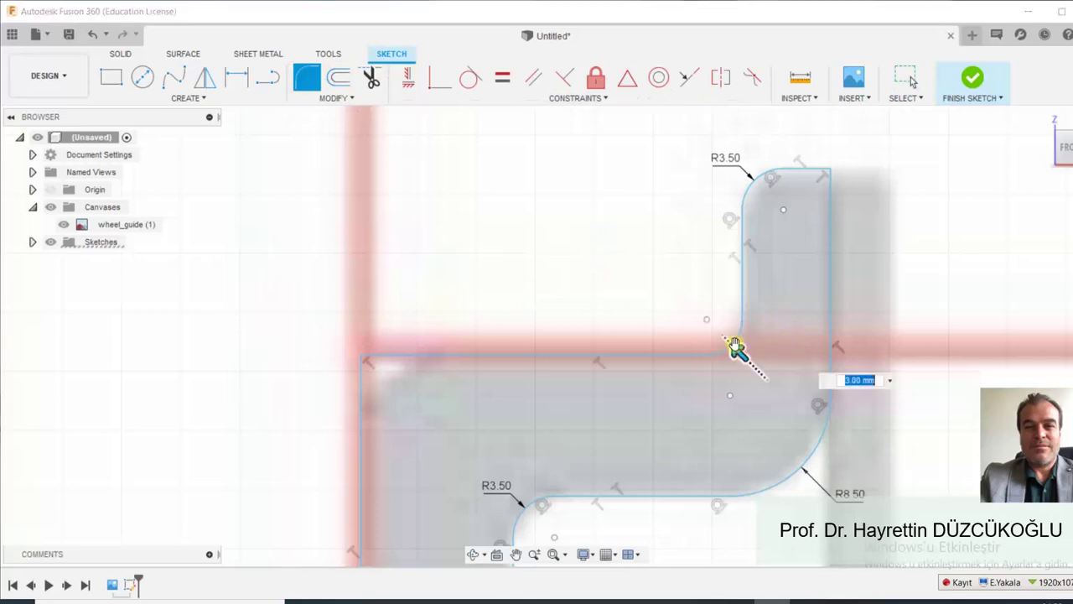
{"action": "left_click_drag", "start_coordinate": [737, 352], "coordinate": [744, 359]}
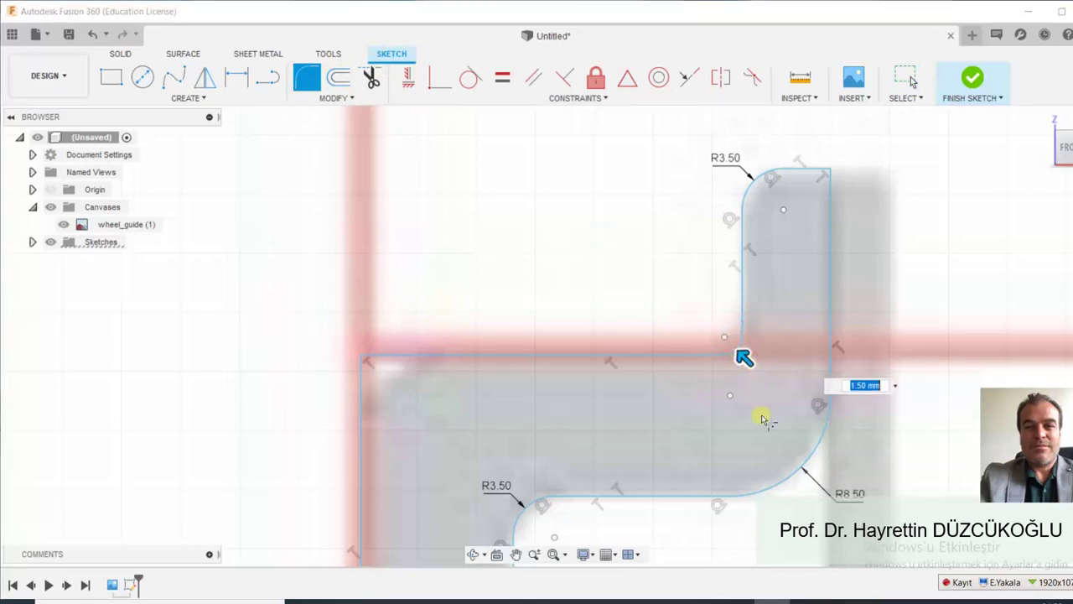
{"action": "key", "text": "Return"}
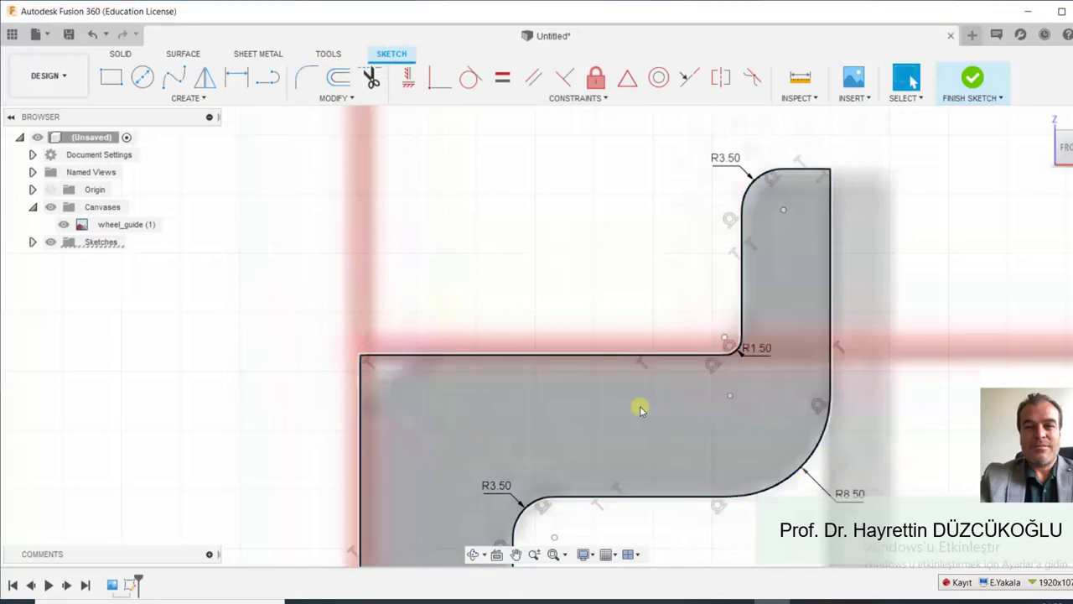
{"action": "scroll", "coordinate": [640, 407], "scroll_direction": "down", "scroll_amount": 2}
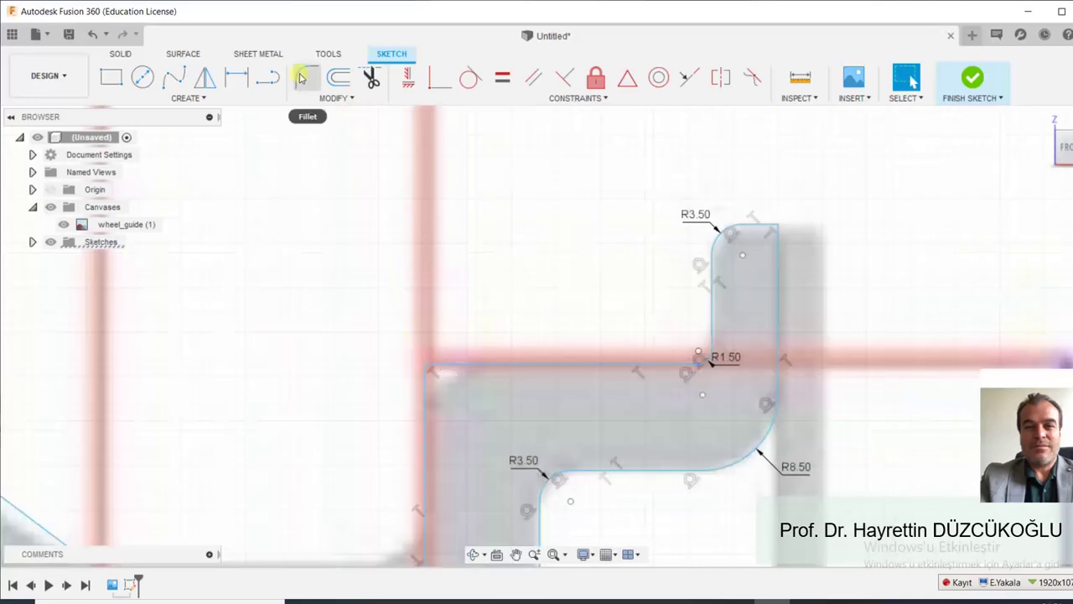
Round the left corner of the step with an R7.00 fillet.
{"action": "left_click", "coordinate": [306, 77]}
{"action": "left_click", "coordinate": [426, 367]}
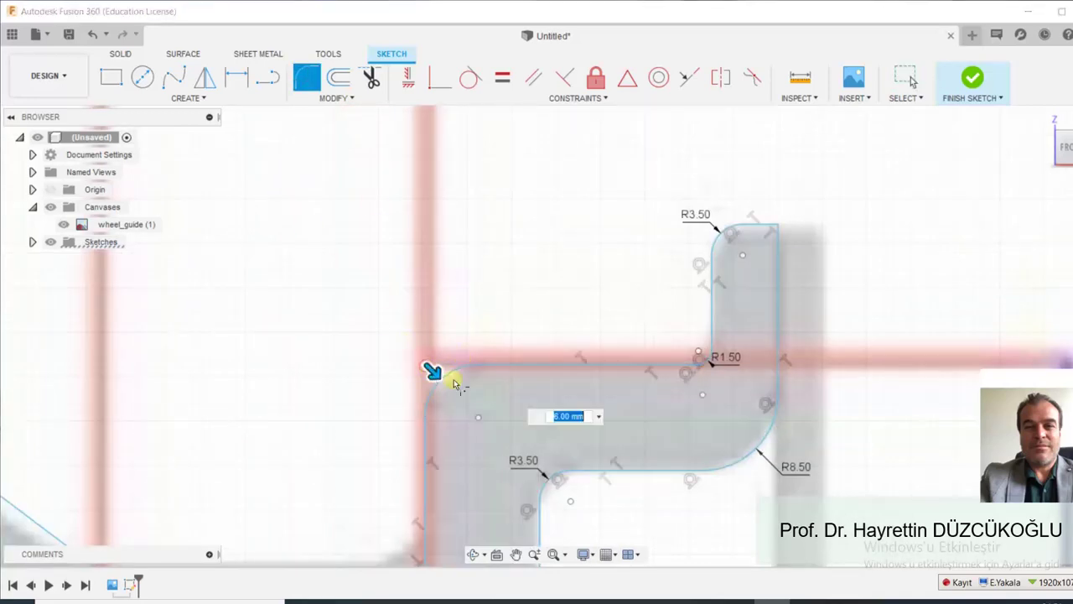
{"action": "left_click_drag", "start_coordinate": [433, 367], "coordinate": [438, 375]}
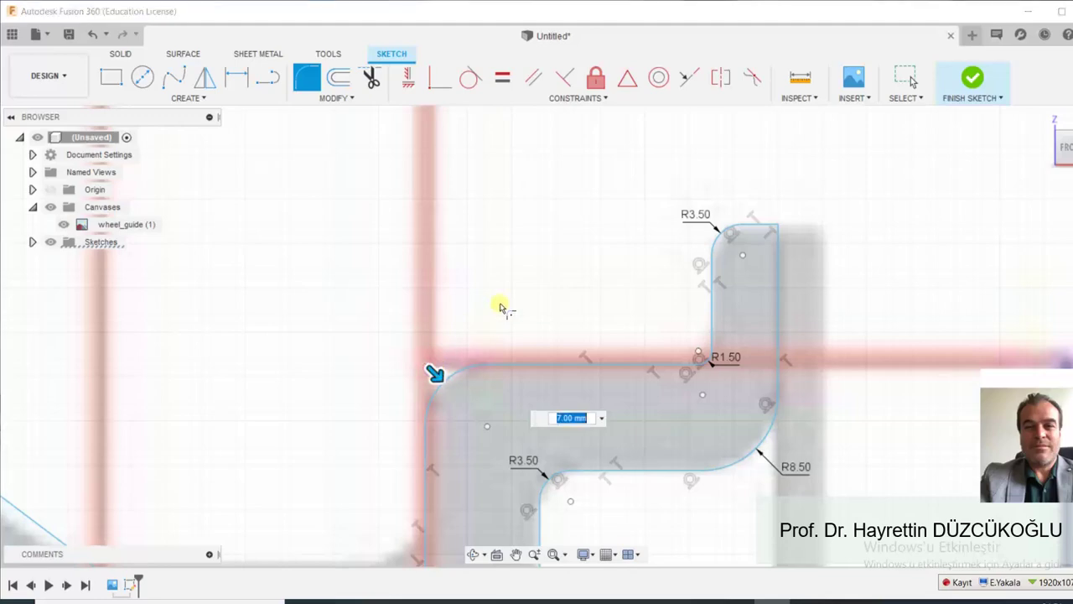
{"action": "key", "text": "Return"}
{"action": "scroll", "coordinate": [474, 358], "scroll_direction": "down", "scroll_amount": 3}
Round the lower-left inner corner with another R7.00 fillet.
{"action": "scroll", "coordinate": [427, 427], "scroll_direction": "up", "scroll_amount": 4}
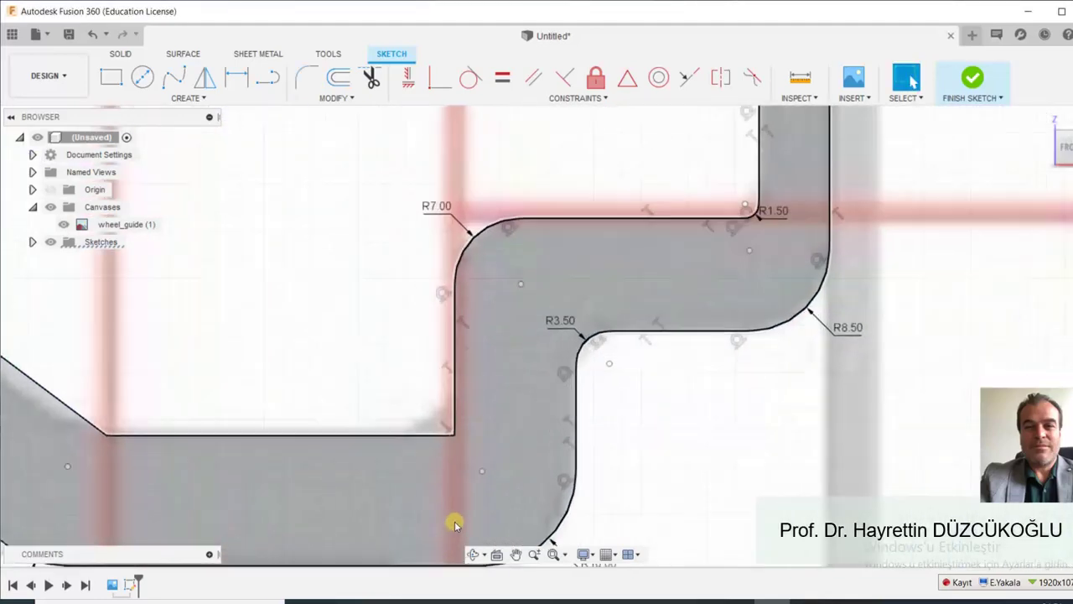
{"action": "scroll", "coordinate": [456, 520], "scroll_direction": "up", "scroll_amount": 1}
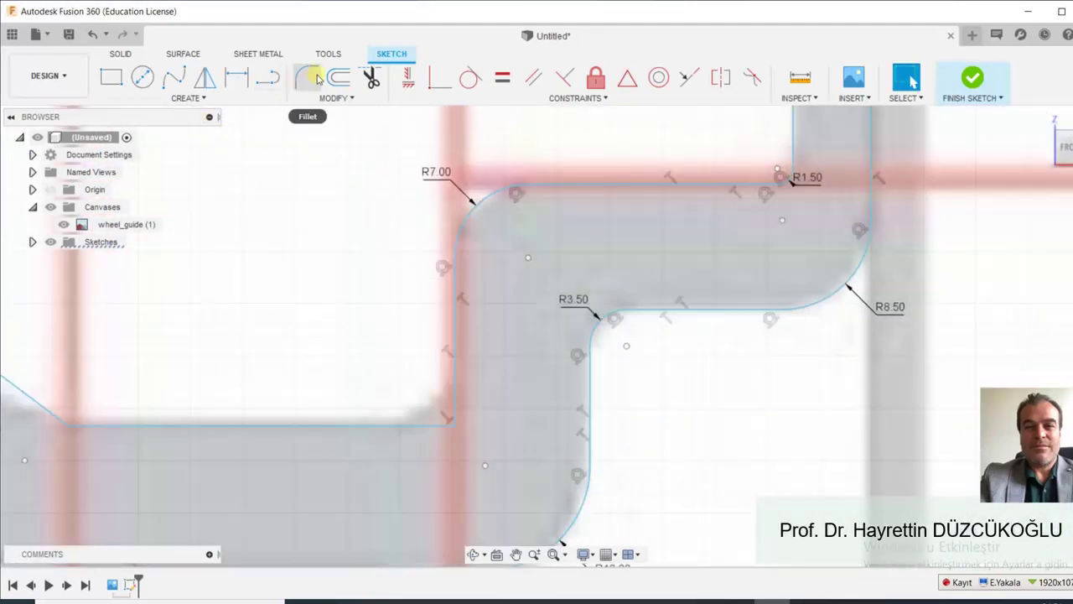
{"action": "left_click", "coordinate": [307, 77]}
{"action": "left_click", "coordinate": [452, 426]}
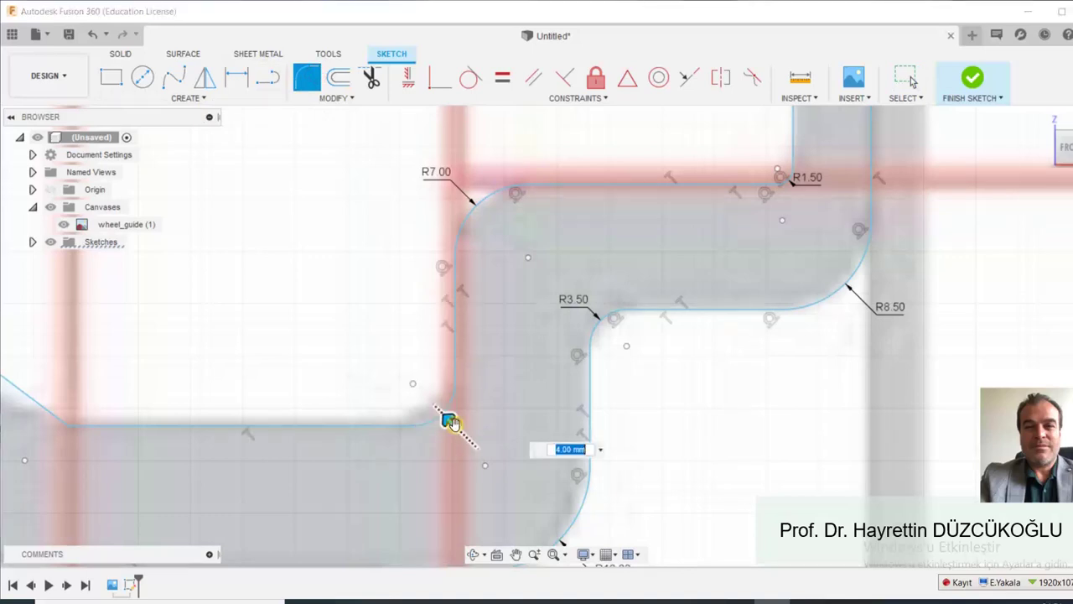
{"action": "left_click_drag", "start_coordinate": [444, 415], "coordinate": [440, 411]}
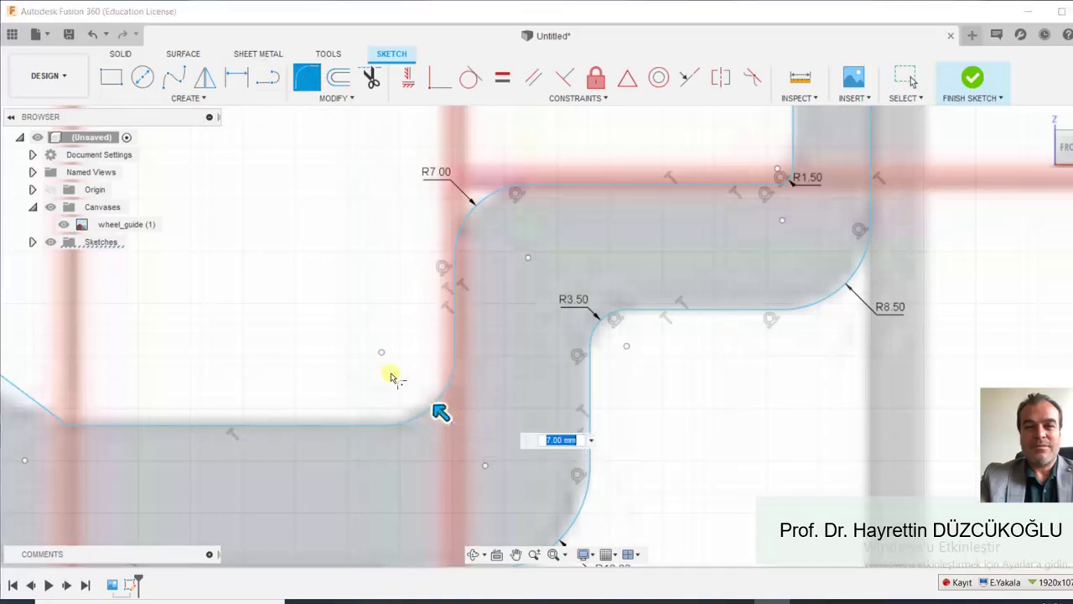
{"action": "key", "text": "Return"}
{"action": "scroll", "coordinate": [409, 377], "scroll_direction": "down", "scroll_amount": 3}
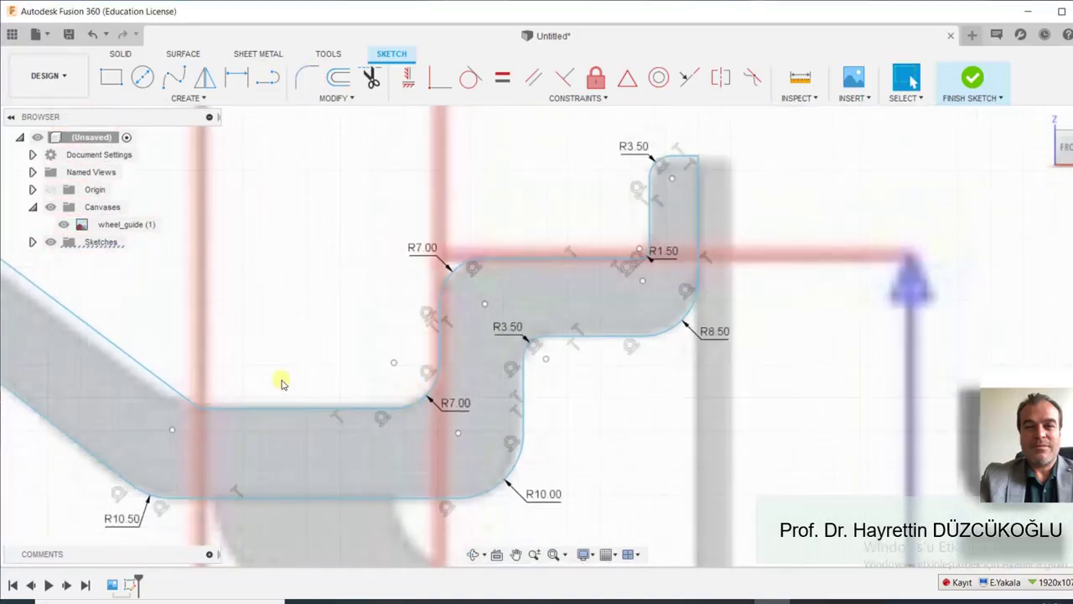
Fillet the corner between the diagonal and the bottom line at 4.5 mm.
{"action": "middle_click_drag", "start_coordinate": [280, 378], "coordinate": [434, 384]}
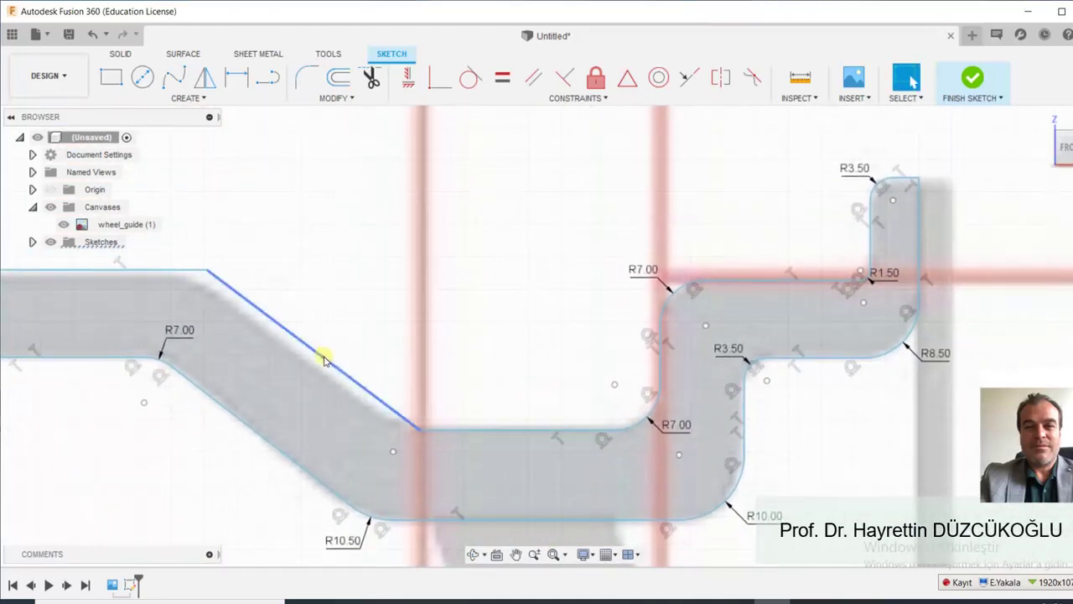
{"action": "left_click_drag", "start_coordinate": [321, 354], "coordinate": [316, 367]}
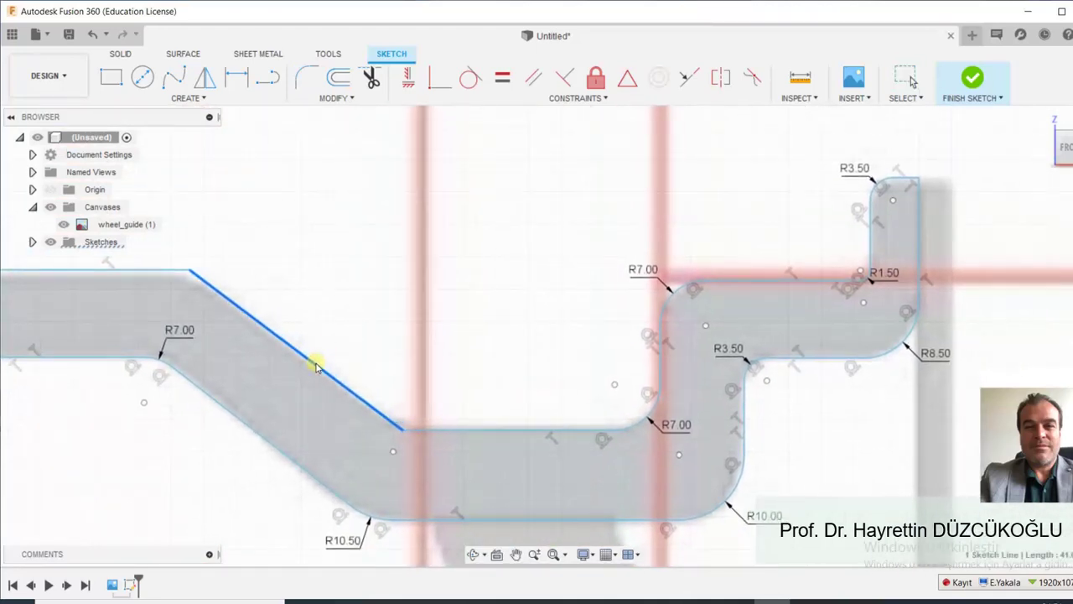
{"action": "left_click", "coordinate": [460, 433]}
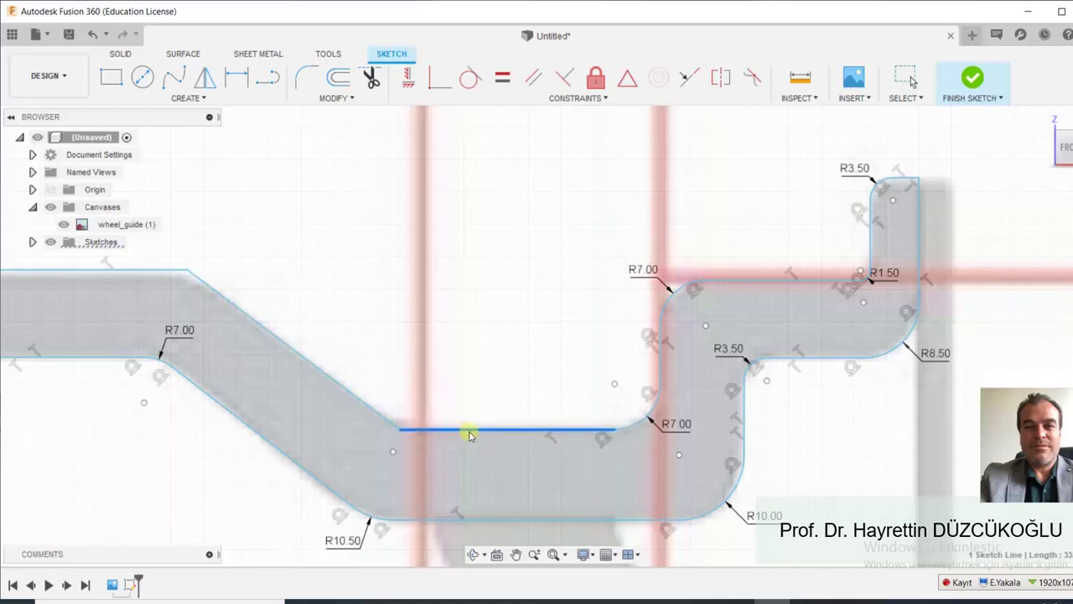
{"action": "key", "text": "f"}
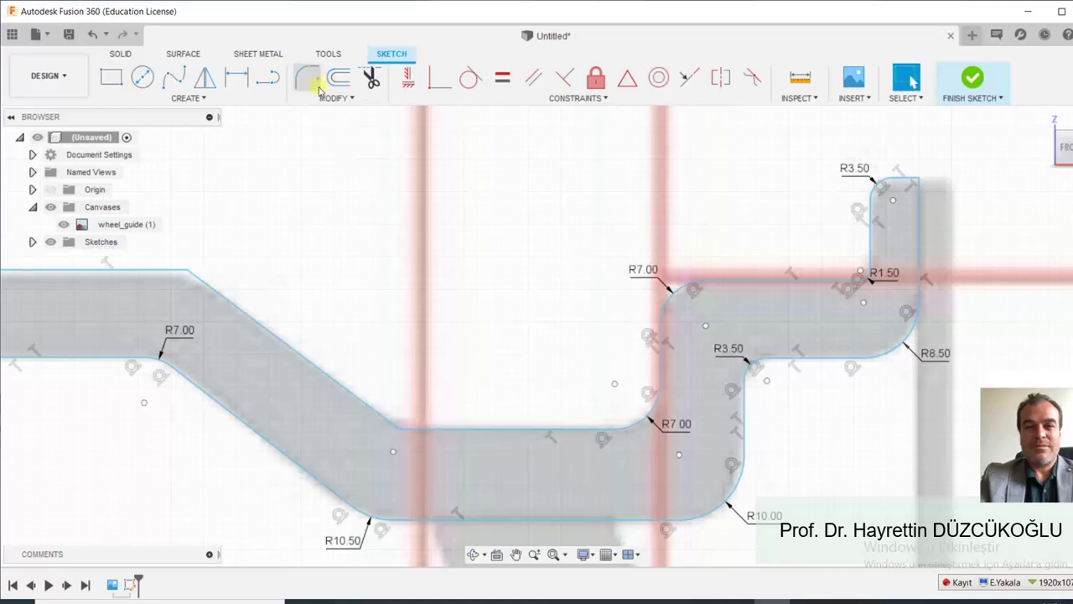
{"action": "left_click", "coordinate": [401, 432]}
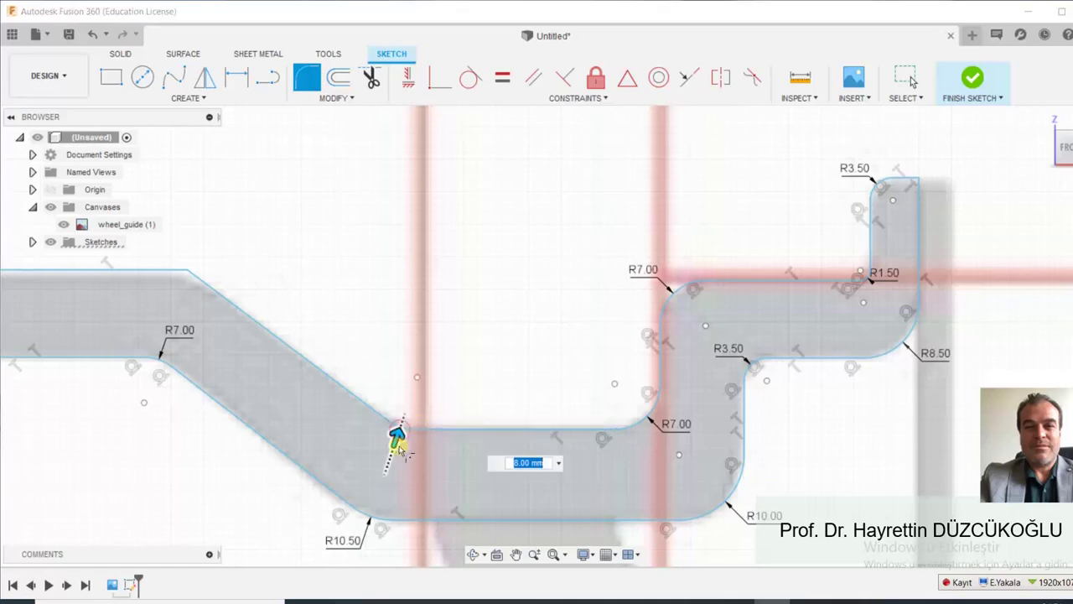
{"action": "type", "text": "4.5"}
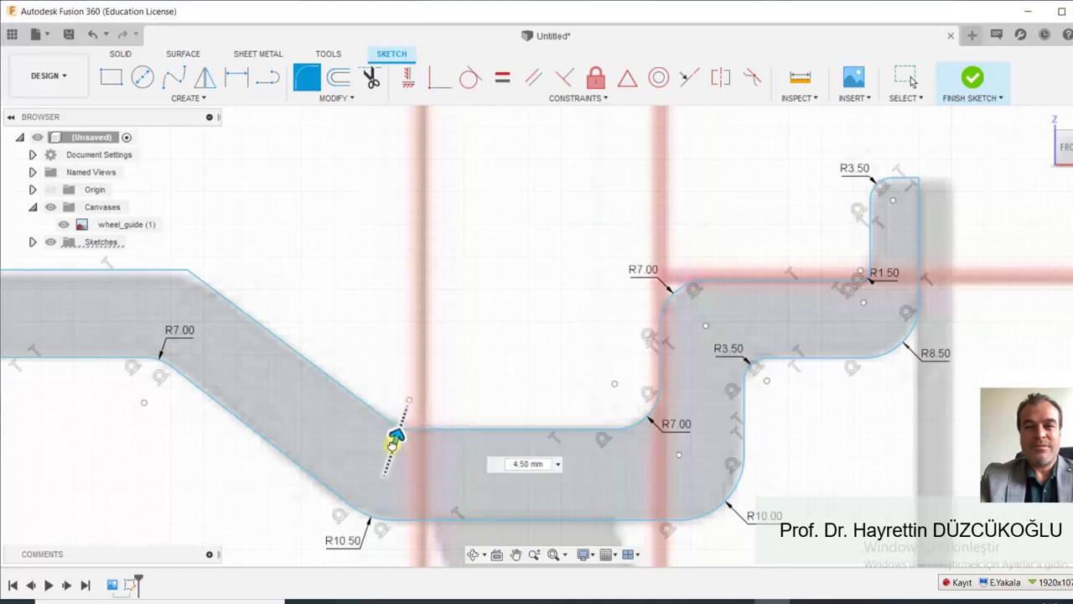
{"action": "key", "text": "Return"}
{"action": "key", "text": "Escape"}
{"action": "scroll", "coordinate": [331, 348], "scroll_direction": "down", "scroll_amount": 2}
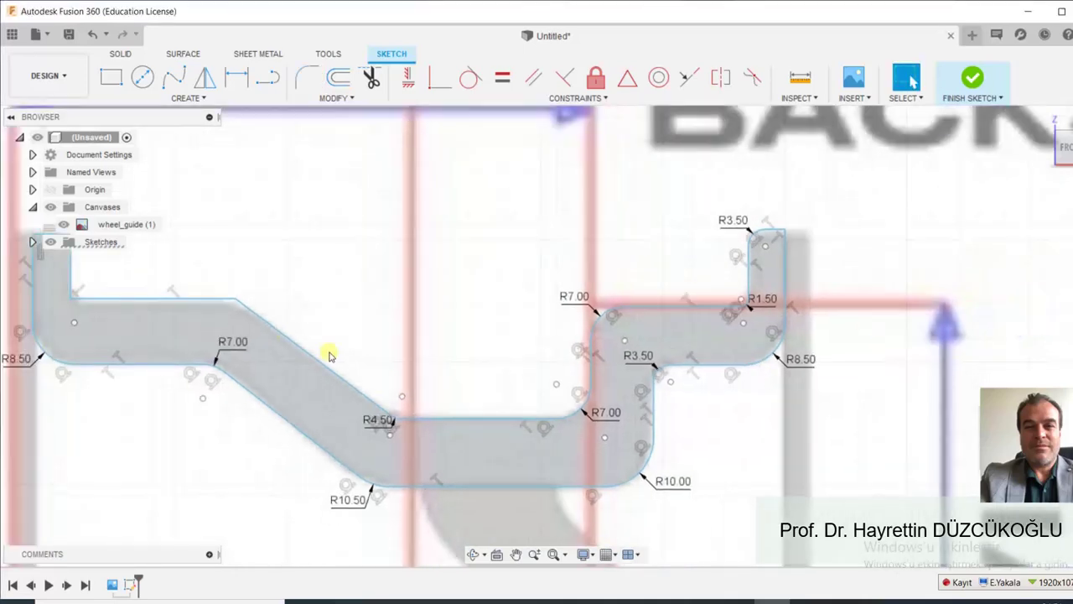
{"action": "scroll", "coordinate": [202, 285], "scroll_direction": "up", "scroll_amount": 4}
{"action": "scroll", "coordinate": [427, 263], "scroll_direction": "down", "scroll_amount": 3}
Round the corner where the top line meets the diagonal at R9.00.
{"action": "middle_click_drag", "start_coordinate": [427, 263], "coordinate": [541, 258]}
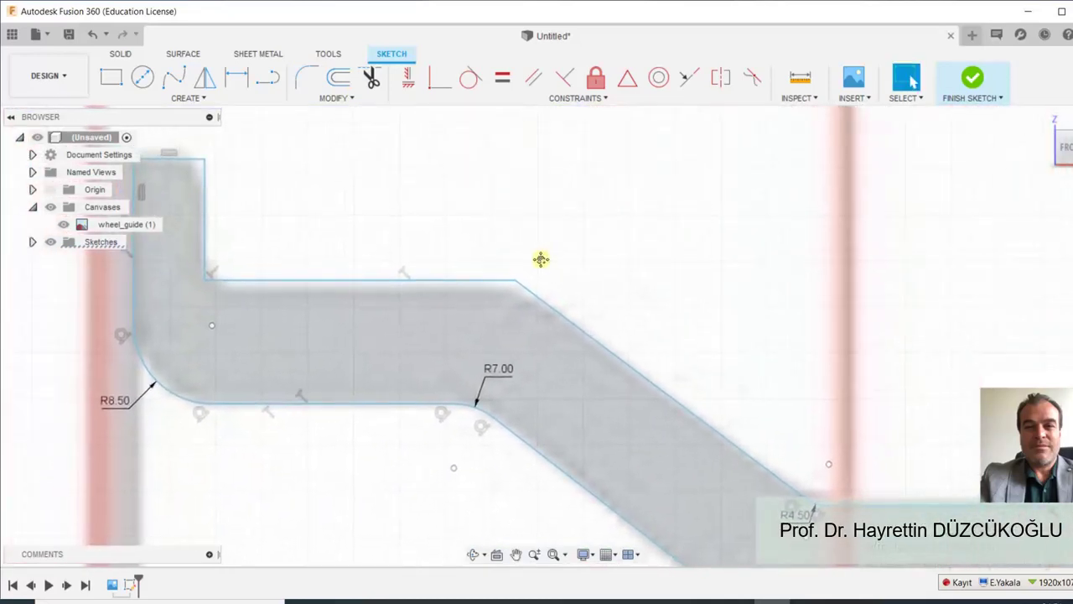
{"action": "scroll", "coordinate": [479, 280], "scroll_direction": "up", "scroll_amount": 3}
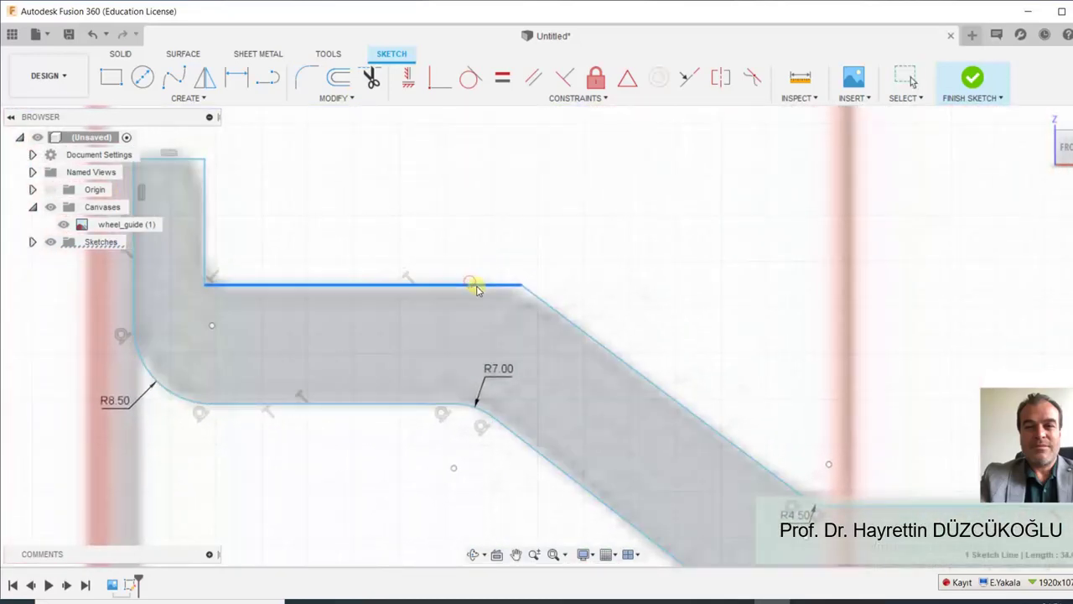
{"action": "left_click", "coordinate": [473, 283]}
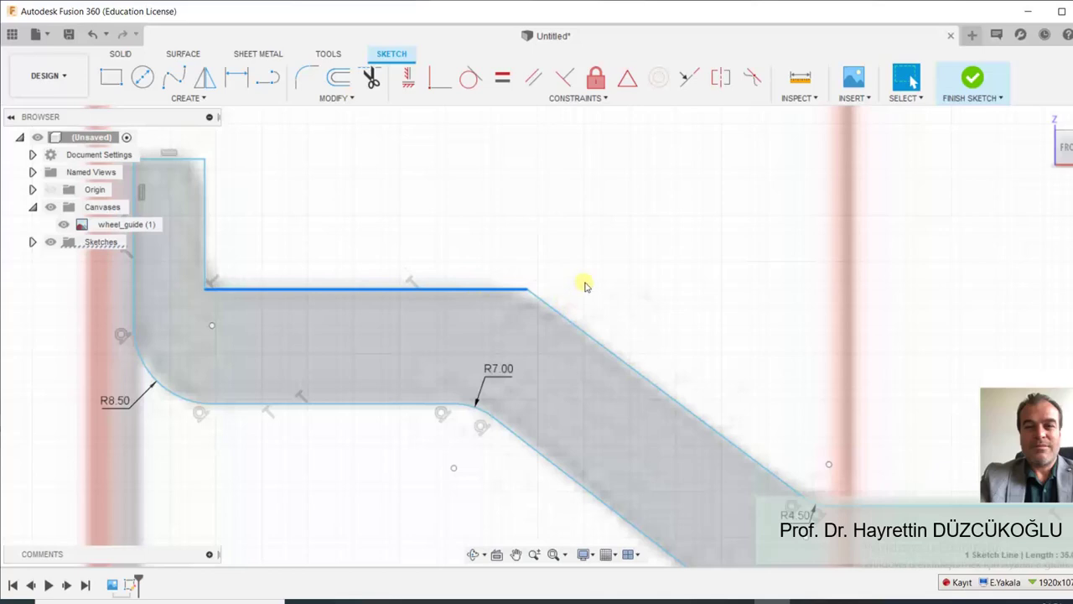
{"action": "left_click", "coordinate": [306, 77]}
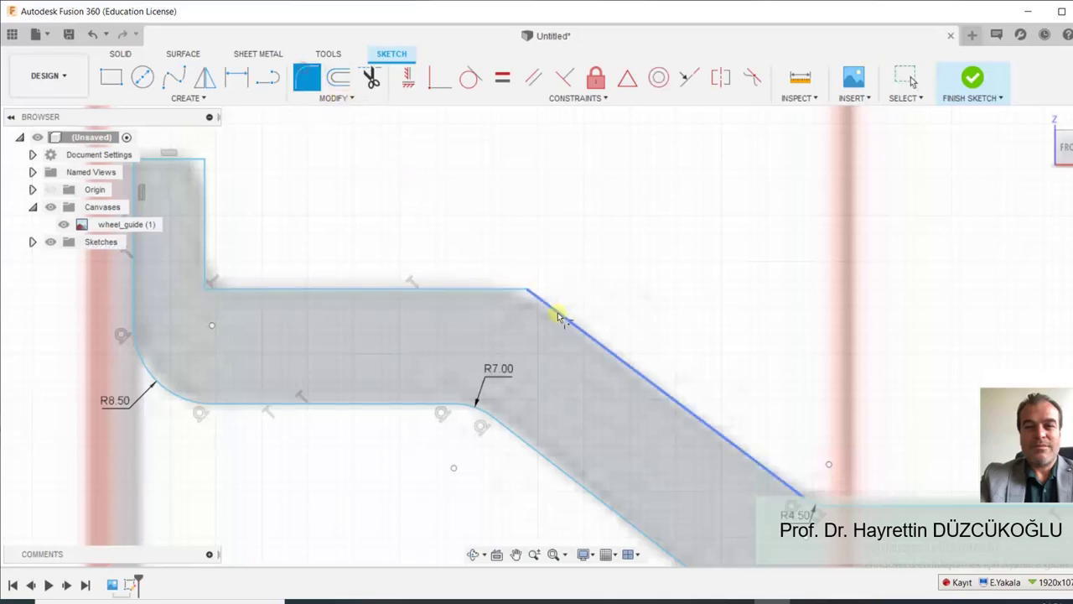
{"action": "left_click", "coordinate": [529, 291]}
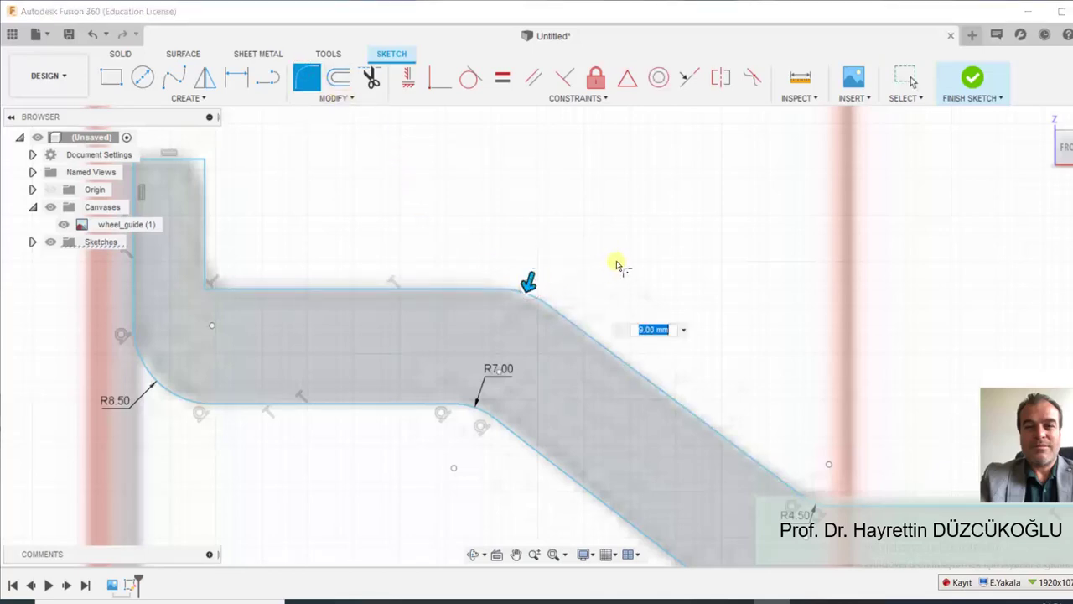
{"action": "key", "text": "Return"}
{"action": "scroll", "coordinate": [199, 268], "scroll_direction": "up", "scroll_amount": 1}
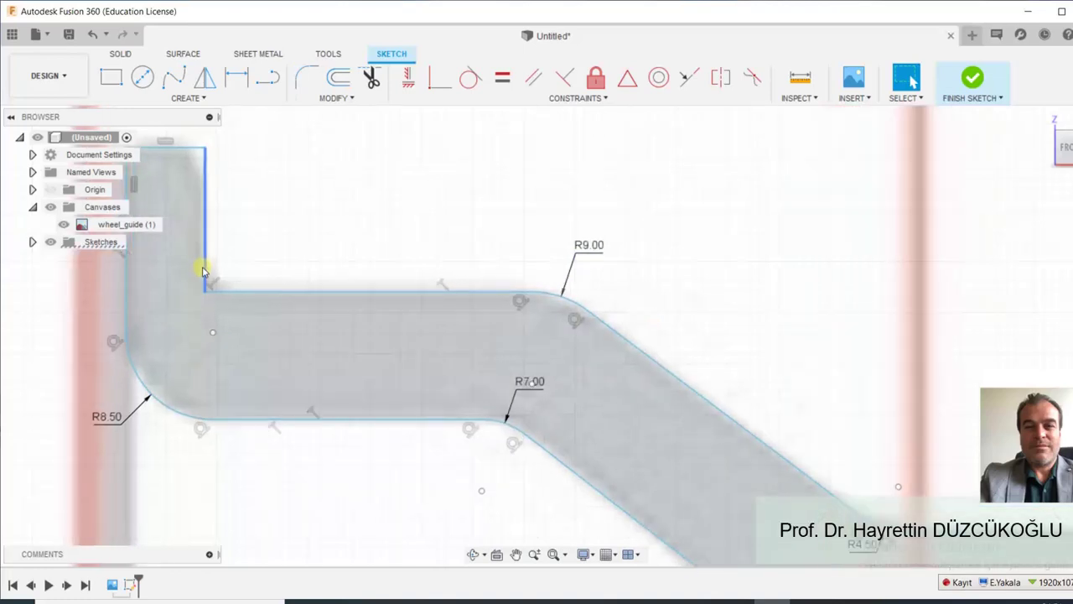
Fillet the inner corner of the left step at R3.50.
{"action": "left_click", "coordinate": [305, 77]}
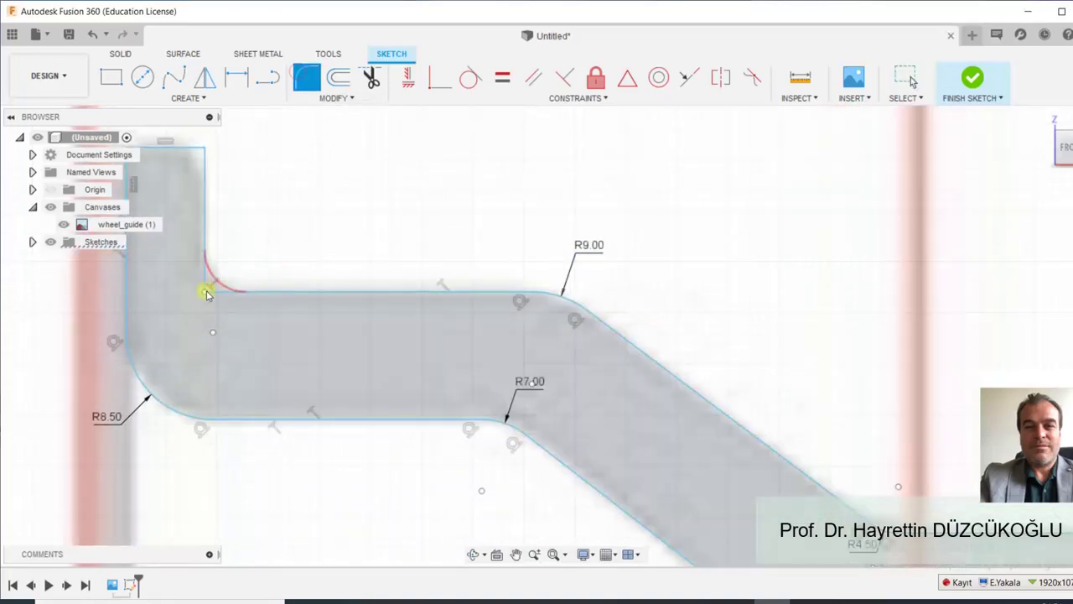
{"action": "left_click", "coordinate": [202, 295]}
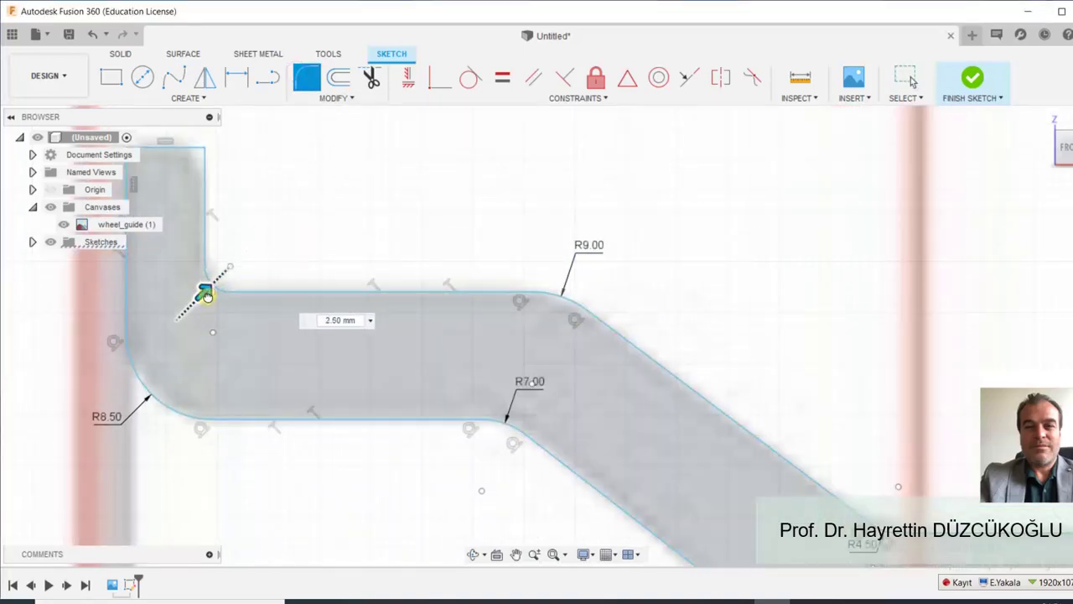
{"action": "key", "text": "Return"}
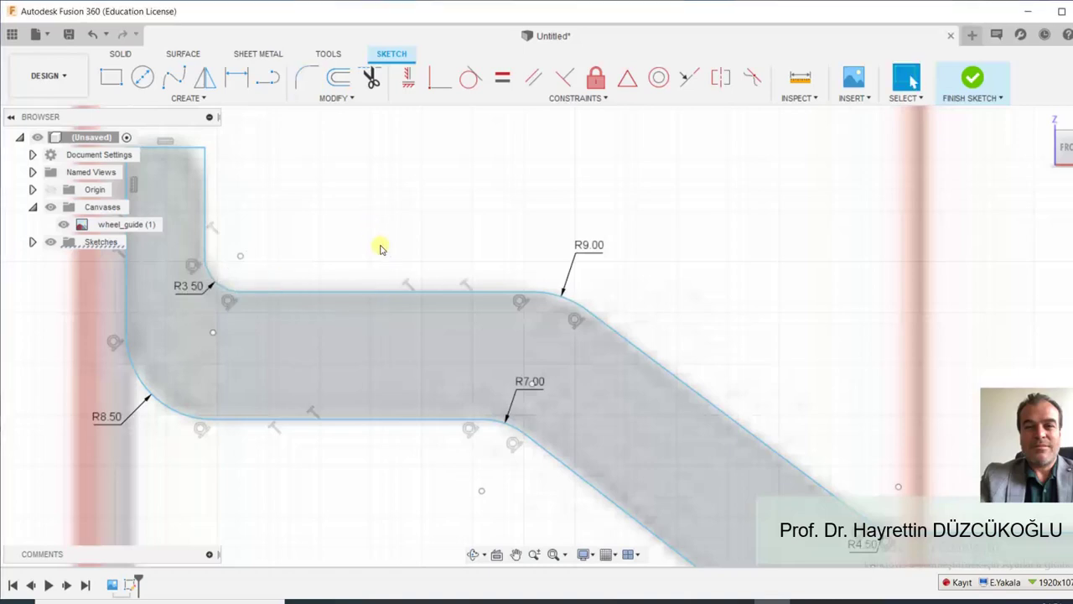
{"action": "scroll", "coordinate": [351, 218], "scroll_direction": "down", "scroll_amount": 1}
{"action": "scroll", "coordinate": [351, 218], "scroll_direction": "down", "scroll_amount": 1}
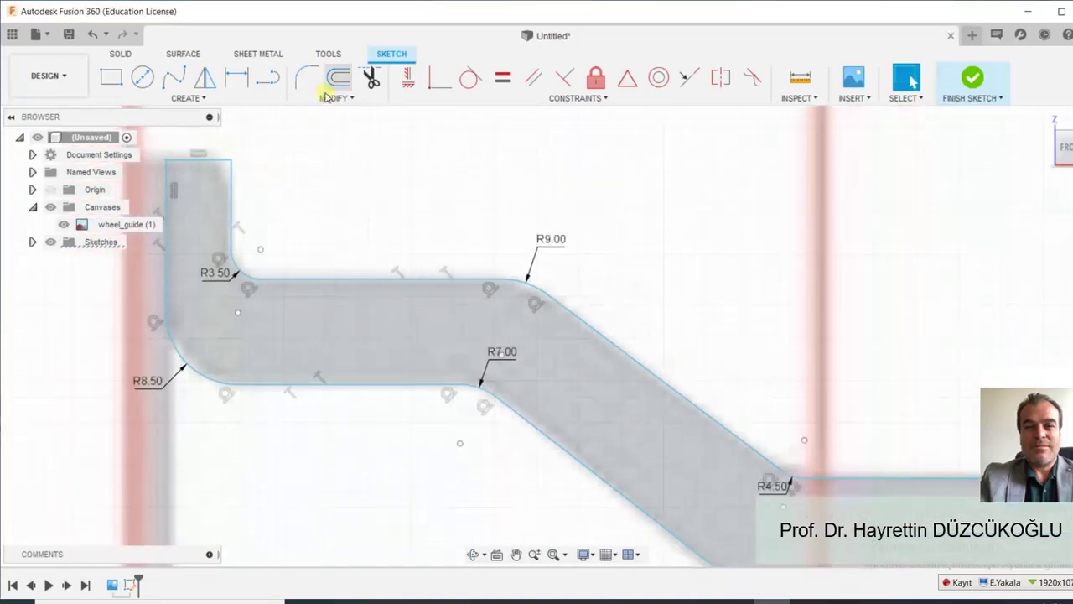
Round the top-left corner of the profile with an R2.00 fillet.
{"action": "left_click", "coordinate": [307, 77]}
{"action": "scroll", "coordinate": [332, 227], "scroll_direction": "down", "scroll_amount": 2}
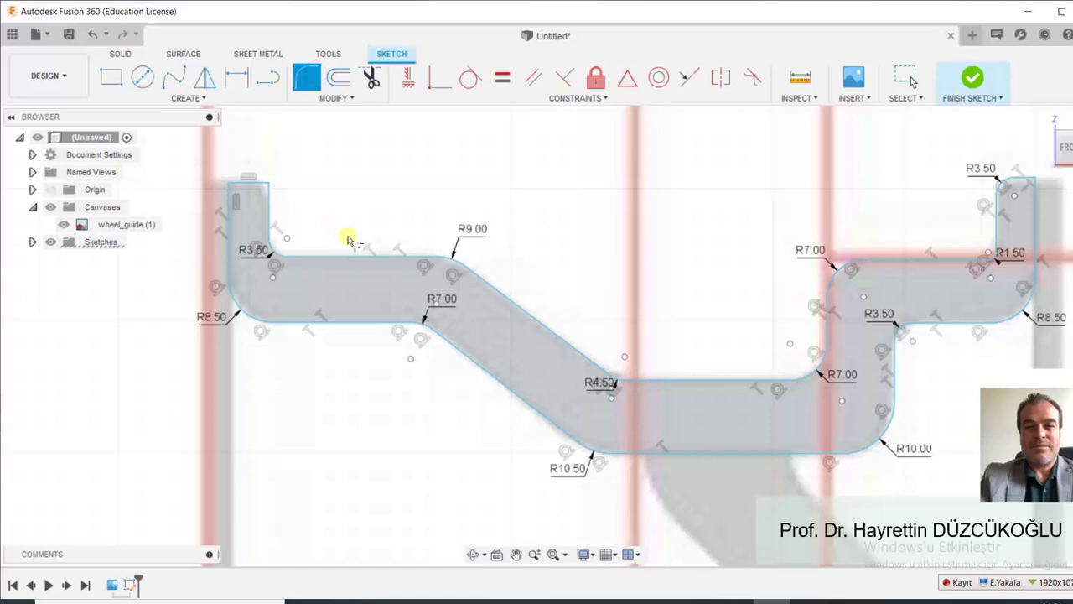
{"action": "left_click", "coordinate": [267, 186]}
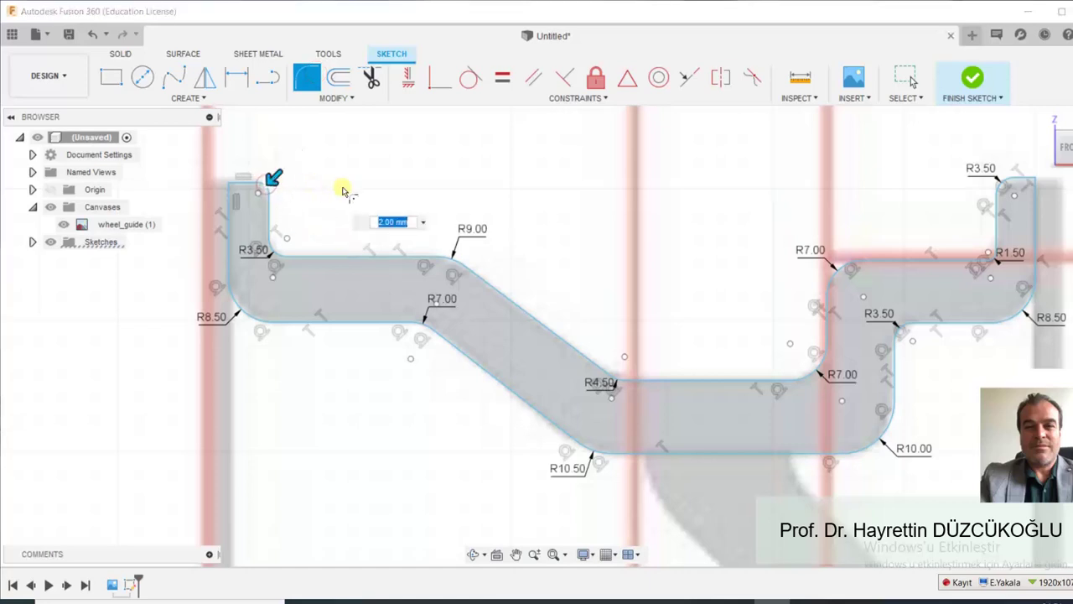
{"action": "key", "text": "Return"}
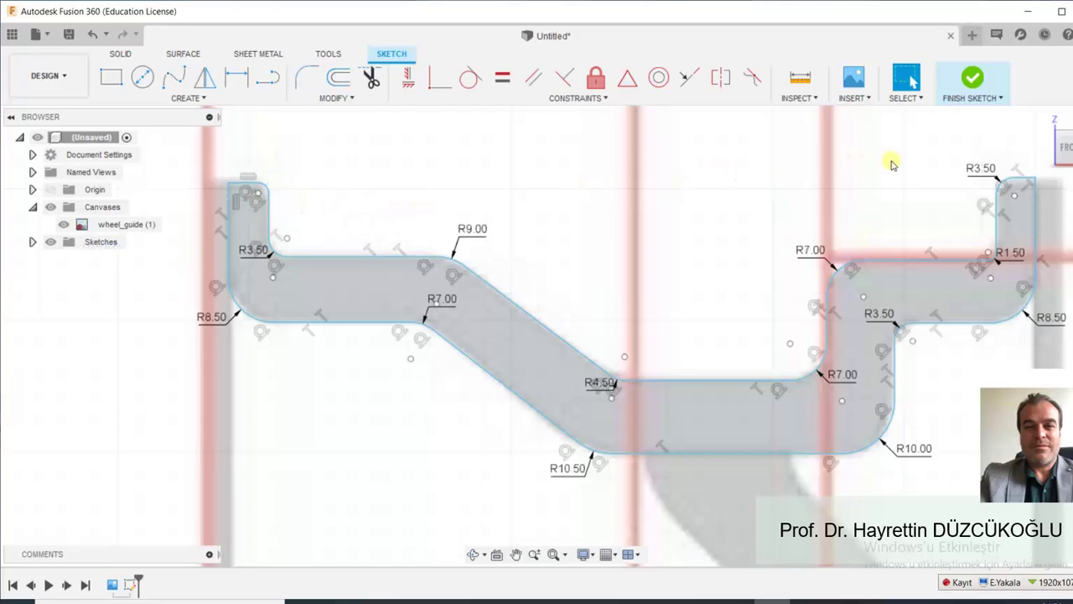
Apply an Equal constraint so the top-left fillet arc matches the top-right R3.50 arc.
{"action": "left_click", "coordinate": [502, 77]}
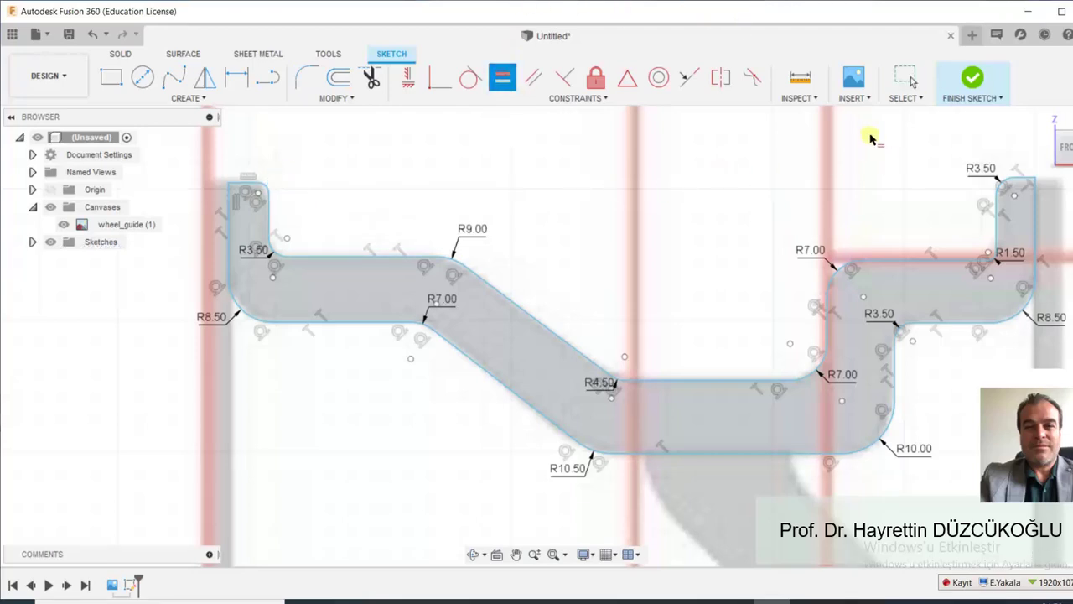
{"action": "left_click", "coordinate": [1007, 180]}
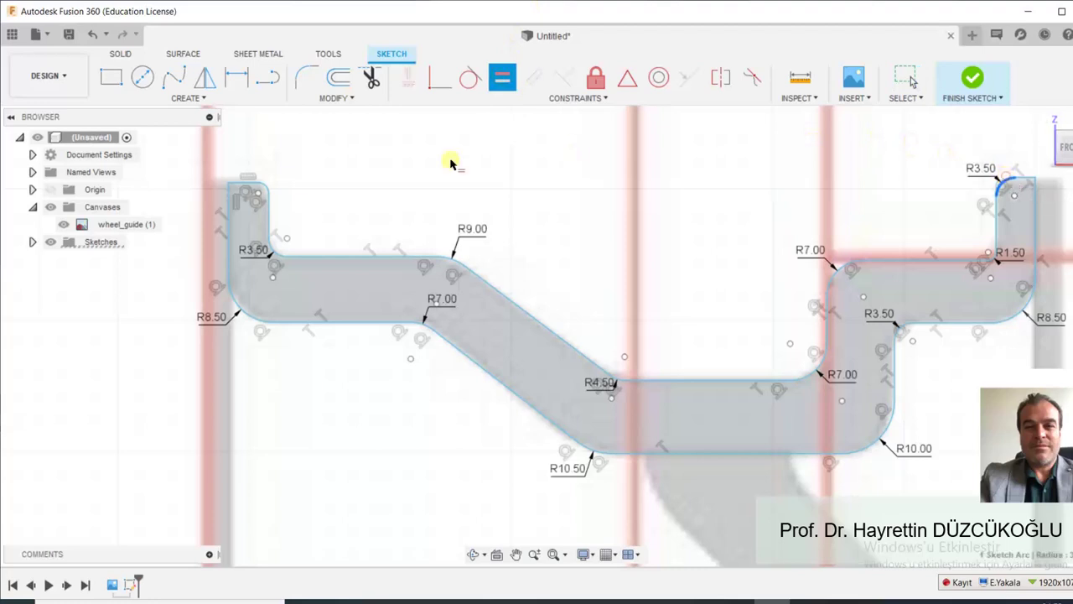
{"action": "left_click", "coordinate": [264, 184]}
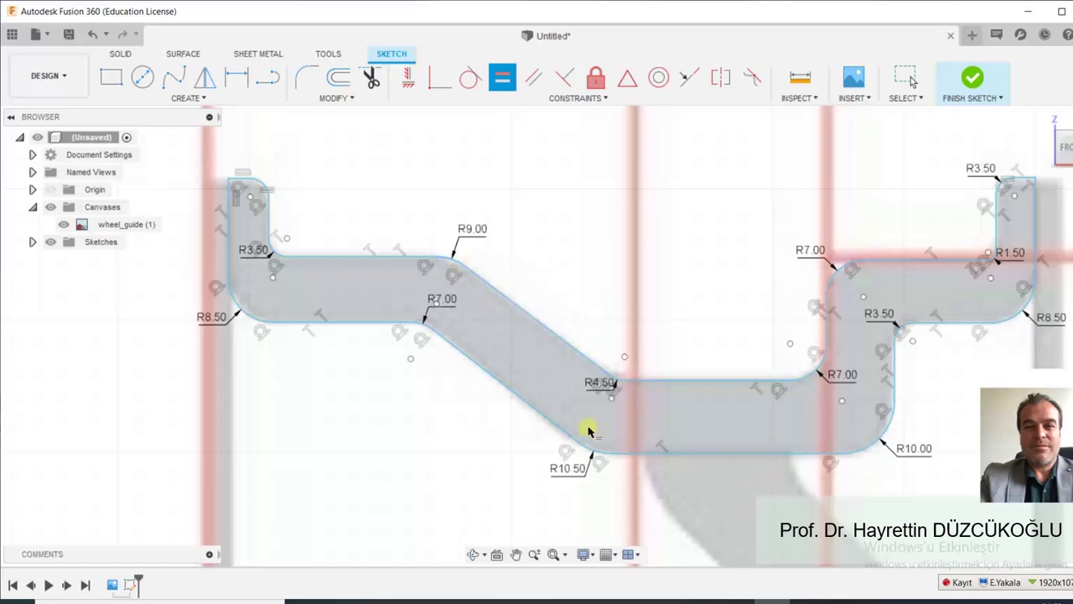
{"action": "scroll", "coordinate": [589, 430], "scroll_direction": "down", "scroll_amount": 2}
{"action": "scroll", "coordinate": [673, 431], "scroll_direction": "down", "scroll_amount": 1}
{"action": "mouse_move", "coordinate": [680, 436]}
{"action": "middle_mouse_down"}
{"action": "mouse_move", "coordinate": [537, 274]}
{"action": "mouse_move", "coordinate": [450, 220]}
{"action": "mouse_move", "coordinate": [339, 216]}
{"action": "middle_mouse_up"}
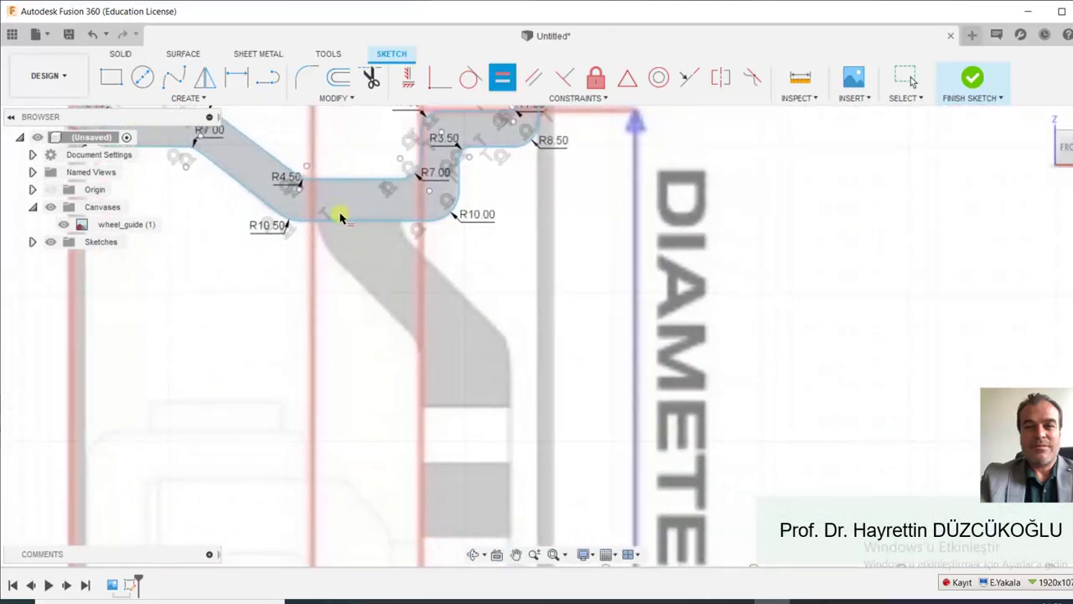
Draw lines from the R10.50 arc end down the traced spoke diagonally, then vertically.
{"action": "middle_click_drag", "start_coordinate": [396, 255], "coordinate": [360, 210]}
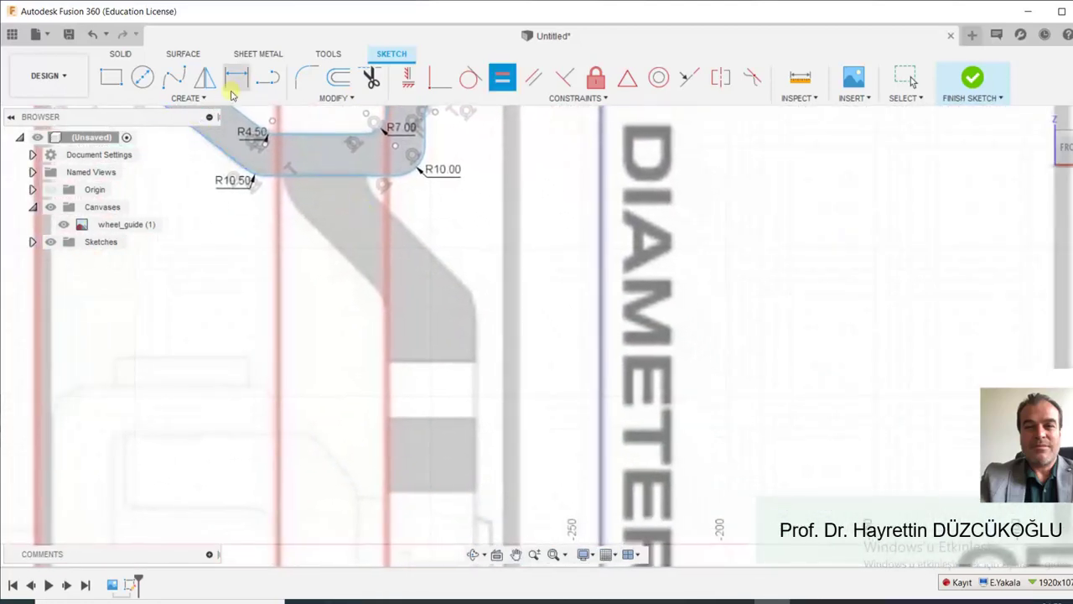
{"action": "left_click", "coordinate": [268, 76]}
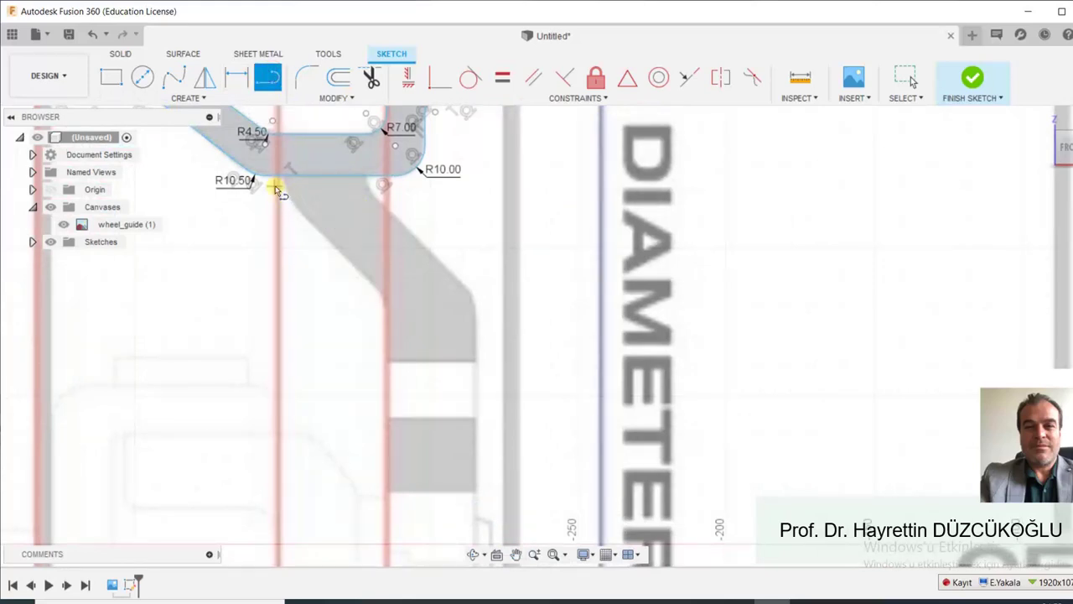
{"action": "left_click", "coordinate": [274, 184]}
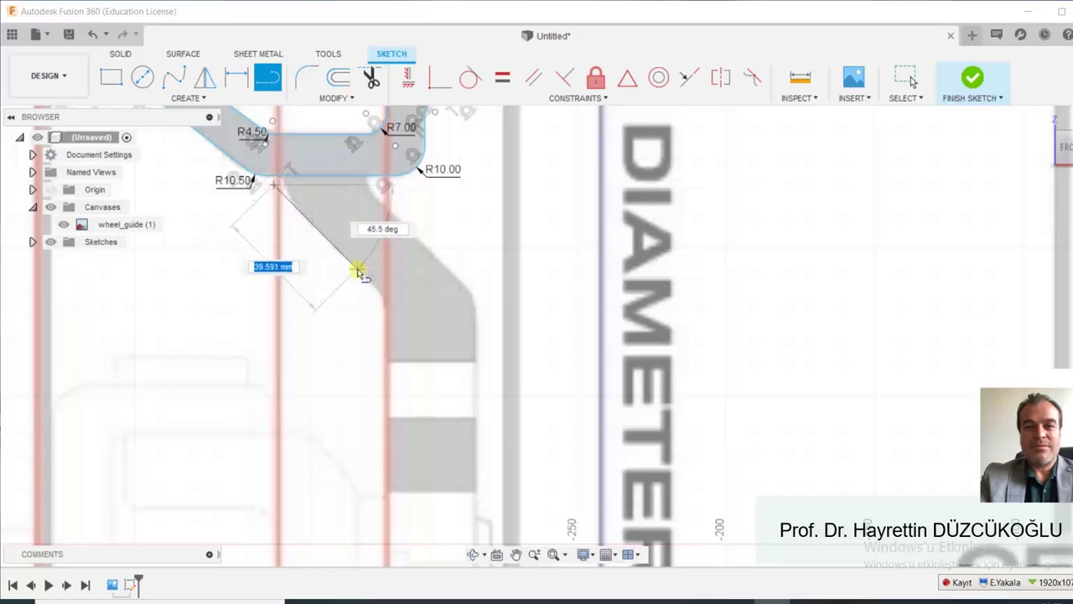
{"action": "left_click", "coordinate": [386, 293]}
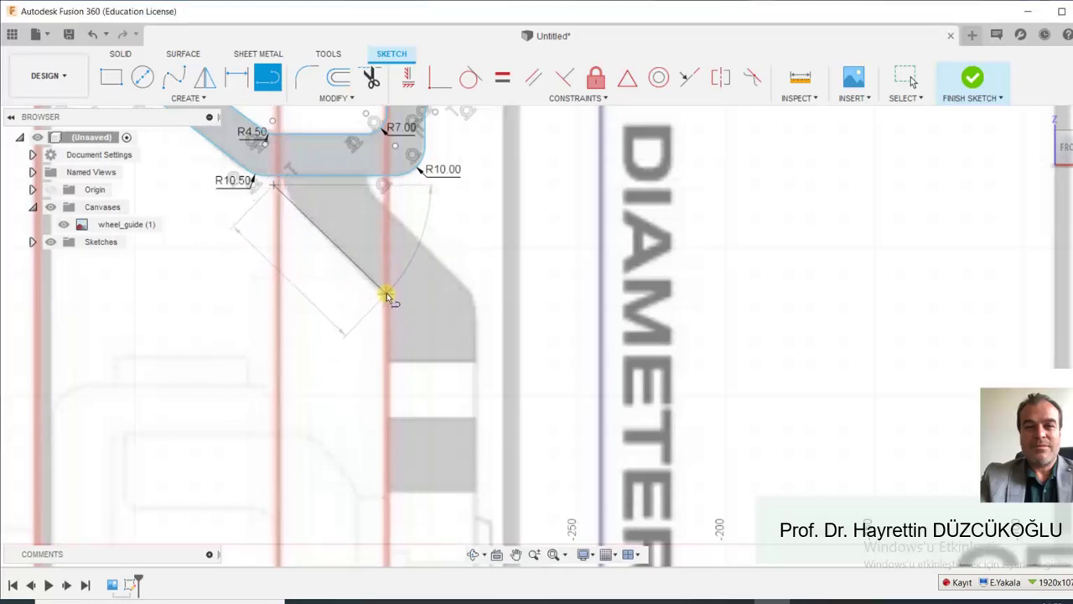
{"action": "scroll", "coordinate": [392, 338], "scroll_direction": "down", "scroll_amount": 3}
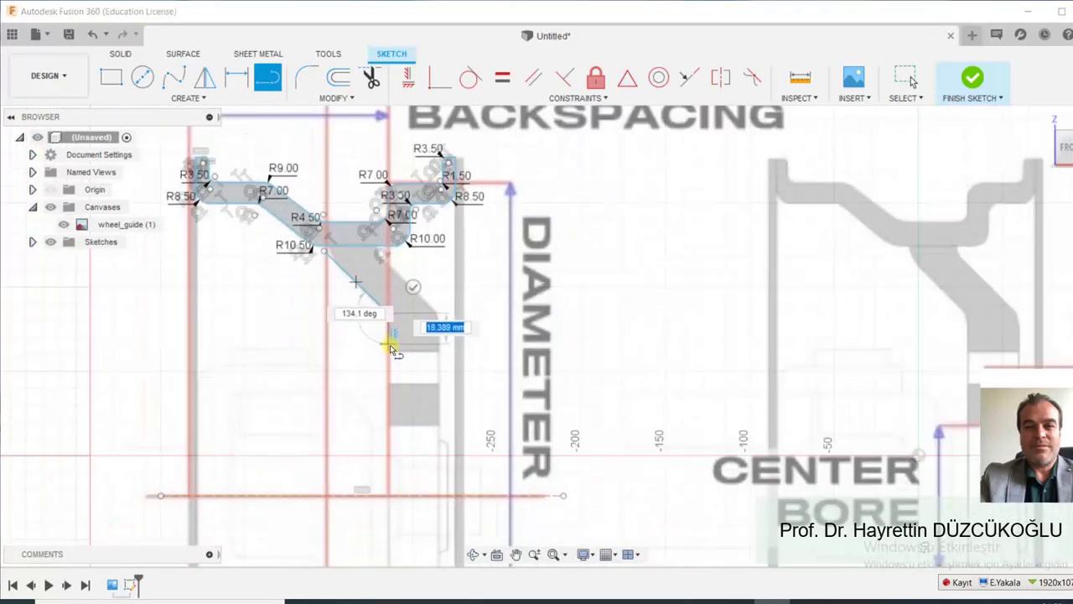
{"action": "left_click", "coordinate": [390, 427]}
Continue with a short bottom segment, a vertical back up, and the second diagonal edge.
{"action": "left_click", "coordinate": [438, 425]}
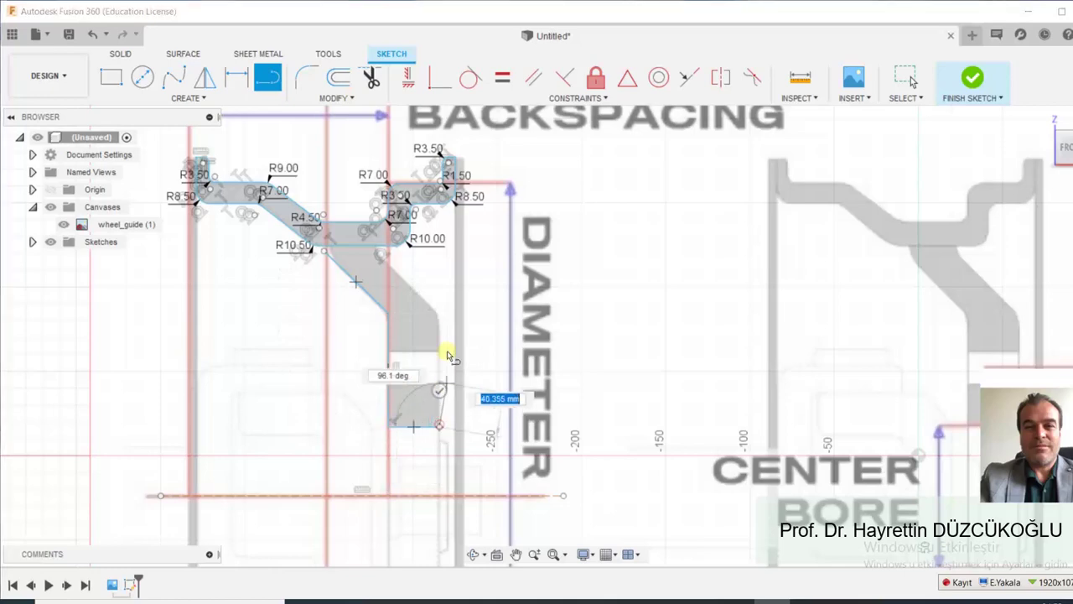
{"action": "left_click", "coordinate": [438, 315]}
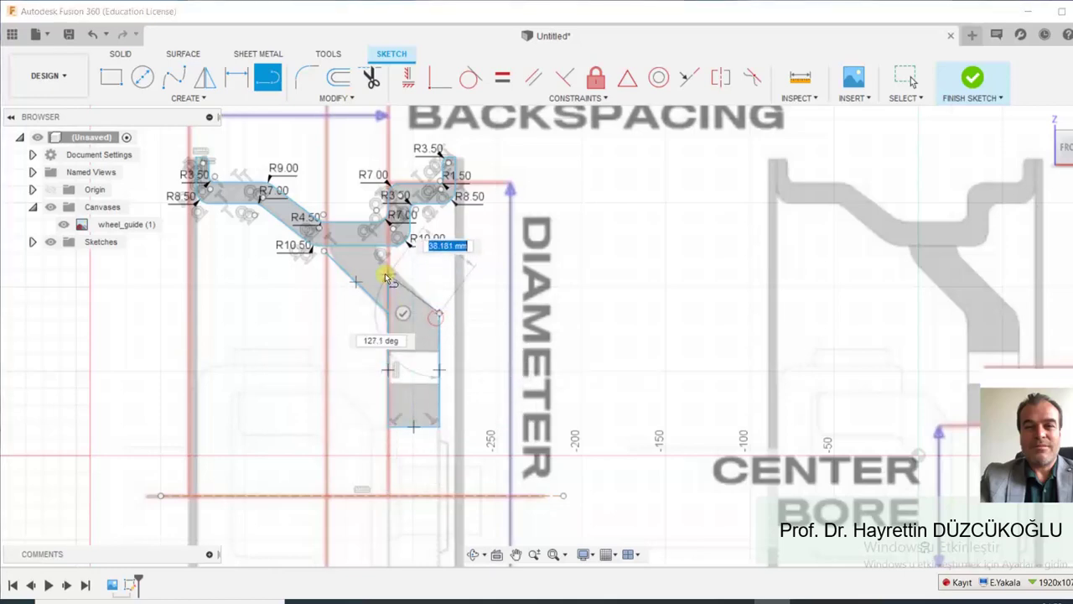
{"action": "scroll", "coordinate": [385, 279], "scroll_direction": "up", "scroll_amount": 2}
{"action": "scroll", "coordinate": [383, 268], "scroll_direction": "up", "scroll_amount": 2}
{"action": "scroll", "coordinate": [378, 264], "scroll_direction": "up", "scroll_amount": 2}
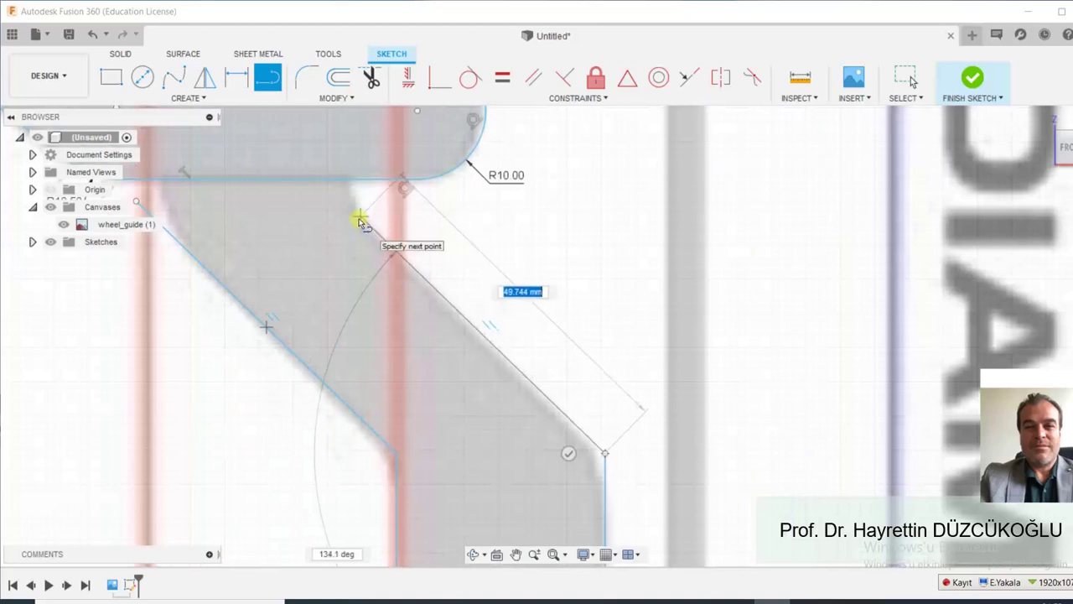
{"action": "left_click", "coordinate": [359, 220]}
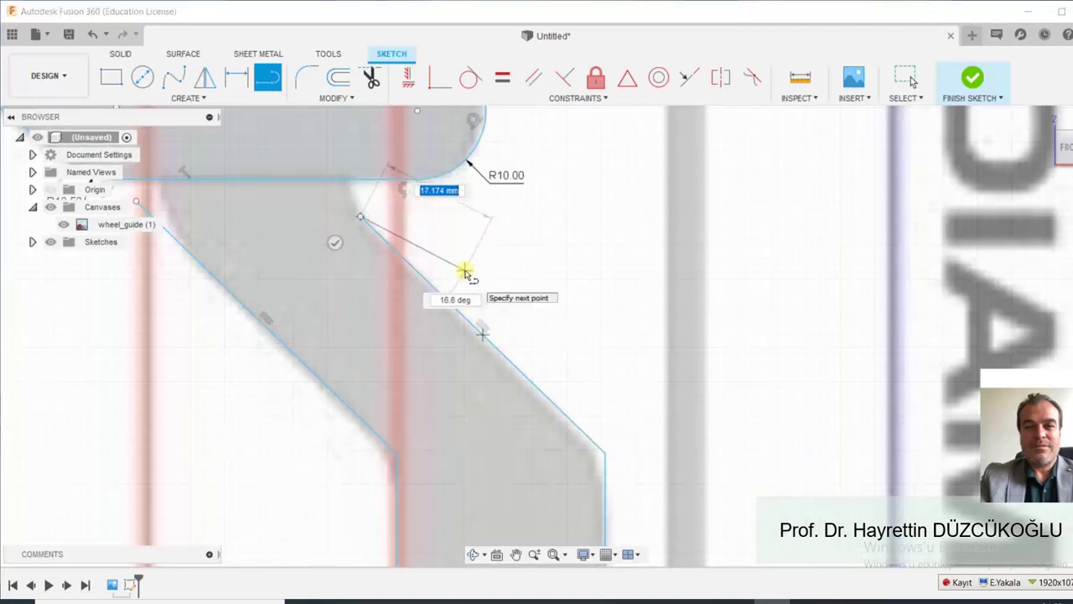
{"action": "key", "text": "Escape"}
{"action": "scroll", "coordinate": [414, 280], "scroll_direction": "down", "scroll_amount": 1}
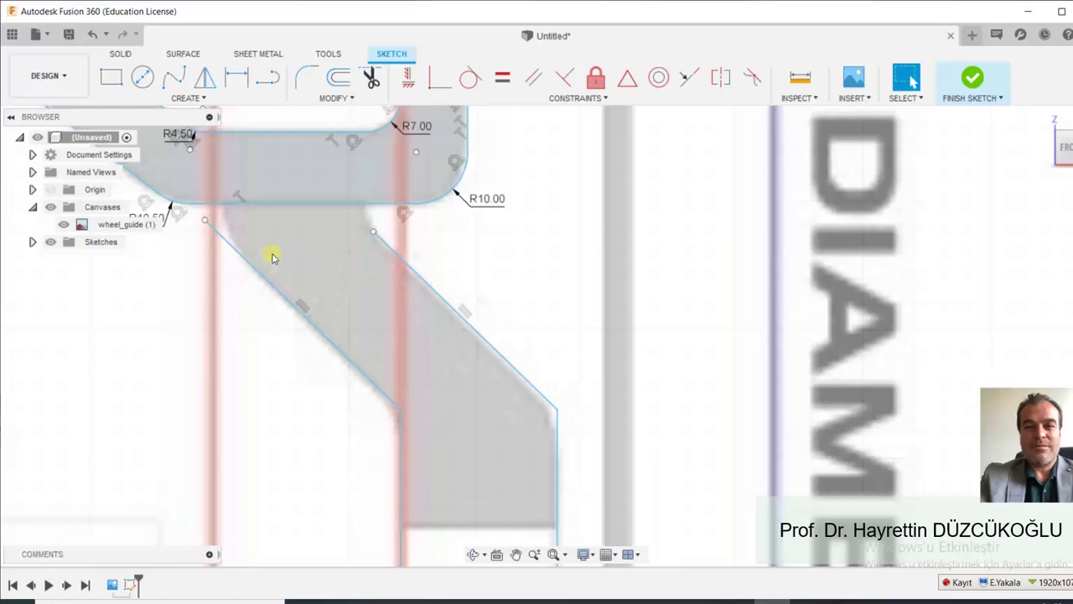
{"action": "scroll", "coordinate": [272, 258], "scroll_direction": "up", "scroll_amount": 1}
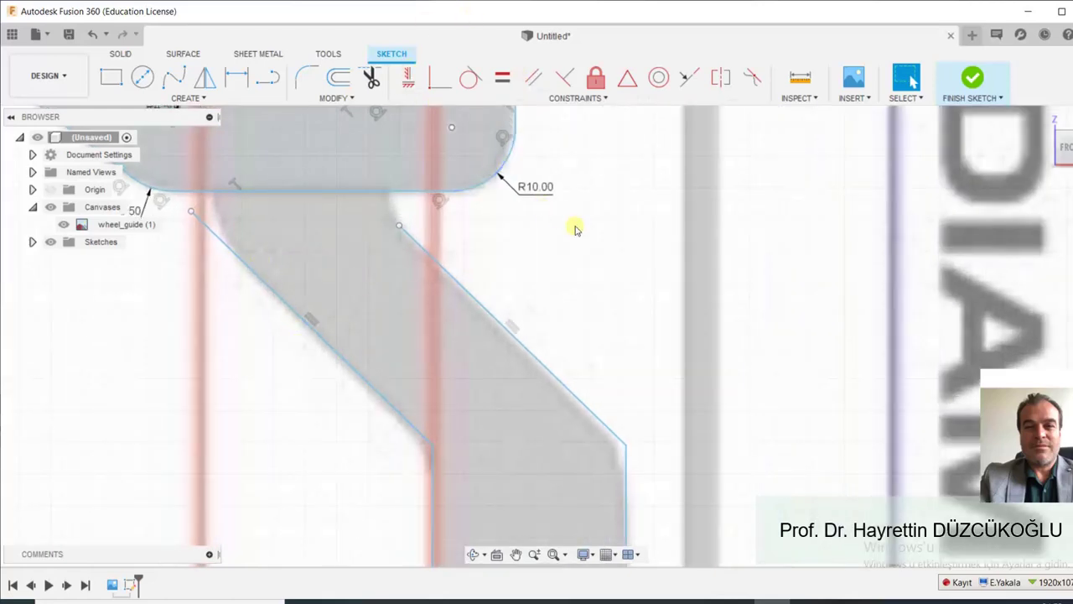
Fillet the corner between the left diagonal and the horizontal edge above at R4.50.
{"action": "key", "text": "c"}
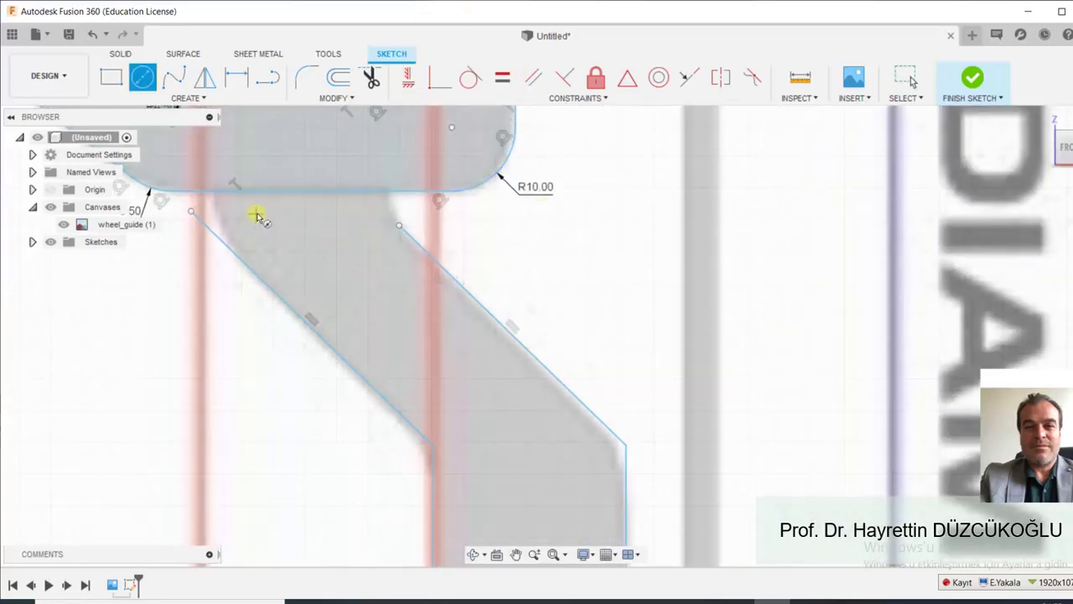
{"action": "left_click", "coordinate": [286, 225]}
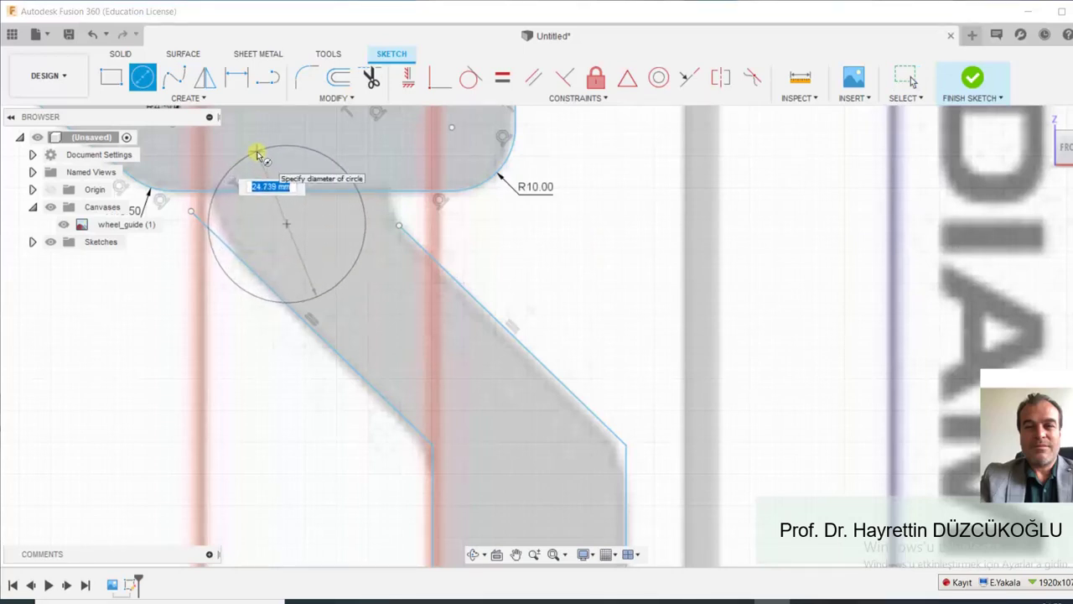
{"action": "key", "text": "Escape"}
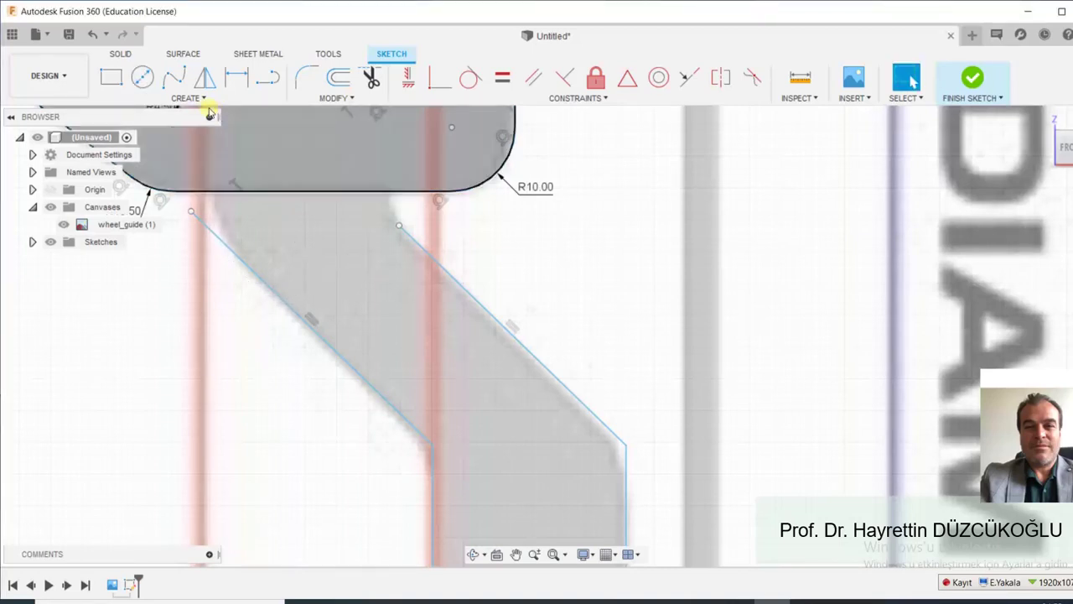
{"action": "left_click", "coordinate": [309, 84]}
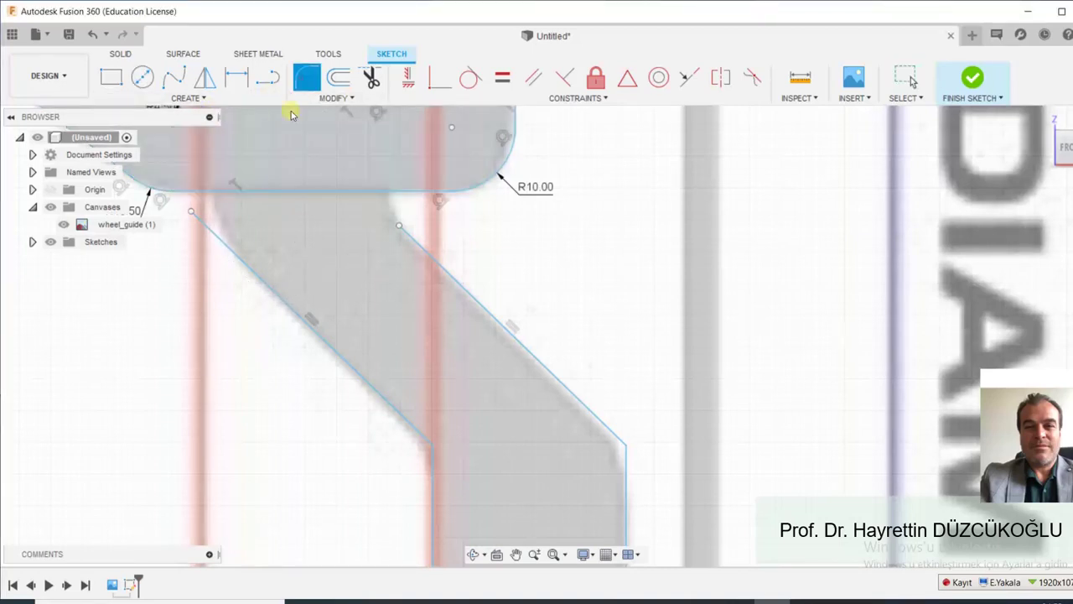
{"action": "left_click", "coordinate": [210, 225]}
{"action": "left_click", "coordinate": [214, 190]}
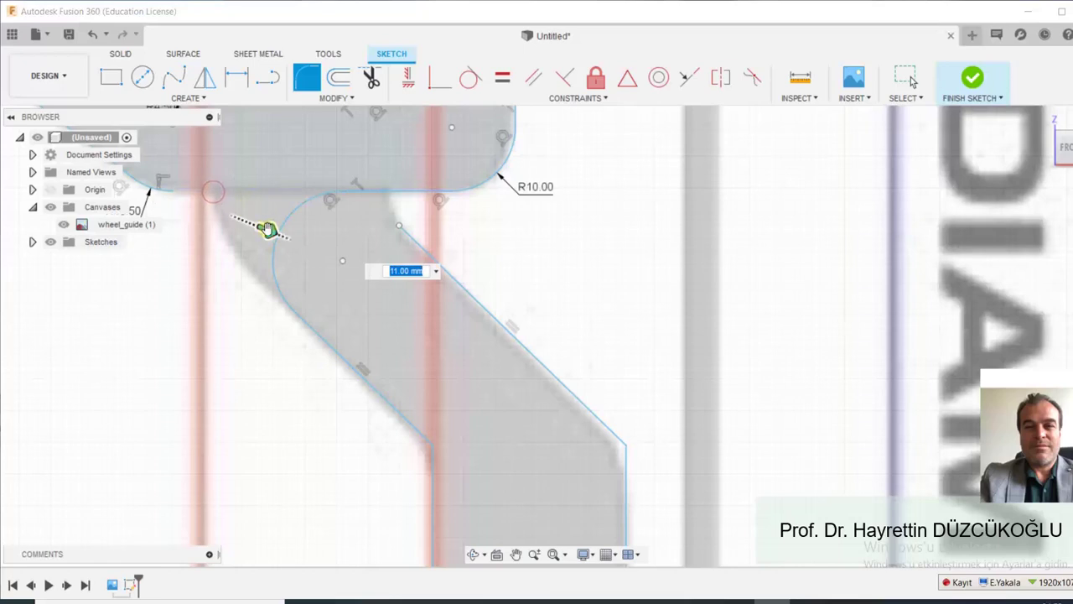
{"action": "left_click_drag", "start_coordinate": [268, 228], "coordinate": [203, 204]}
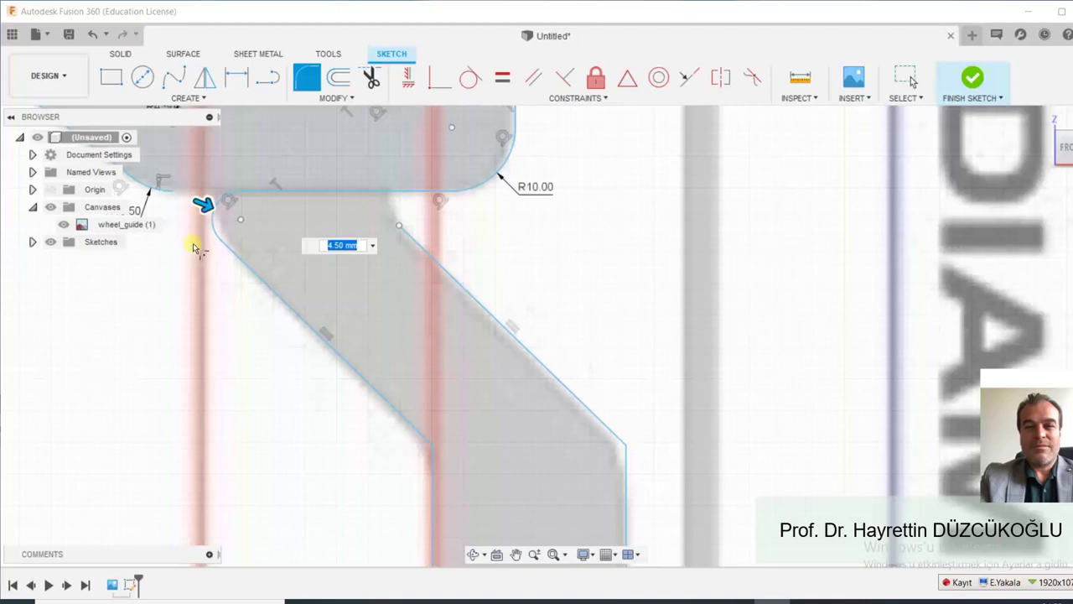
{"action": "key", "text": "Return"}
Trim away the top line's left stub and delete the R4.50 fillet arc.
{"action": "scroll", "coordinate": [175, 210], "scroll_direction": "up", "scroll_amount": 4}
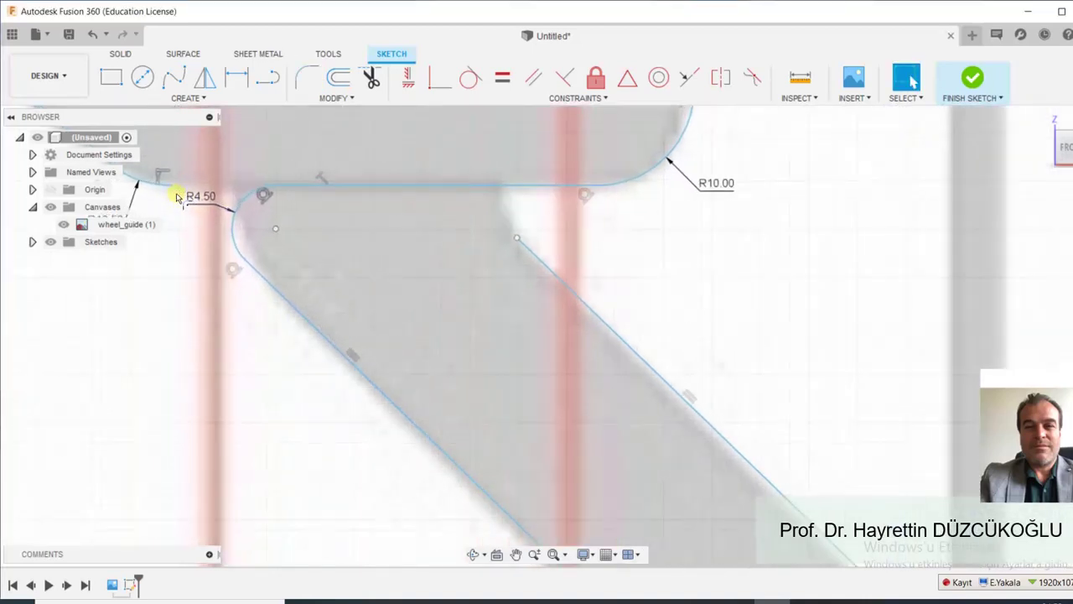
{"action": "left_click", "coordinate": [345, 97]}
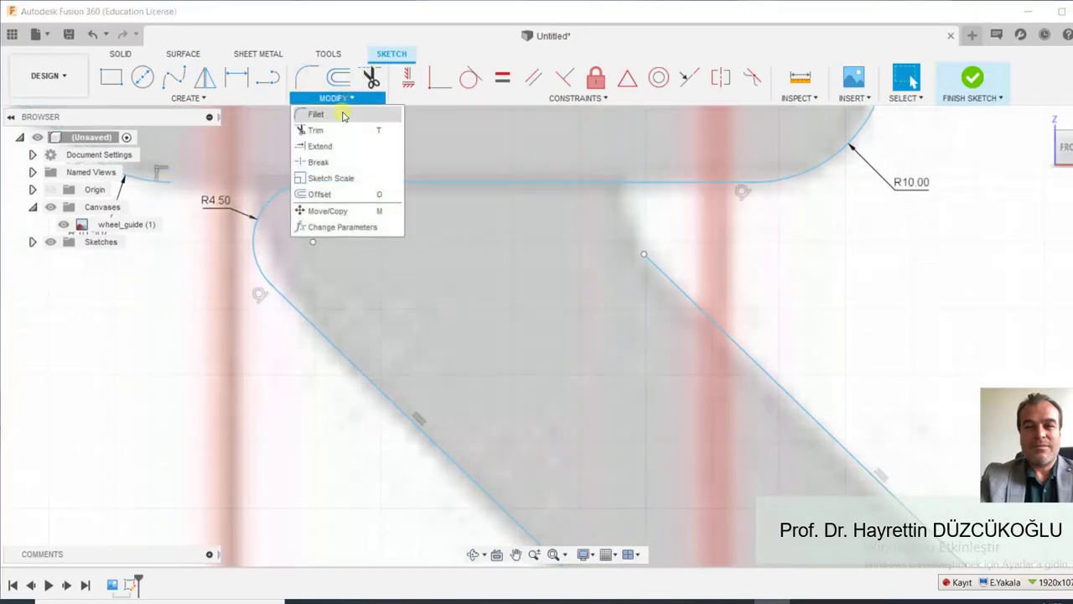
{"action": "left_click", "coordinate": [331, 130]}
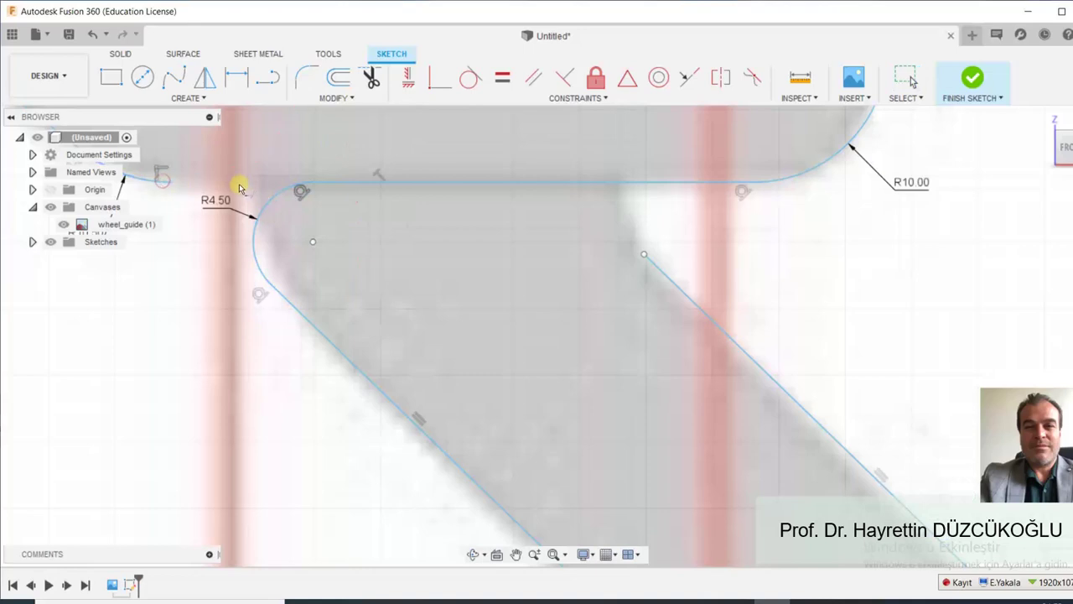
{"action": "left_click", "coordinate": [338, 182]}
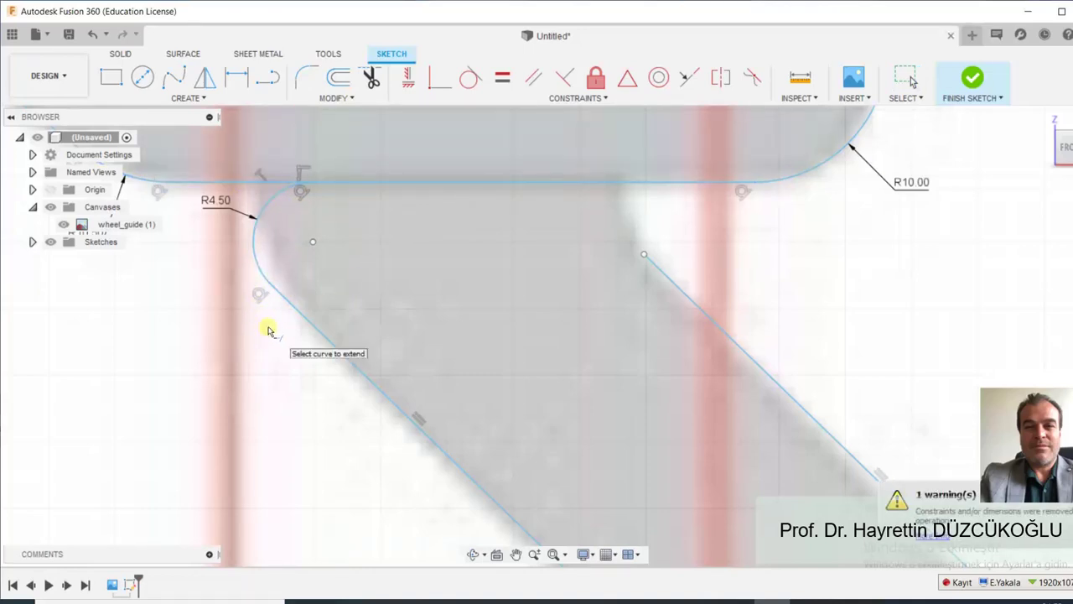
{"action": "key", "text": "Escape"}
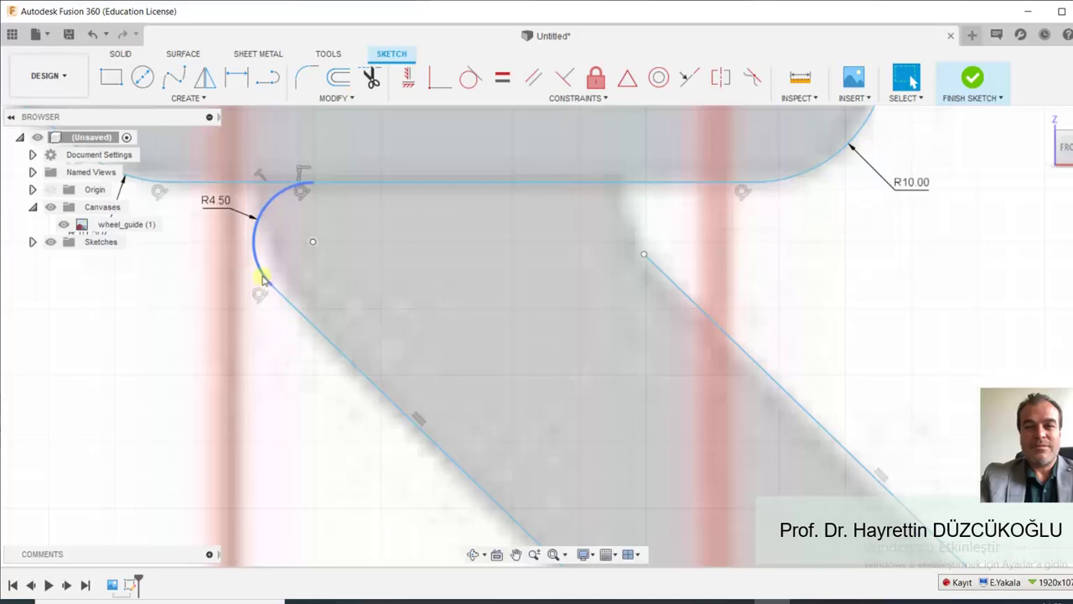
{"action": "left_click", "coordinate": [263, 278]}
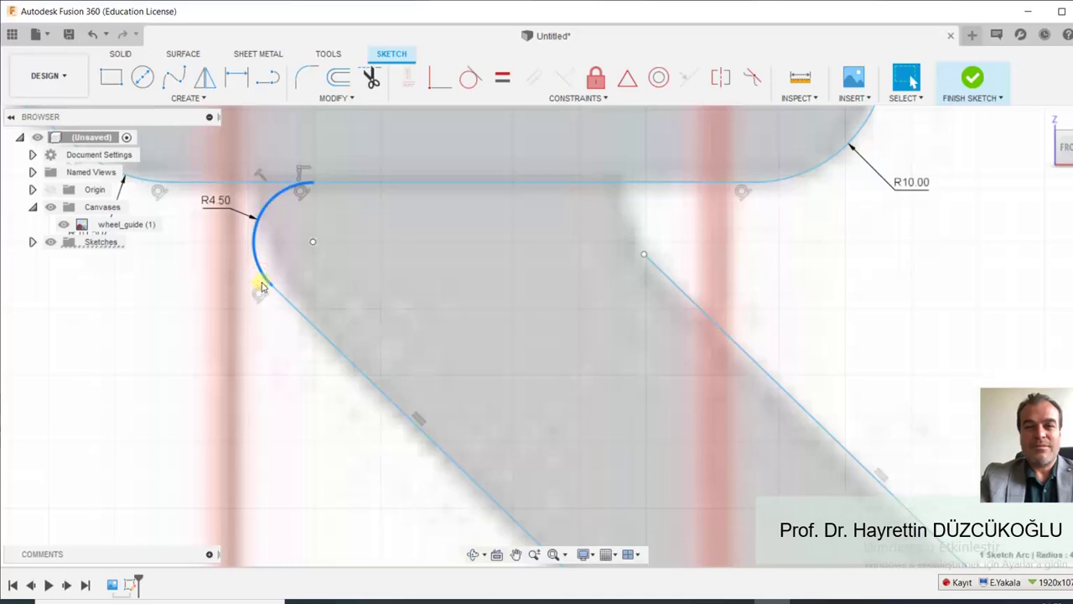
{"action": "key", "text": "Delete"}
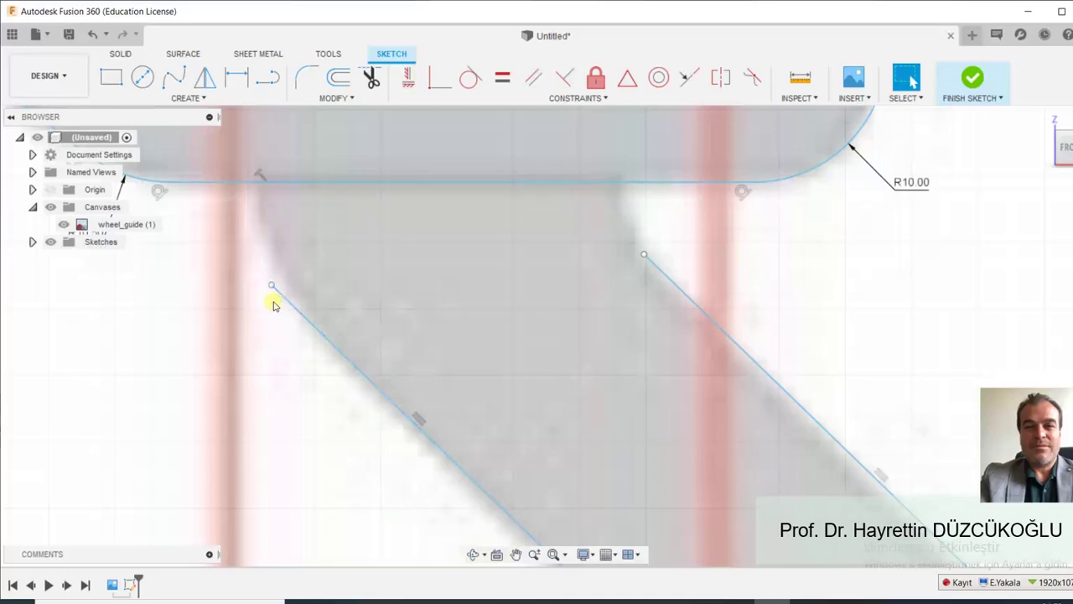
Drag the left diagonal's endpoints so its upper end sits just below the horizontal edge.
{"action": "left_click_drag", "start_coordinate": [273, 286], "coordinate": [279, 281]}
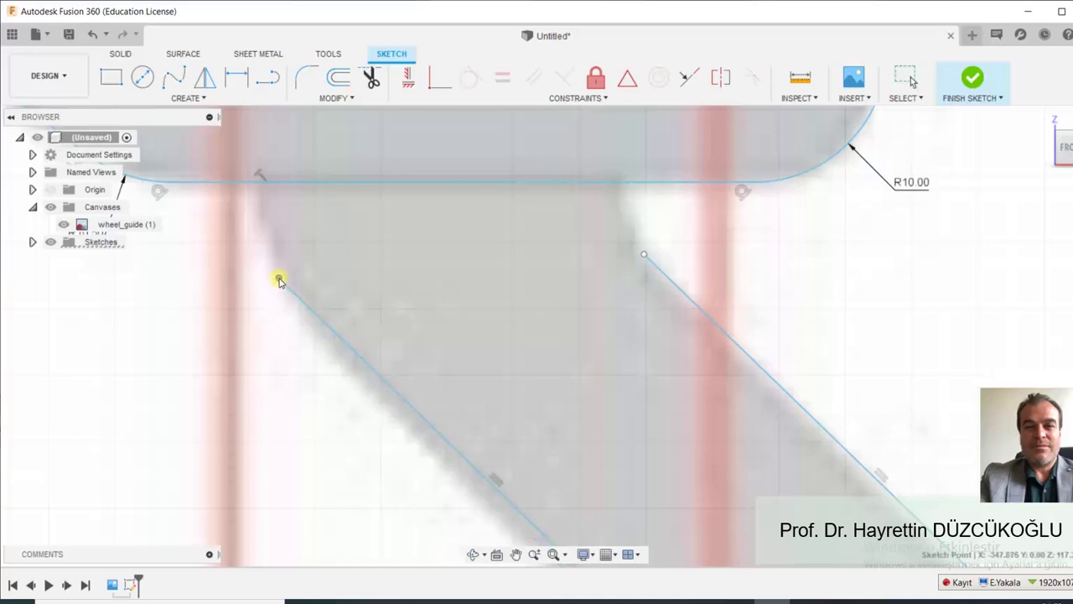
{"action": "scroll", "coordinate": [359, 324], "scroll_direction": "down", "scroll_amount": 3}
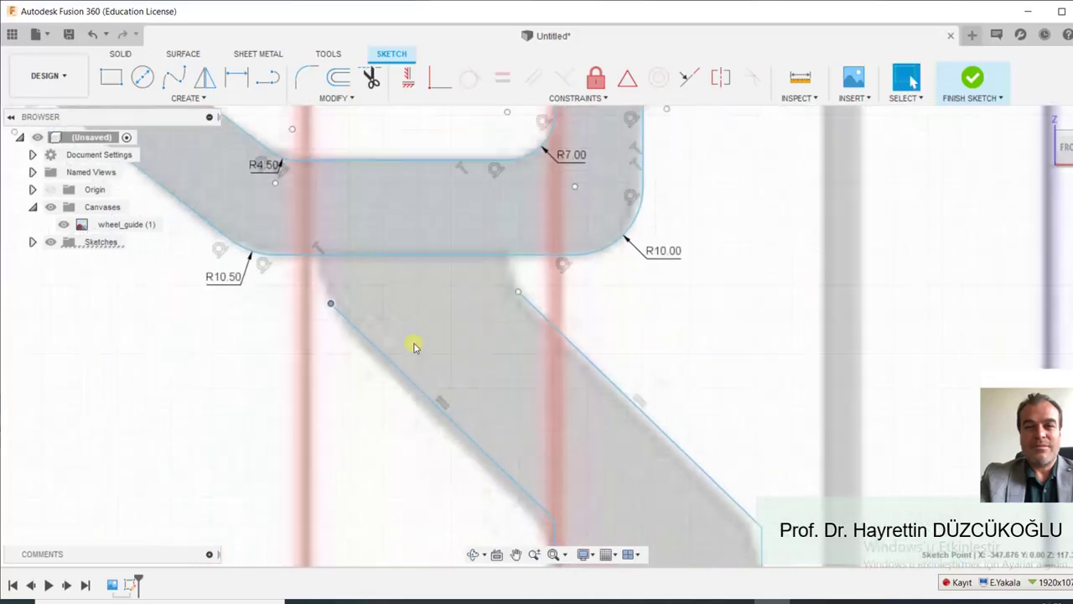
{"action": "scroll", "coordinate": [411, 343], "scroll_direction": "down", "scroll_amount": 3}
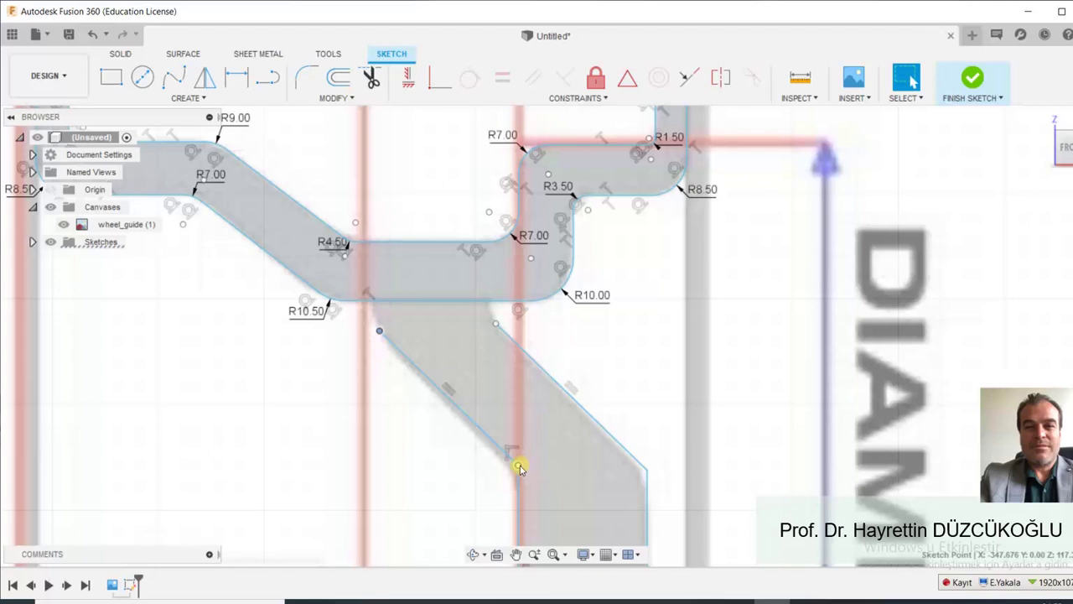
{"action": "left_click_drag", "start_coordinate": [519, 468], "coordinate": [517, 476]}
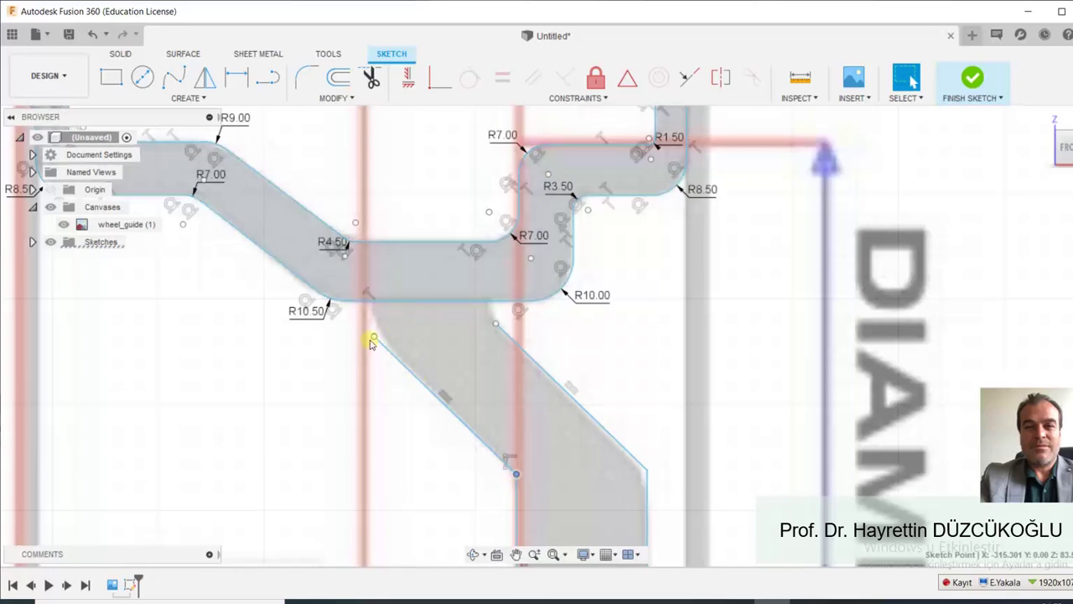
{"action": "left_click_drag", "start_coordinate": [374, 337], "coordinate": [378, 342]}
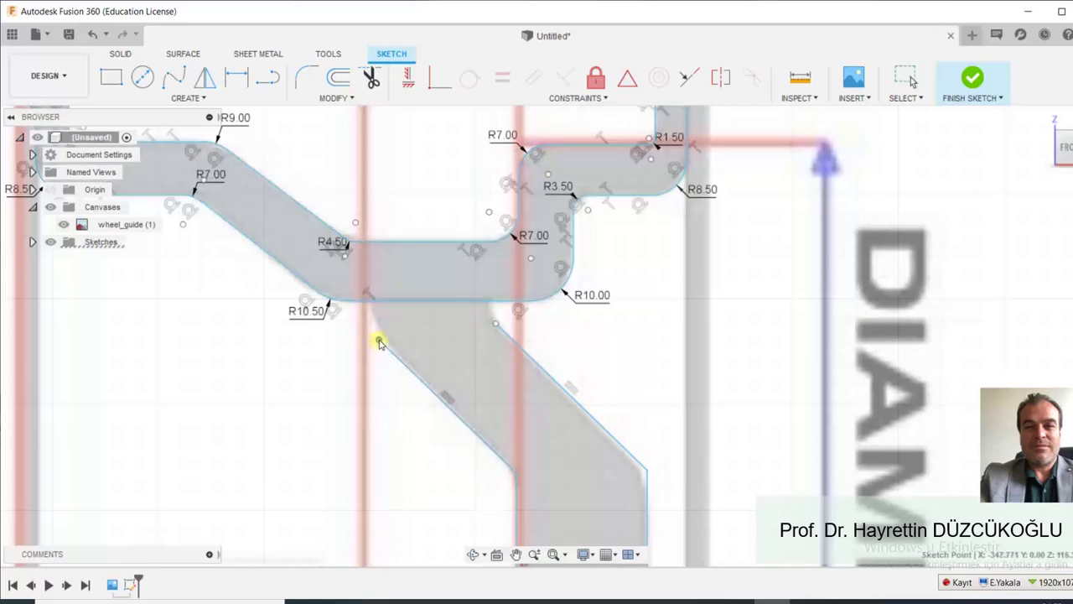
{"action": "scroll", "coordinate": [482, 327], "scroll_direction": "up", "scroll_amount": 1}
{"action": "scroll", "coordinate": [450, 330], "scroll_direction": "up", "scroll_amount": 1}
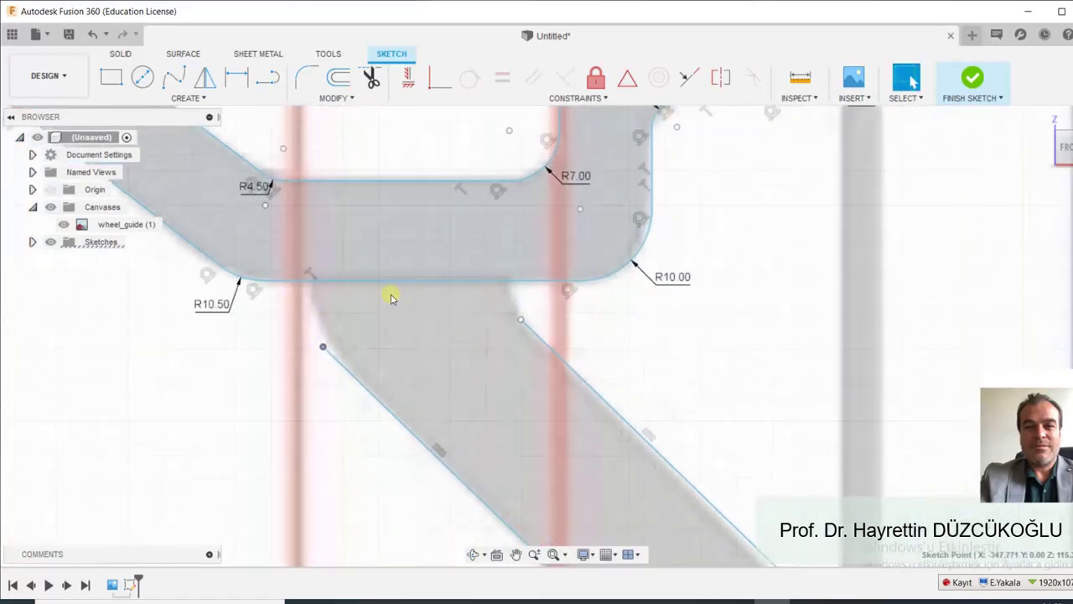
Draw a trial 2-point circle at the corner point, then delete it.
{"action": "left_click", "coordinate": [186, 98]}
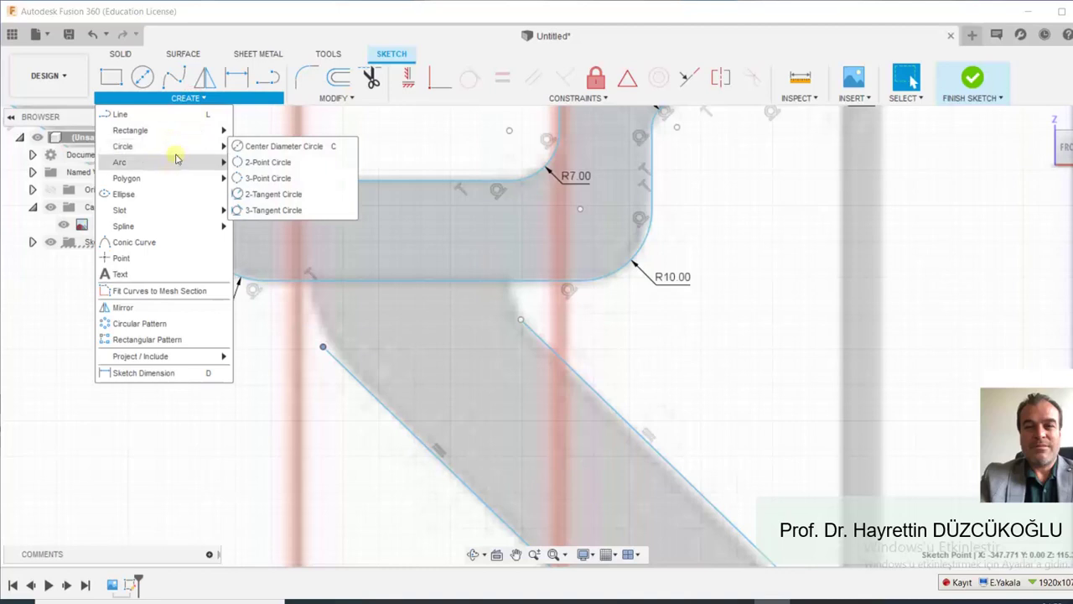
{"action": "mouse_move", "coordinate": [122, 146]}
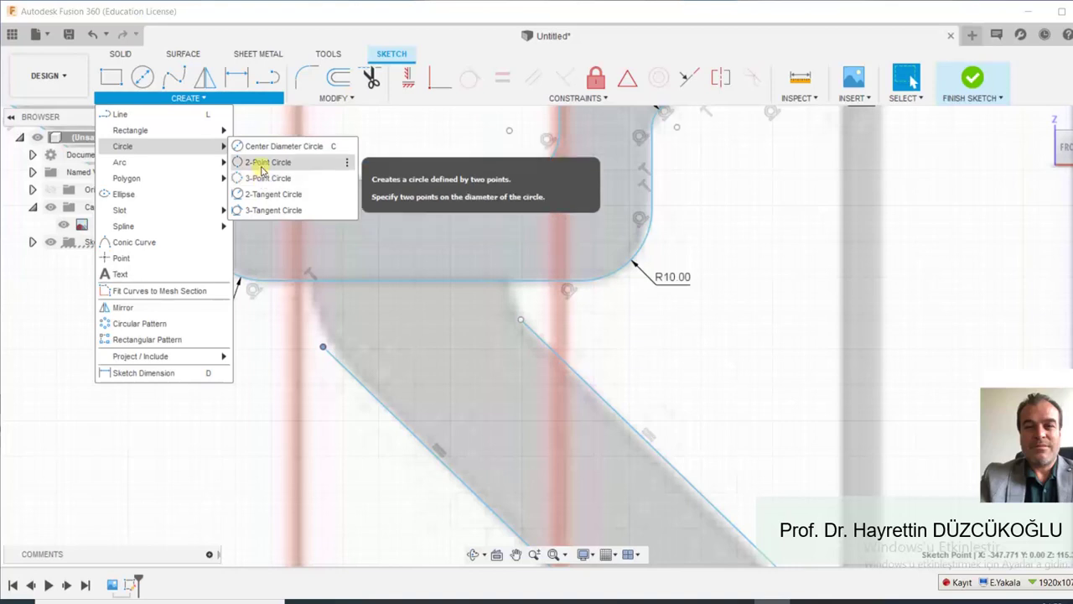
{"action": "left_click", "coordinate": [255, 162]}
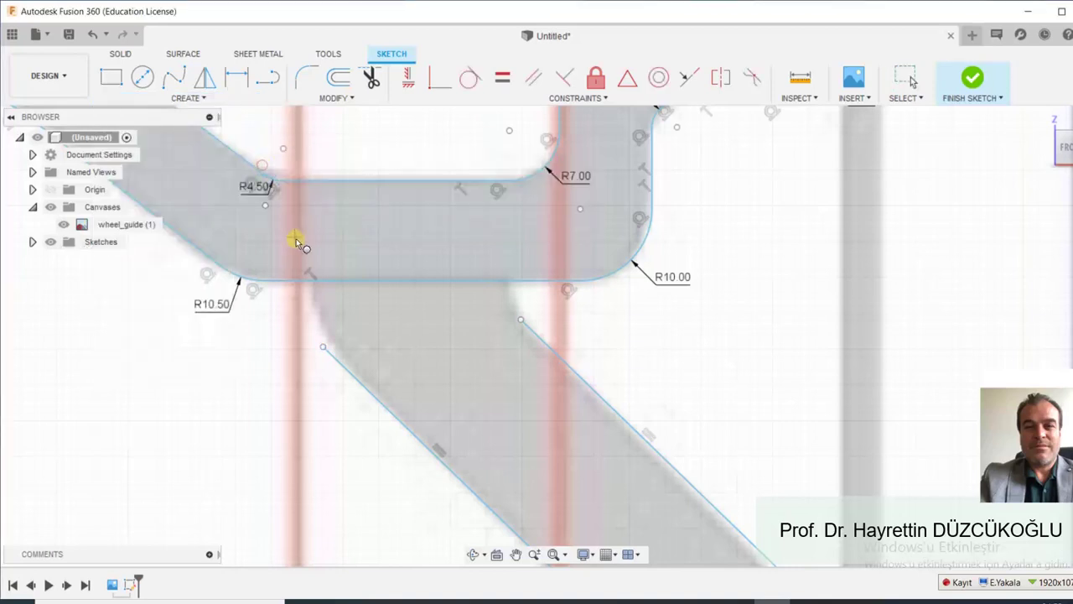
{"action": "left_click", "coordinate": [311, 289]}
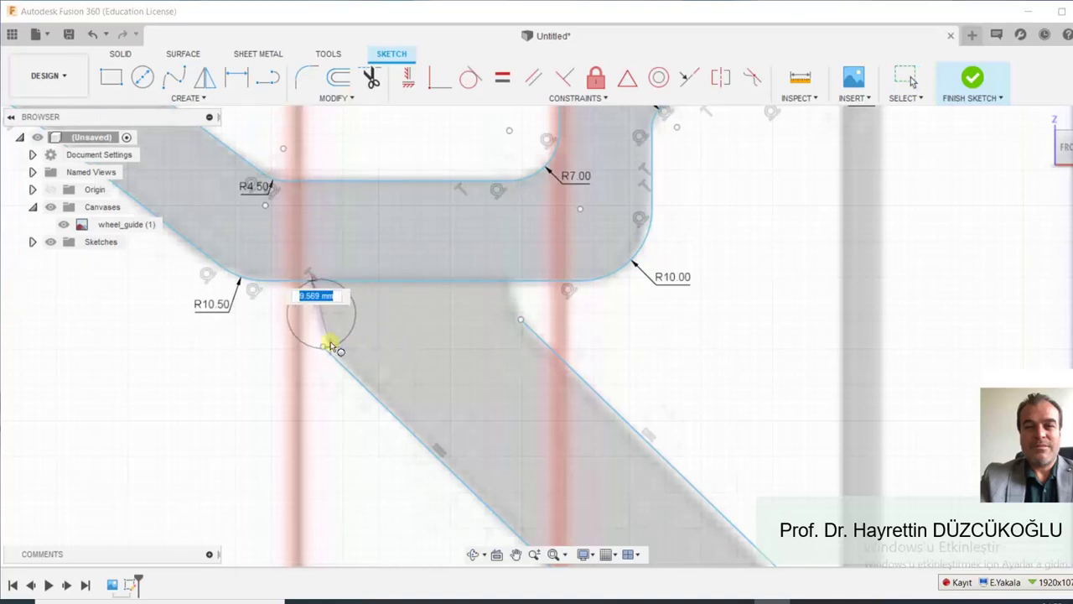
{"action": "left_click", "coordinate": [326, 346]}
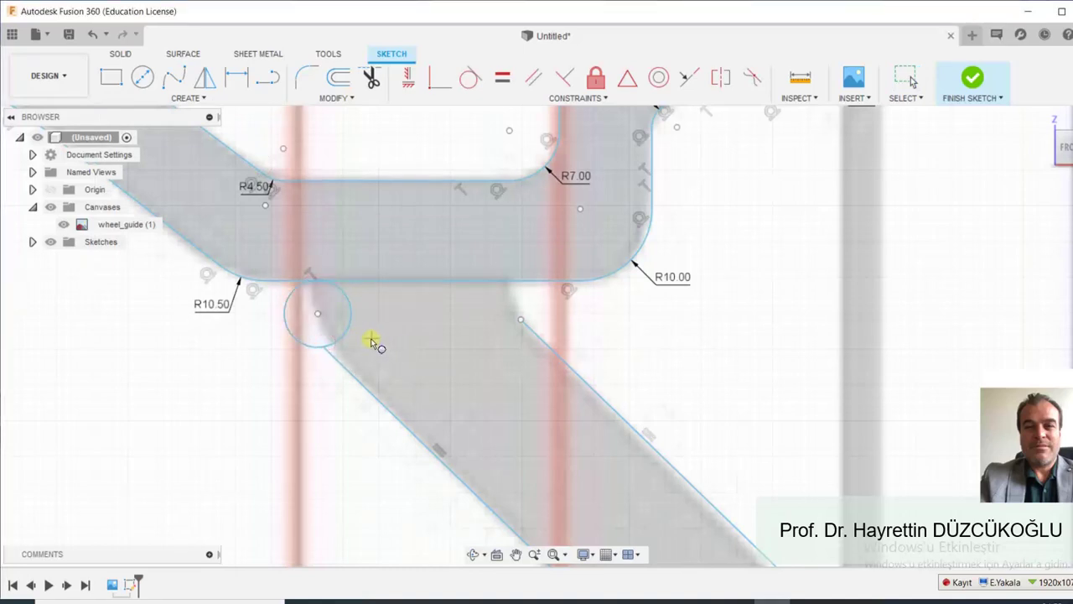
{"action": "key", "text": "Escape"}
{"action": "left_click", "coordinate": [347, 325]}
{"action": "key", "text": "Delete"}
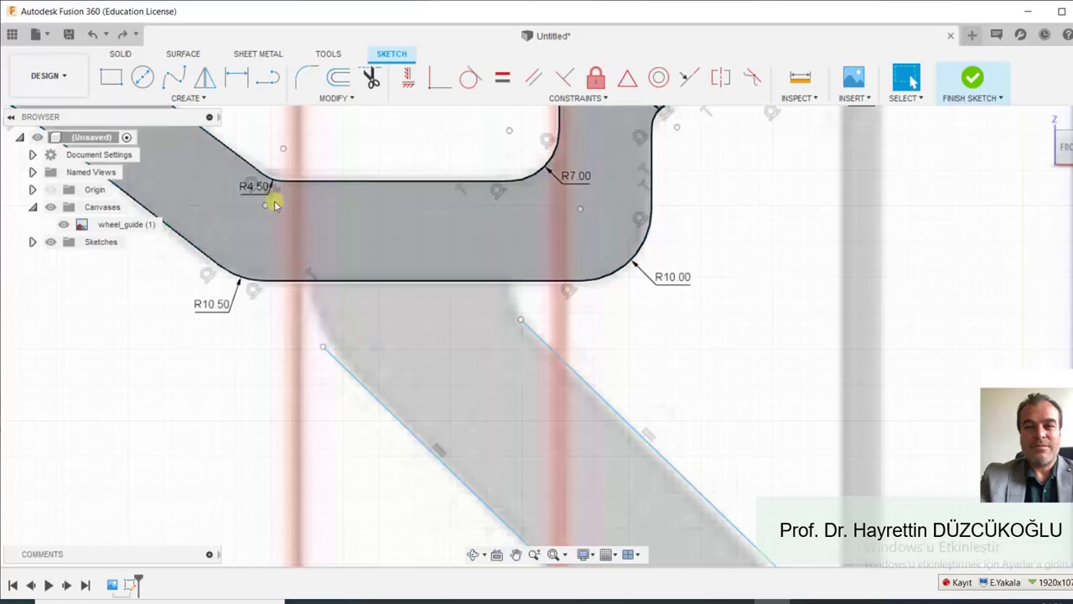
Draw a 3-point arc from the horizontal edge's end to the diagonal line's top.
{"action": "left_click", "coordinate": [199, 99]}
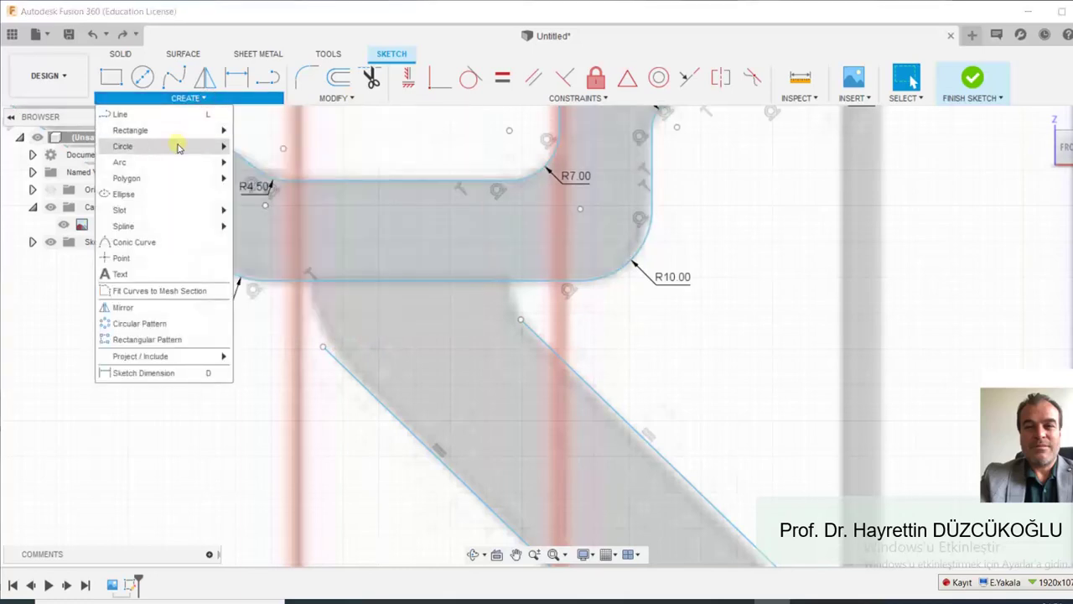
{"action": "mouse_move", "coordinate": [160, 162]}
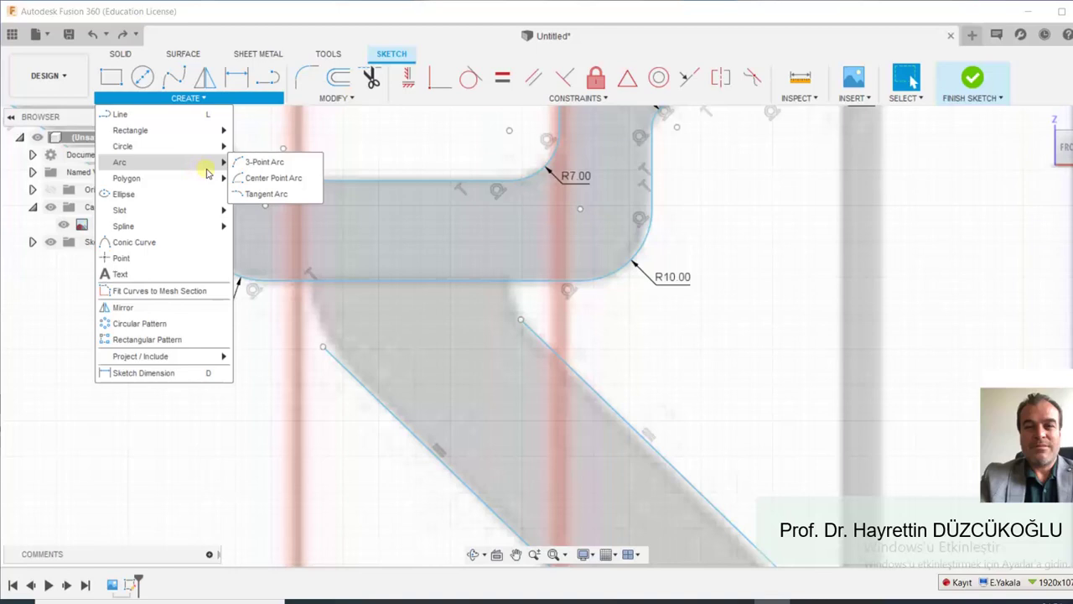
{"action": "left_click", "coordinate": [256, 162]}
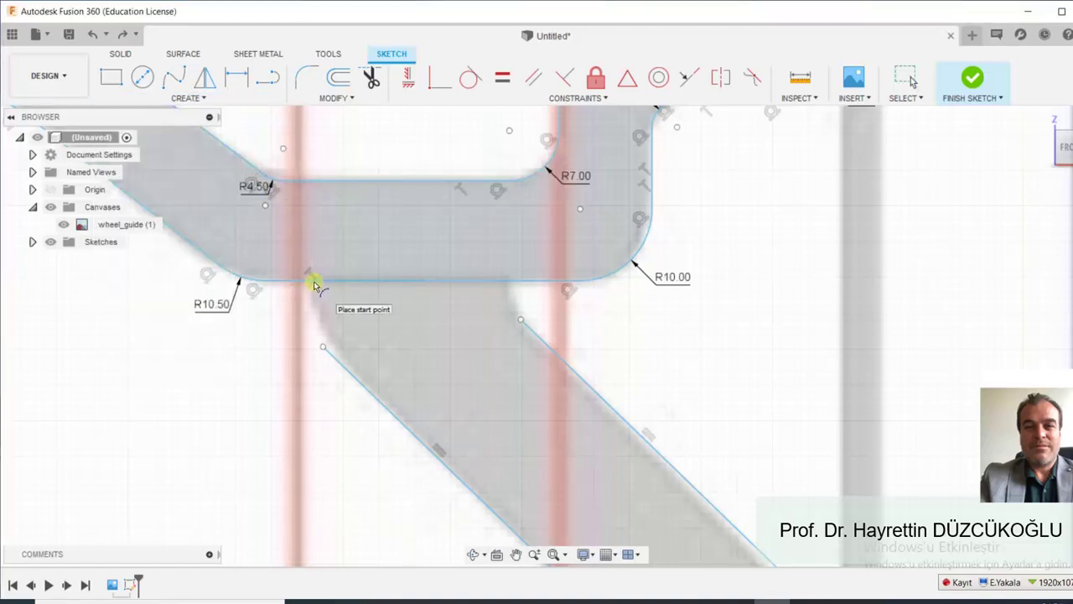
{"action": "left_click", "coordinate": [312, 280]}
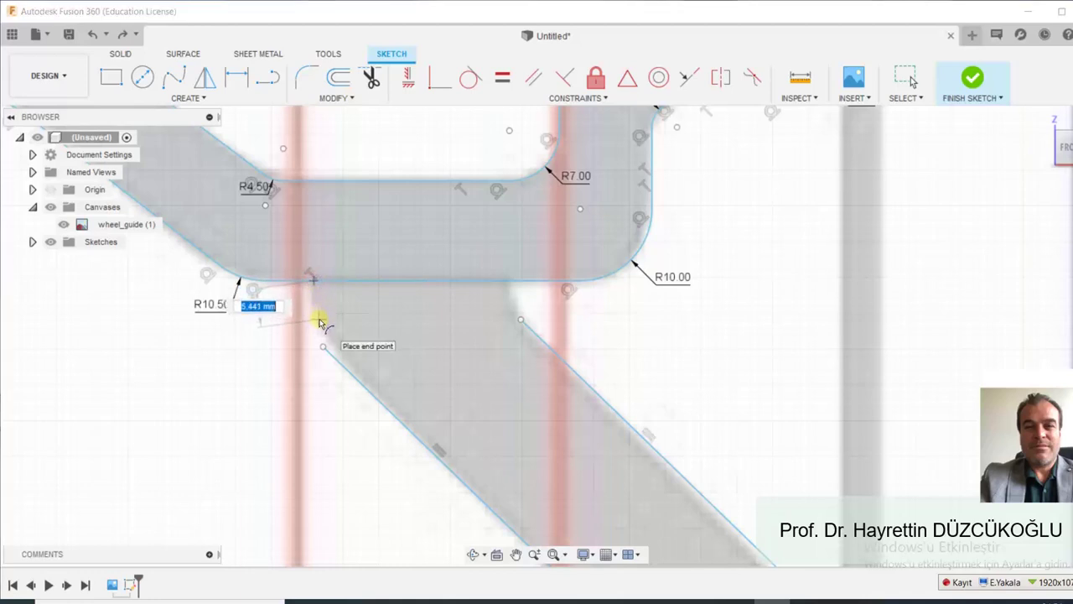
{"action": "left_click", "coordinate": [318, 319]}
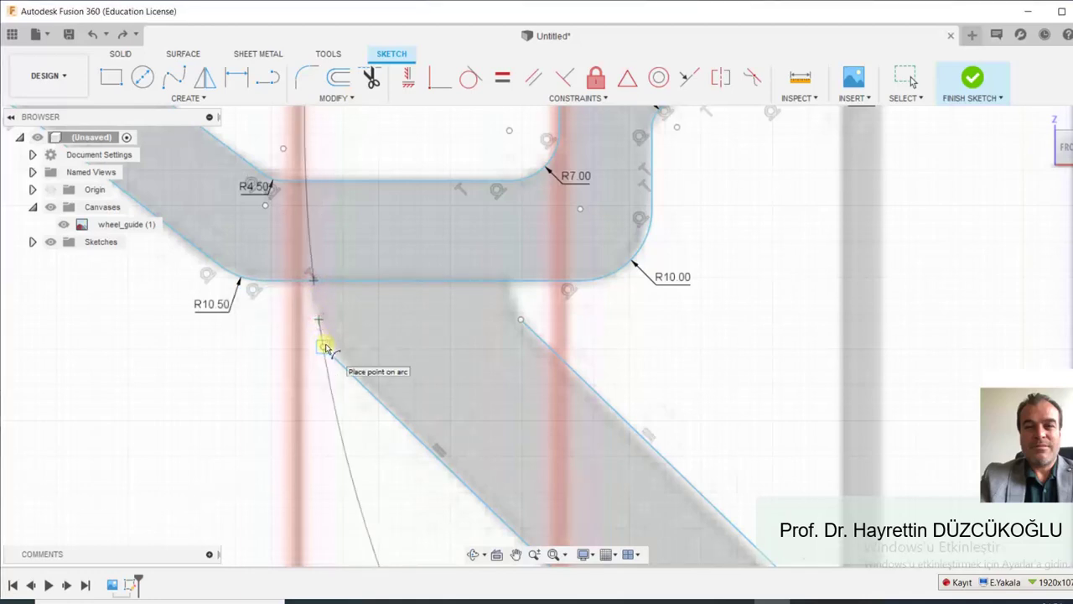
{"action": "left_click", "coordinate": [325, 344]}
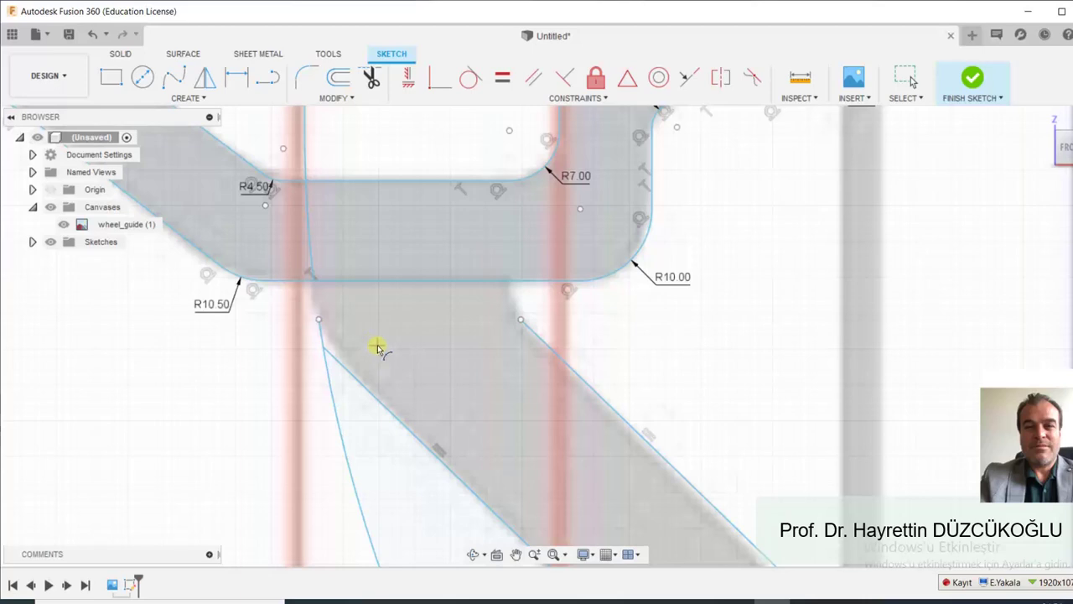
Fix the short vertical line at the bottom of the lower leg in place.
{"action": "scroll", "coordinate": [377, 346], "scroll_direction": "down", "scroll_amount": 1}
{"action": "scroll", "coordinate": [377, 346], "scroll_direction": "down", "scroll_amount": 1}
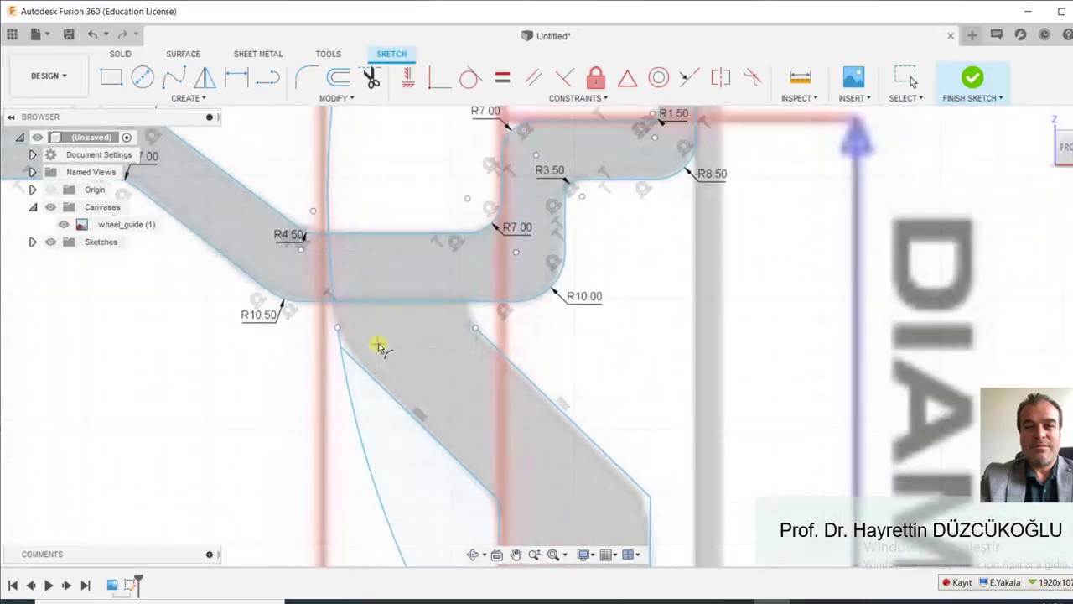
{"action": "key", "text": "Escape"}
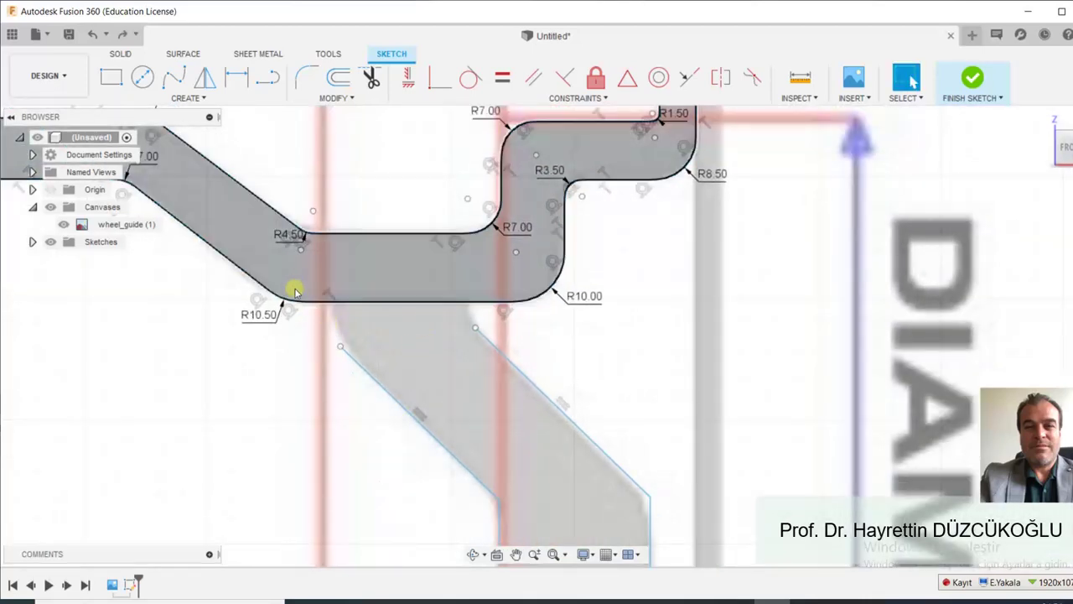
{"action": "left_click", "coordinate": [293, 278]}
{"action": "scroll", "coordinate": [374, 324], "scroll_direction": "down", "scroll_amount": 1}
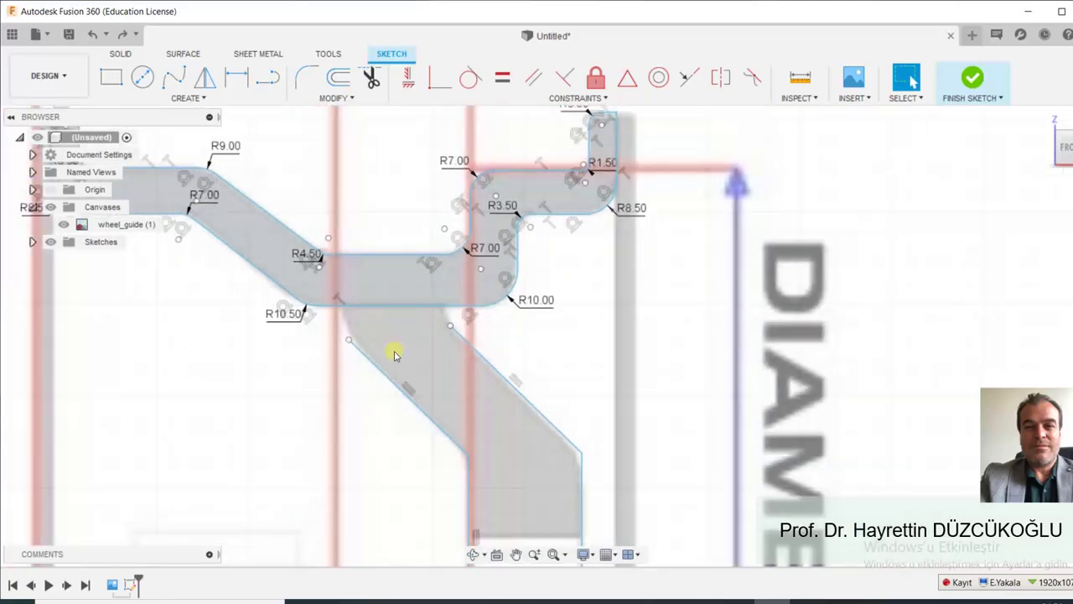
{"action": "scroll", "coordinate": [392, 358], "scroll_direction": "up", "scroll_amount": 2}
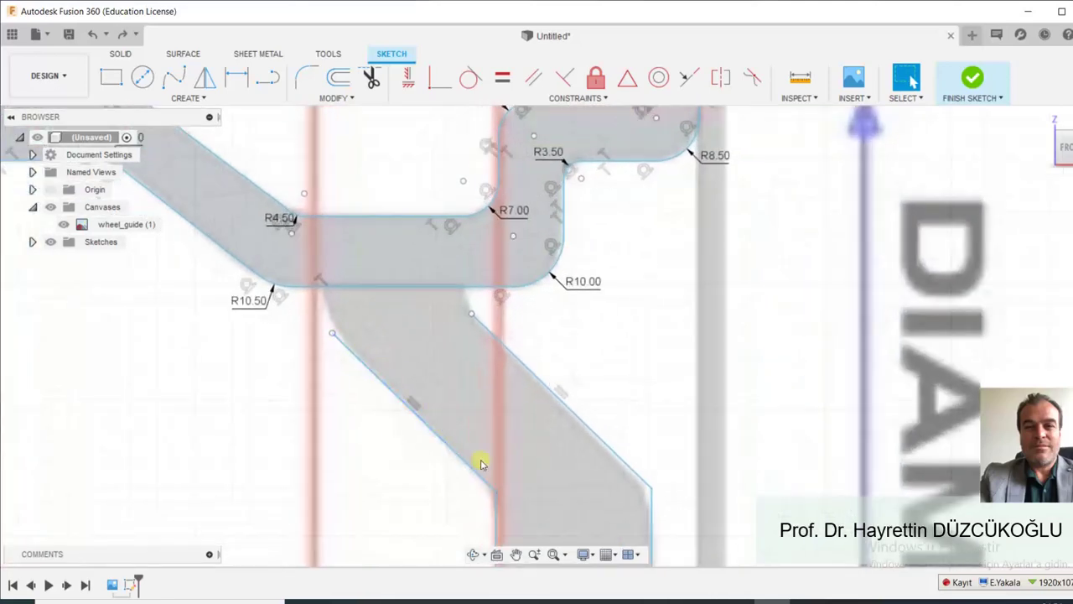
{"action": "left_click", "coordinate": [498, 503]}
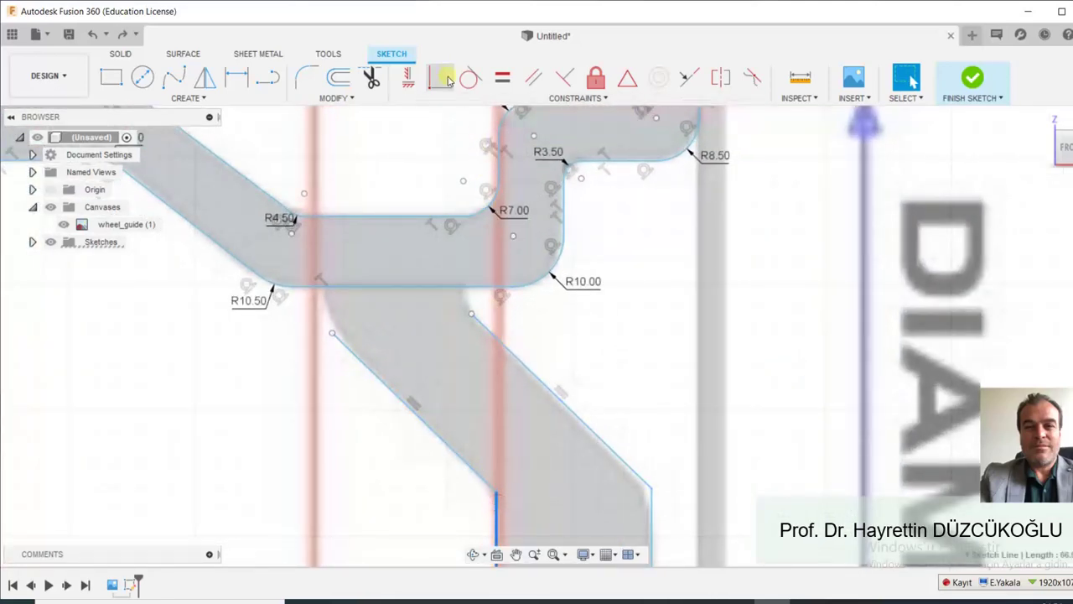
{"action": "left_click", "coordinate": [600, 85]}
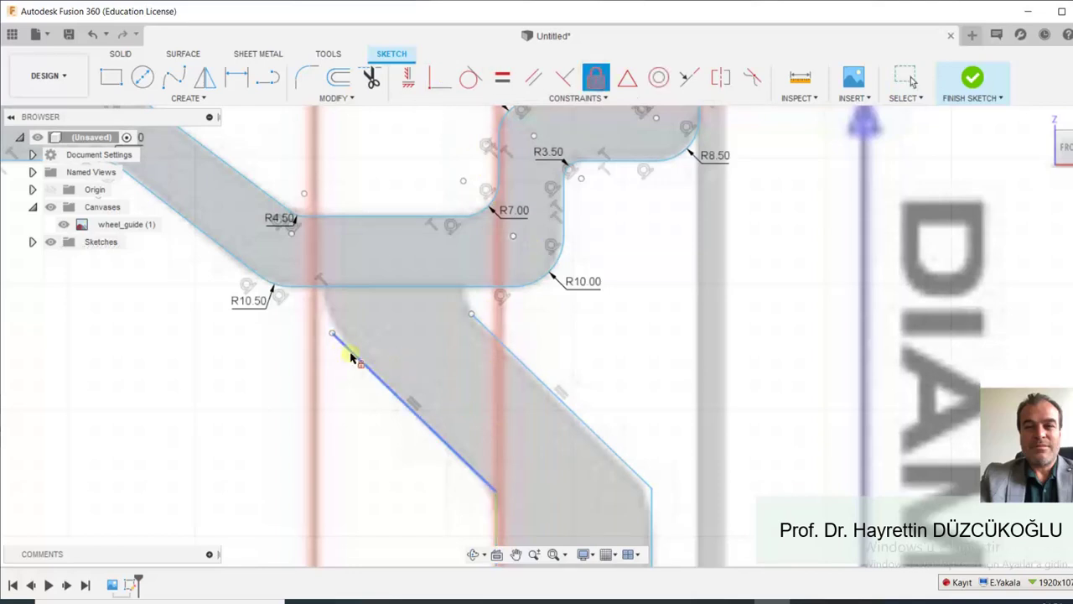
{"action": "key", "text": "Escape"}
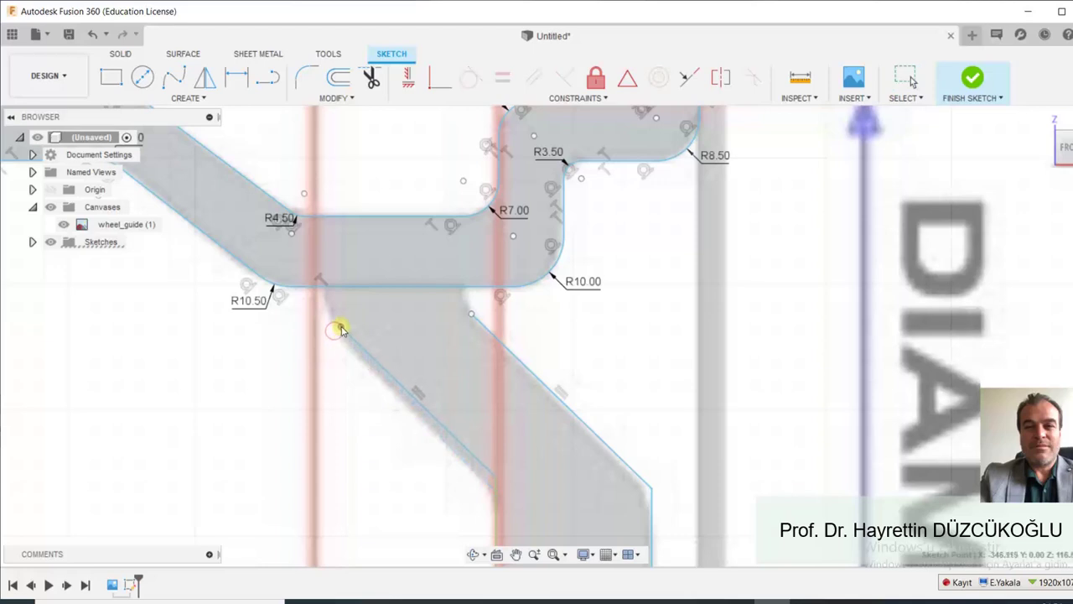
Delete the lower leg's left diagonal line.
{"action": "left_click", "coordinate": [371, 370]}
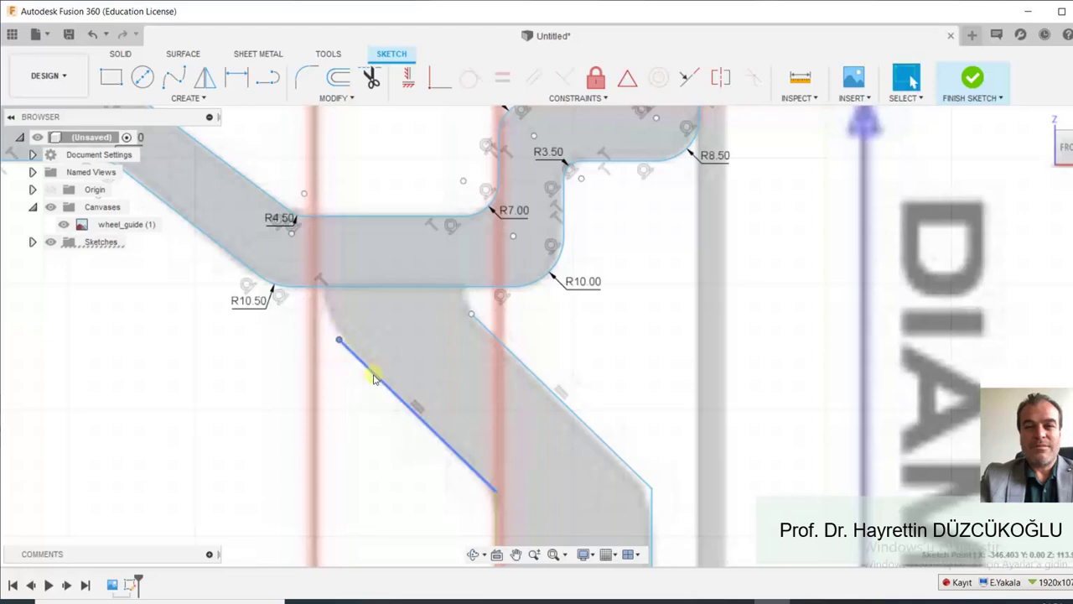
{"action": "left_click", "coordinate": [372, 375]}
{"action": "key", "text": "Delete"}
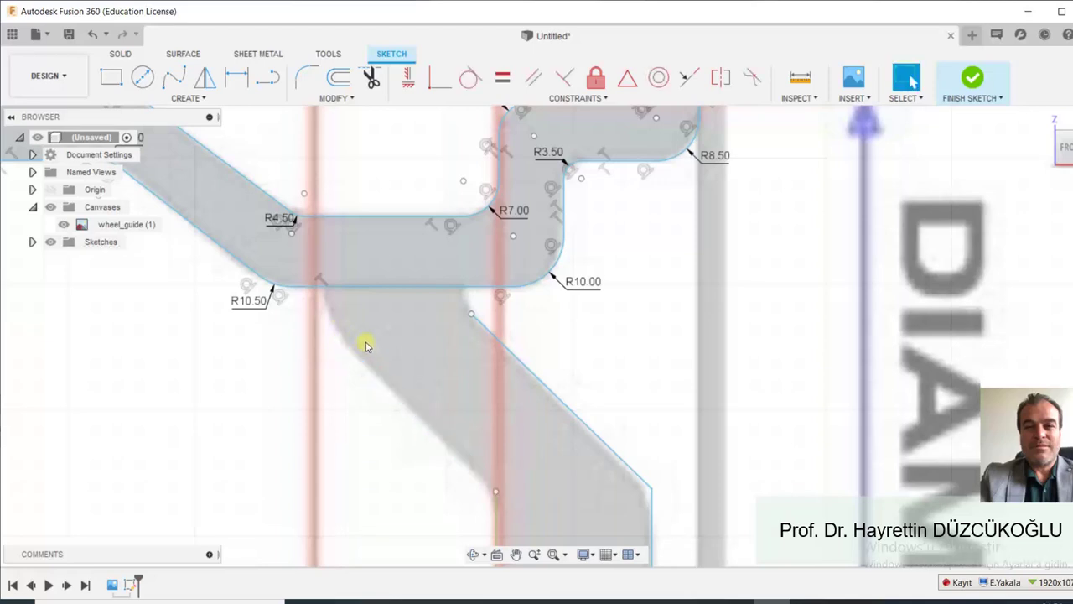
Redraw the lower leg's left edge as a line running up into the horizontal band.
{"action": "left_click", "coordinate": [268, 77]}
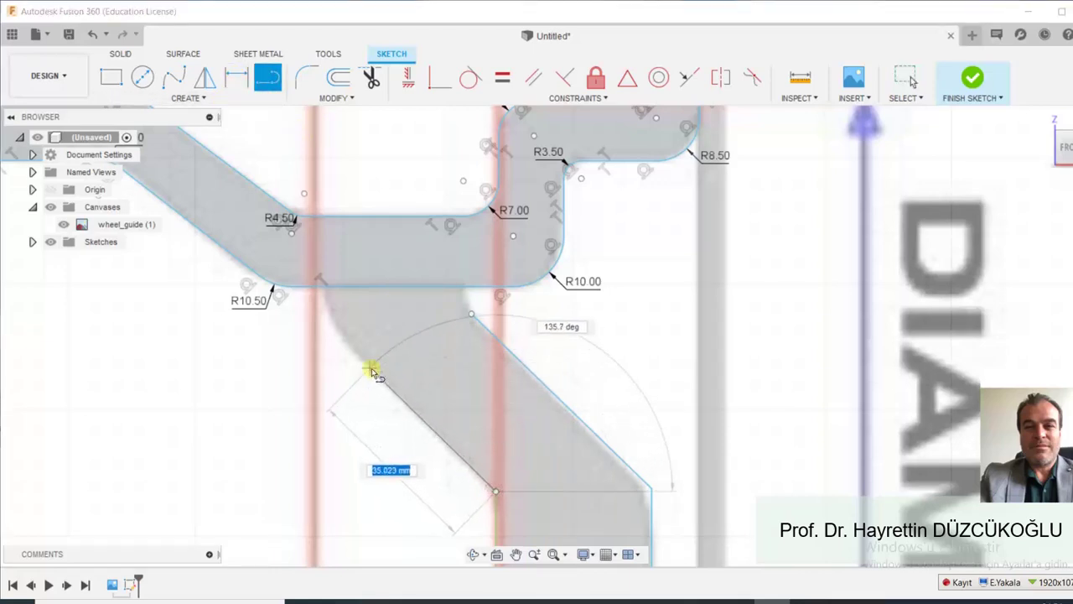
{"action": "left_click", "coordinate": [346, 339]}
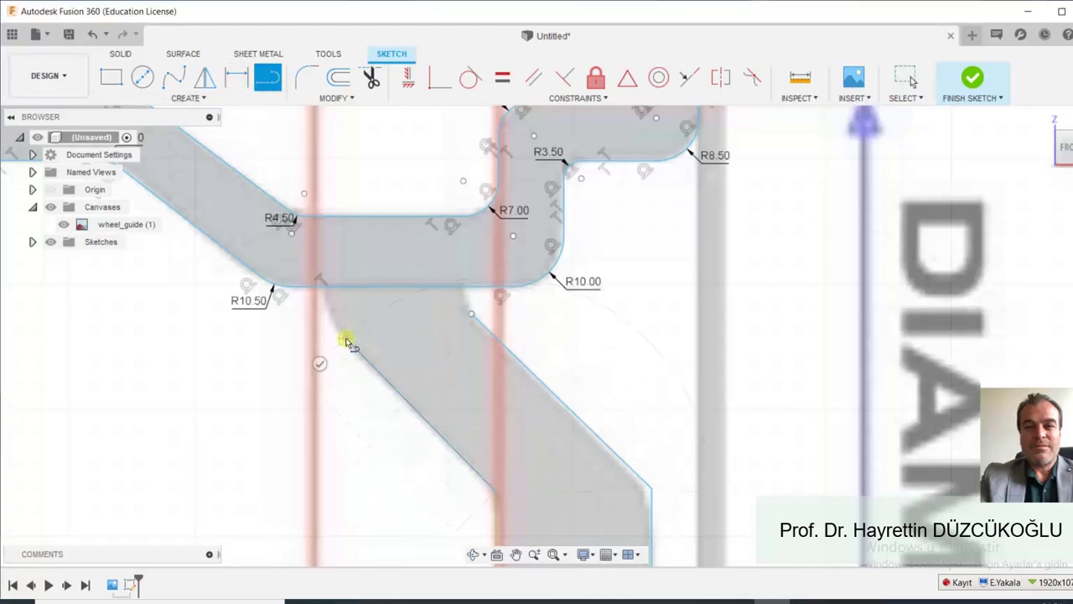
{"action": "left_click", "coordinate": [346, 340]}
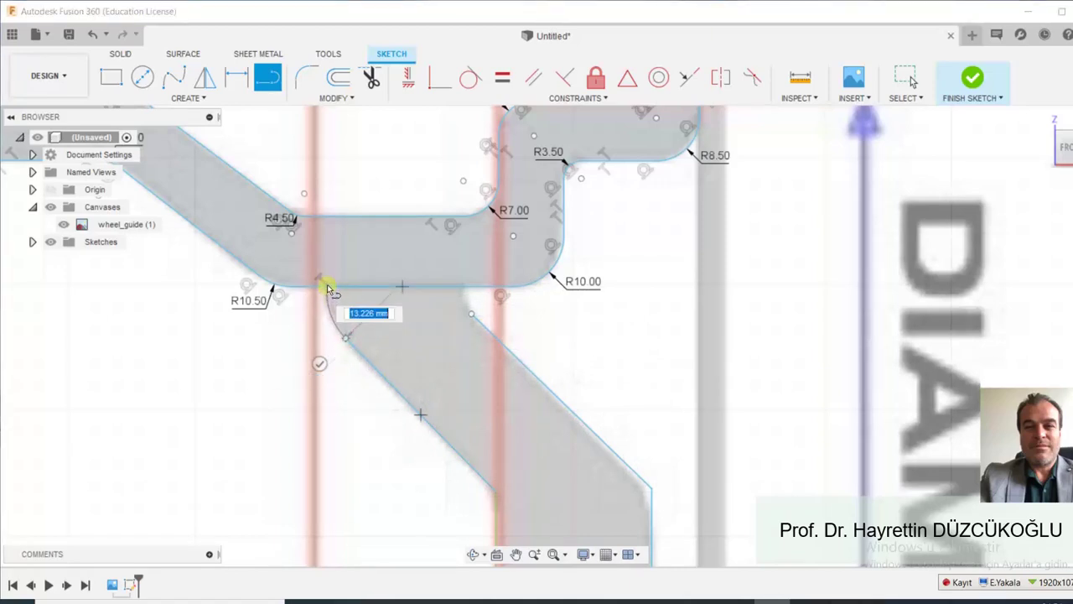
{"action": "left_click", "coordinate": [327, 287]}
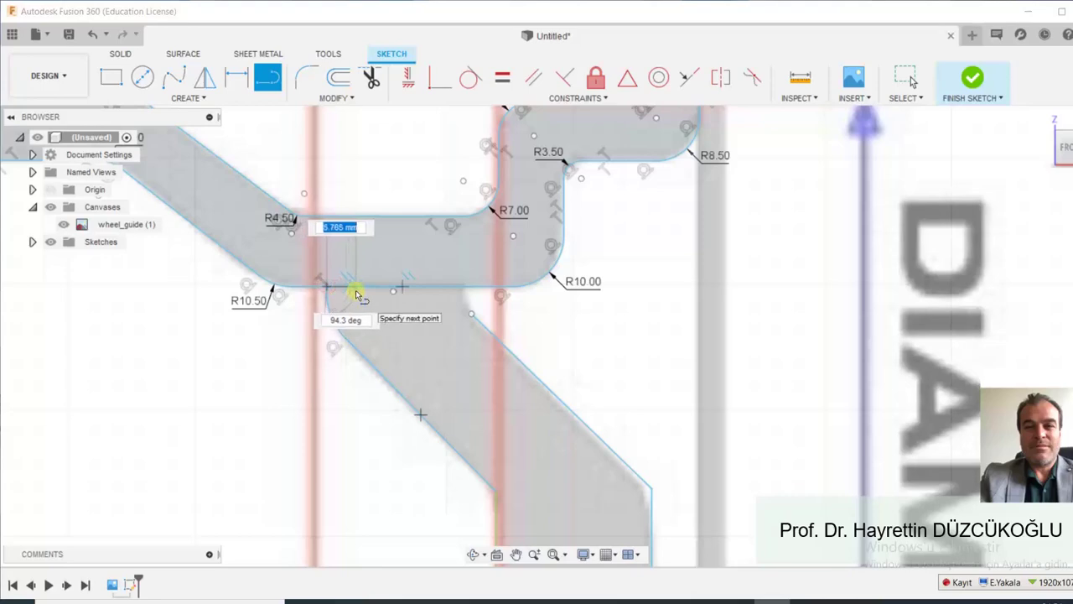
{"action": "key", "text": "Escape"}
Select the new diagonal line to check its length, then deselect it.
{"action": "scroll", "coordinate": [355, 299], "scroll_direction": "up", "scroll_amount": 1}
{"action": "scroll", "coordinate": [339, 311], "scroll_direction": "up", "scroll_amount": 1}
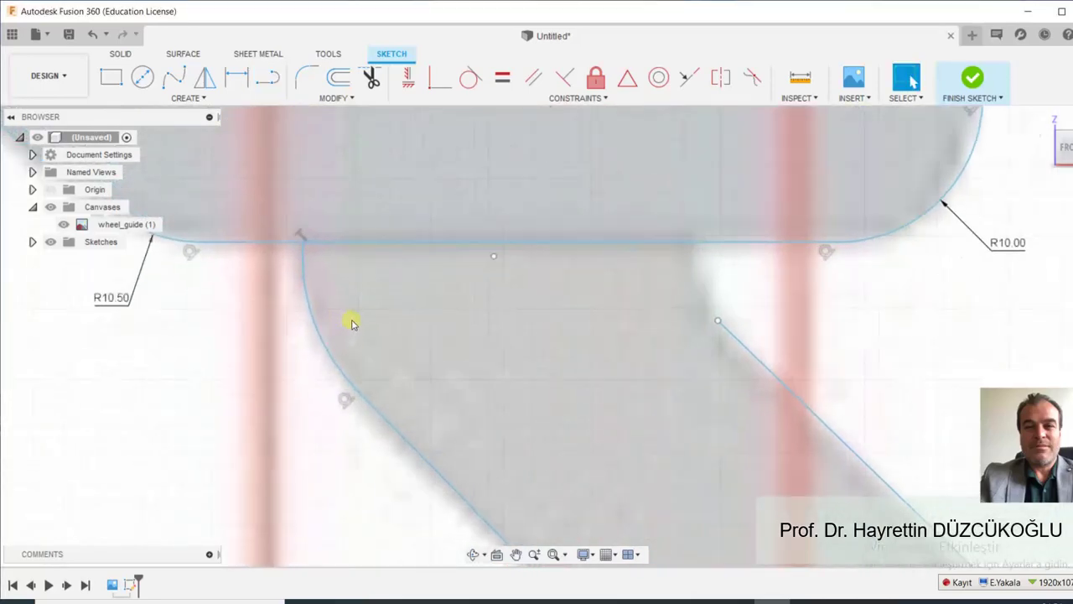
{"action": "scroll", "coordinate": [354, 319], "scroll_direction": "up", "scroll_amount": 1}
{"action": "scroll", "coordinate": [352, 319], "scroll_direction": "down", "scroll_amount": 1}
{"action": "scroll", "coordinate": [594, 335], "scroll_direction": "up", "scroll_amount": 1}
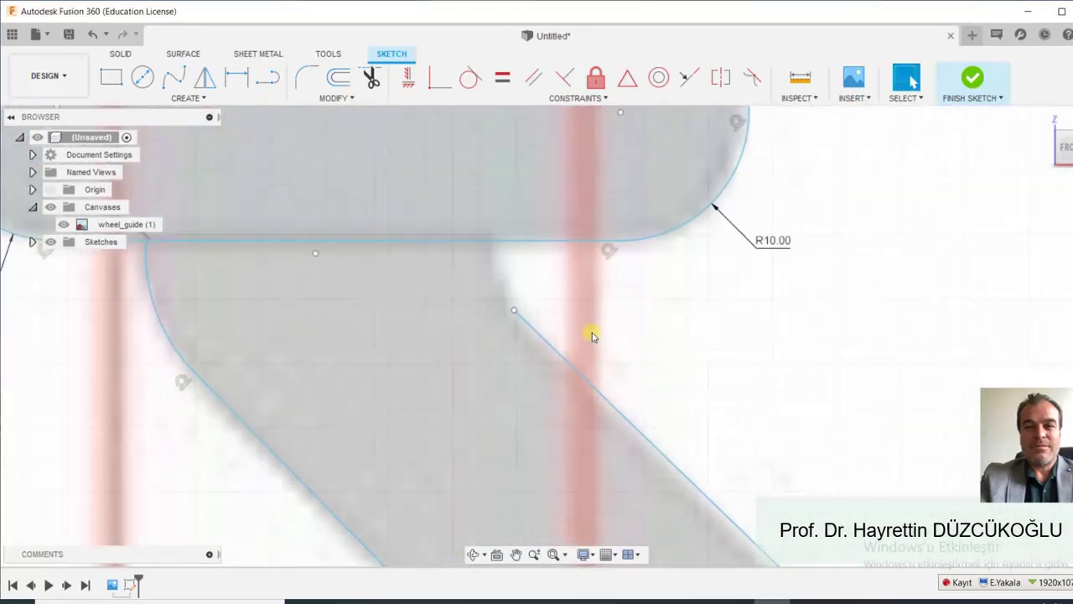
{"action": "scroll", "coordinate": [590, 336], "scroll_direction": "down", "scroll_amount": 2}
{"action": "scroll", "coordinate": [585, 340], "scroll_direction": "up", "scroll_amount": 1}
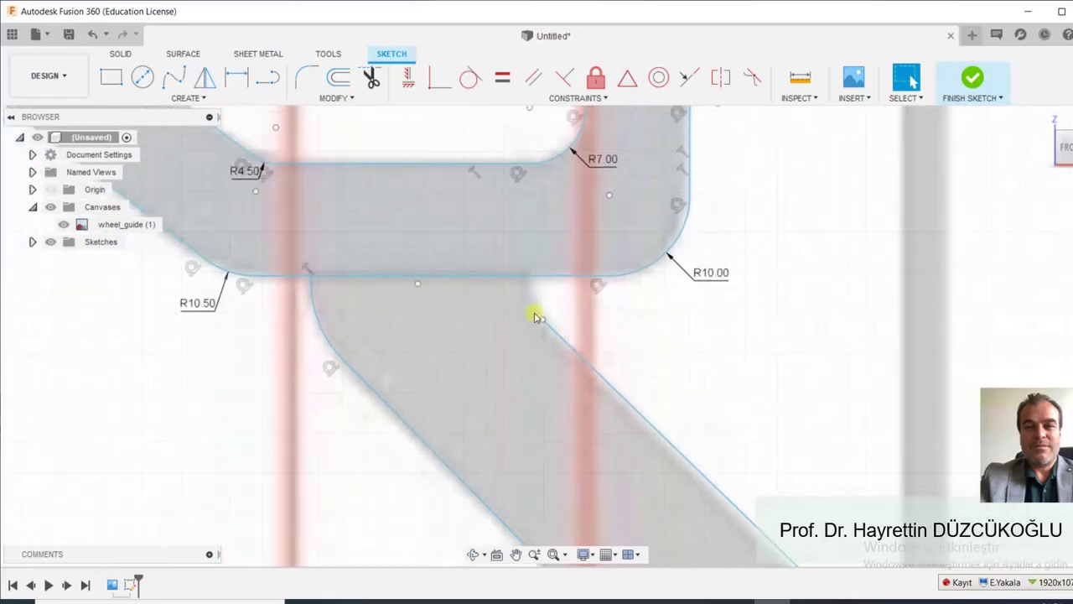
{"action": "left_click", "coordinate": [558, 336]}
{"action": "left_click", "coordinate": [683, 384]}
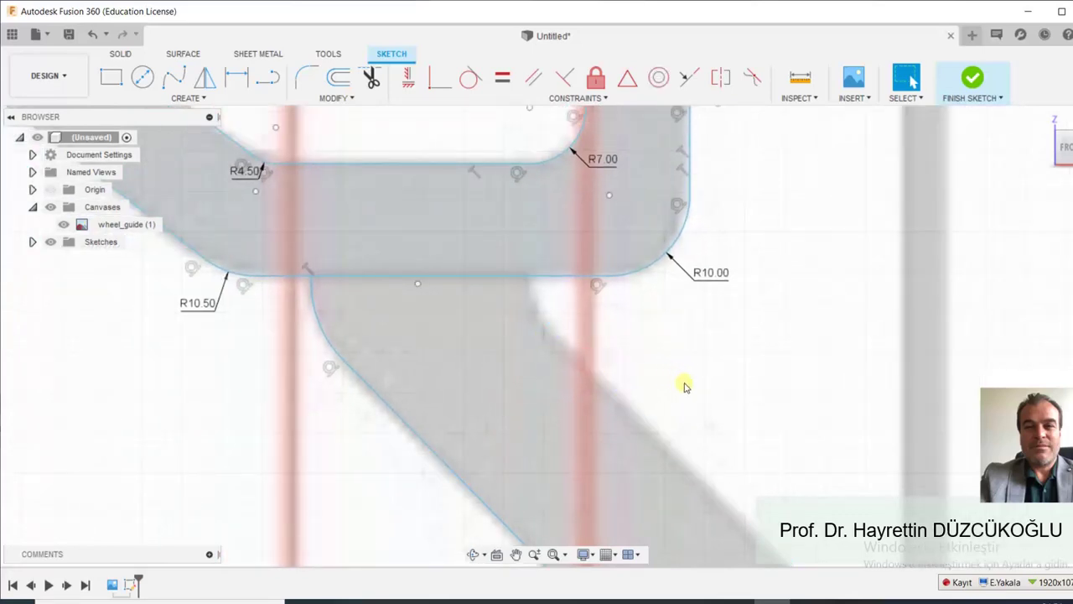
{"action": "scroll", "coordinate": [706, 390], "scroll_direction": "down", "scroll_amount": 2}
{"action": "scroll", "coordinate": [770, 462], "scroll_direction": "down", "scroll_amount": 1}
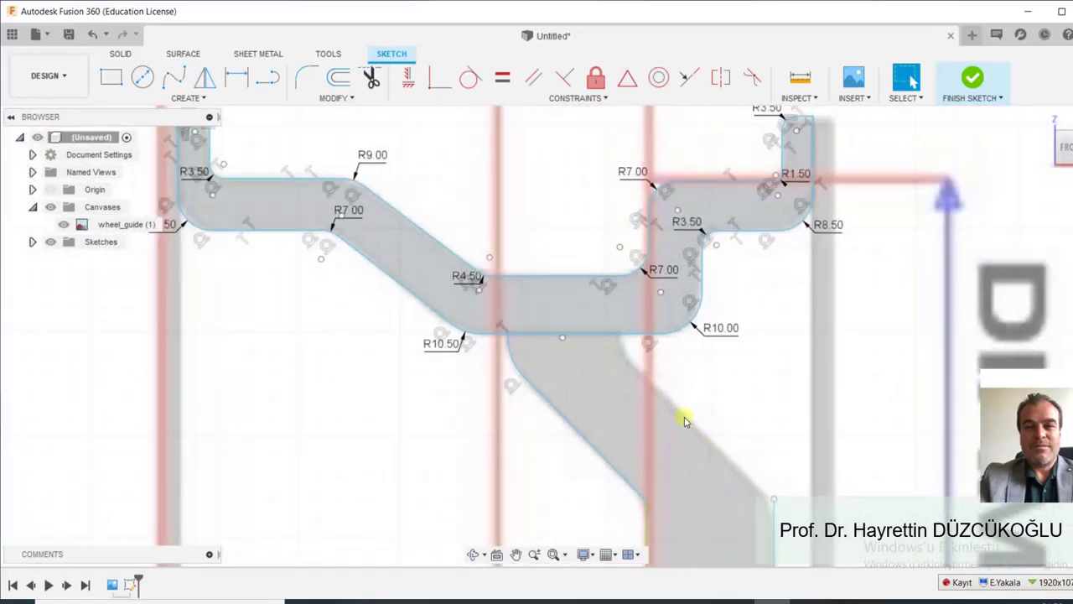
Draw a trial arc from the lower leg's endpoint, then delete it.
{"action": "key", "text": "o"}
{"action": "left_click", "coordinate": [774, 502]}
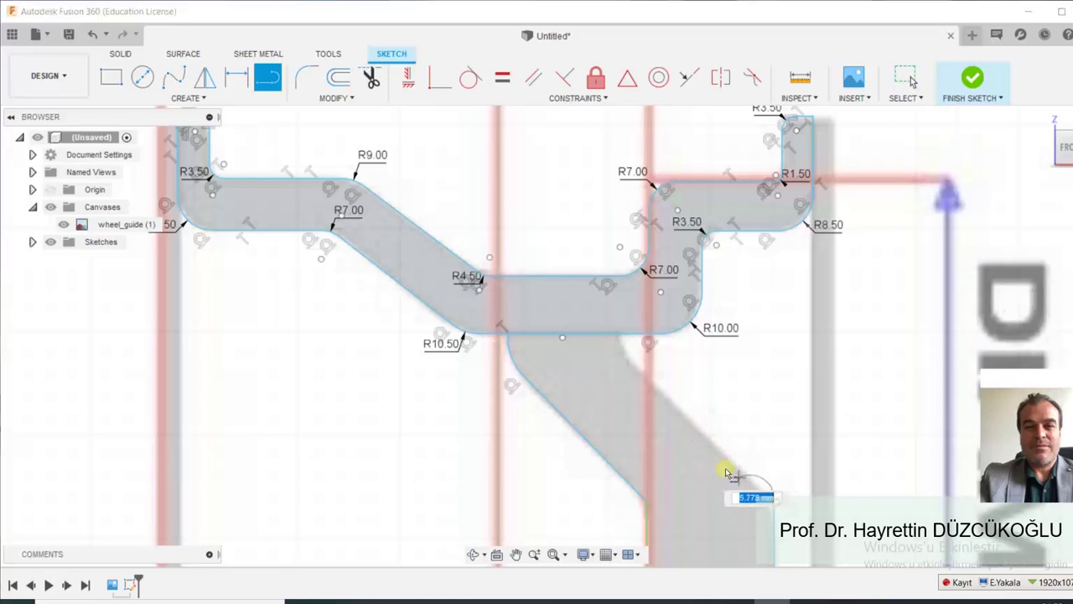
{"action": "left_click", "coordinate": [712, 449]}
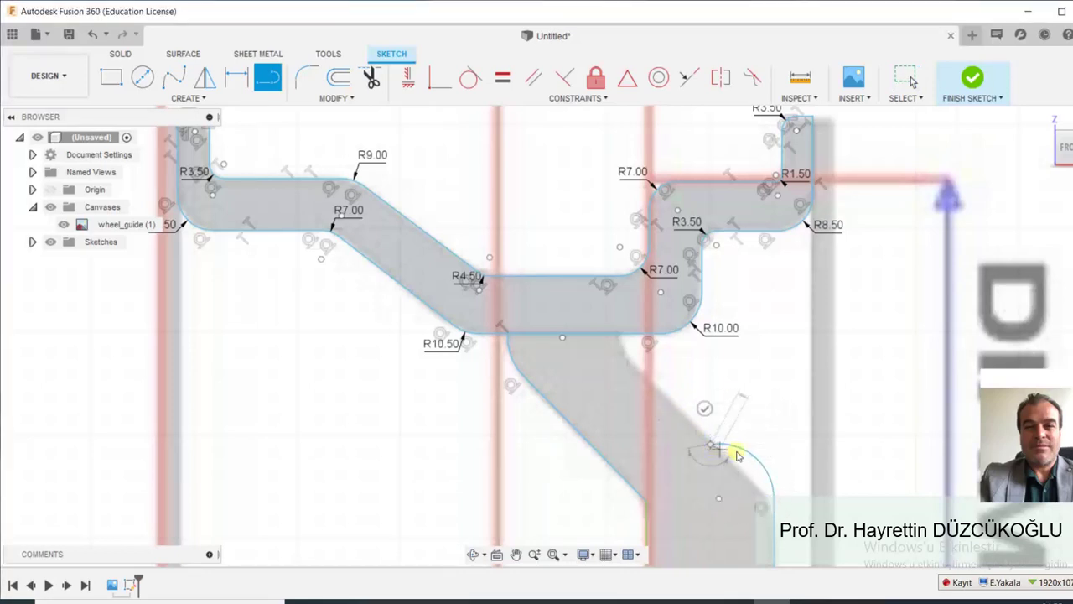
{"action": "key", "text": "Escape"}
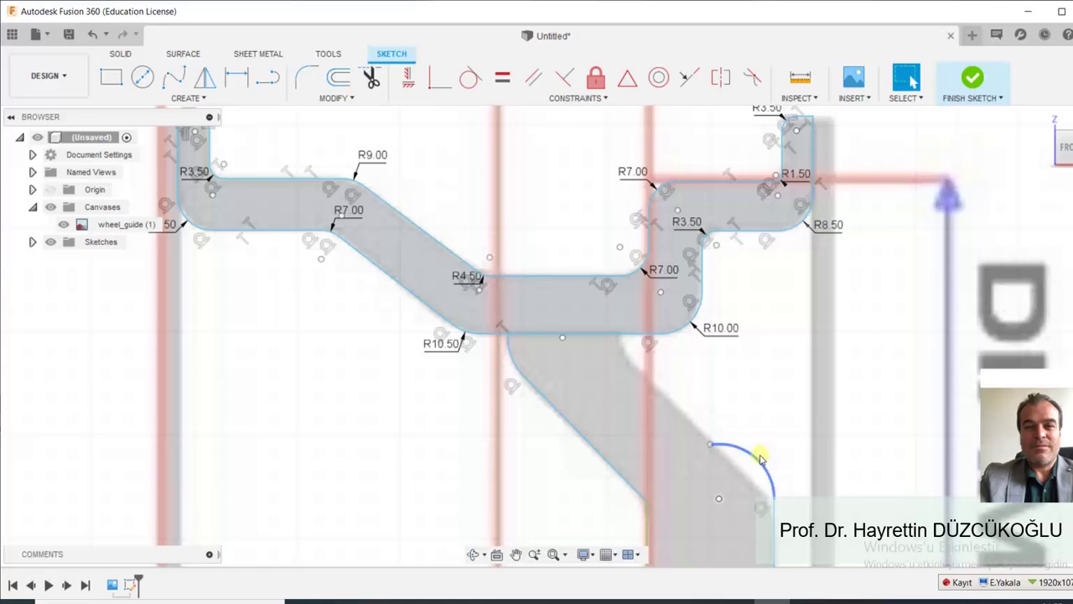
{"action": "left_click", "coordinate": [758, 459]}
{"action": "key", "text": "Delete"}
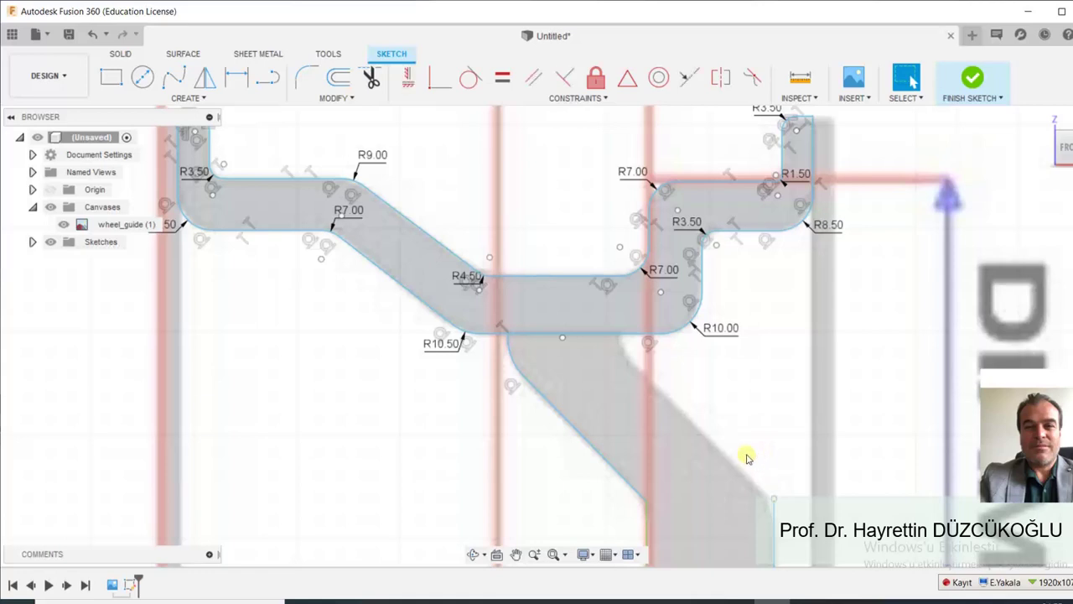
Draw a 3-point arc from the right leg's endpoint curving up below the band.
{"action": "key", "text": "Return"}
{"action": "left_click", "coordinate": [773, 501]}
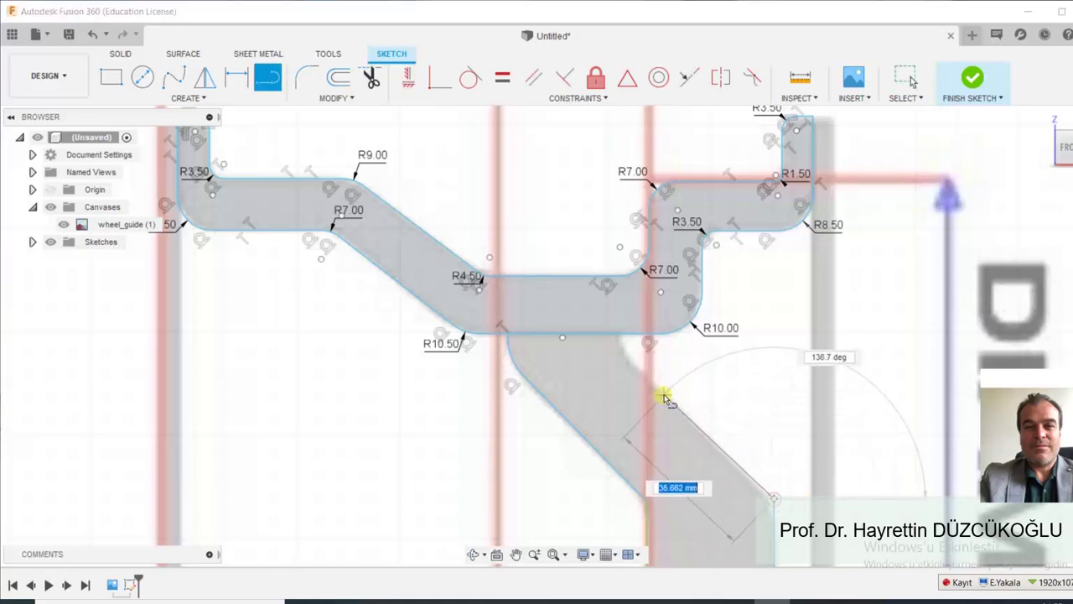
{"action": "left_click", "coordinate": [634, 365]}
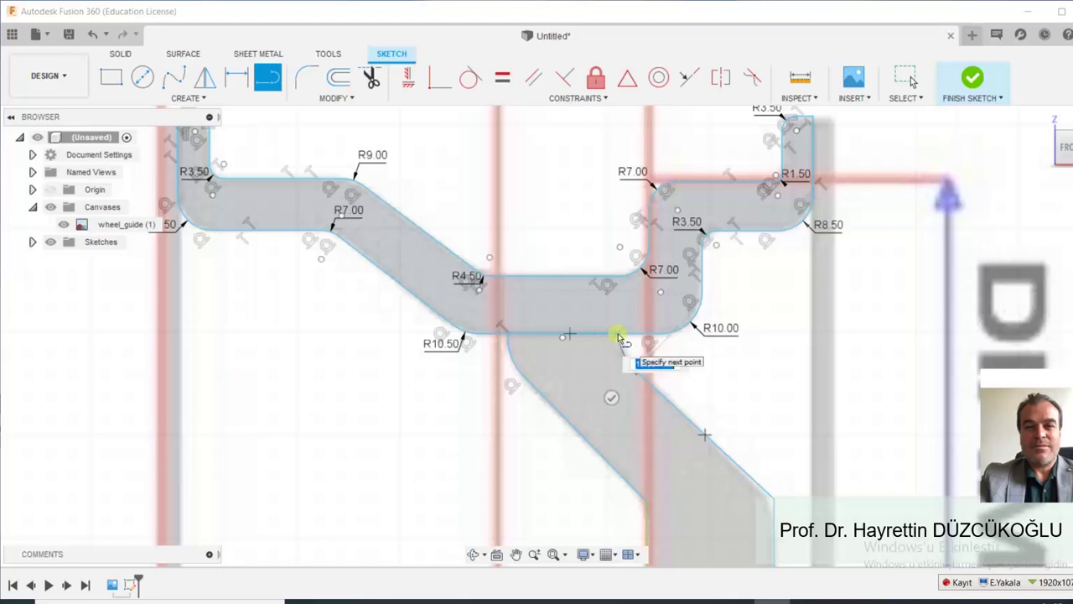
{"action": "left_click", "coordinate": [619, 335]}
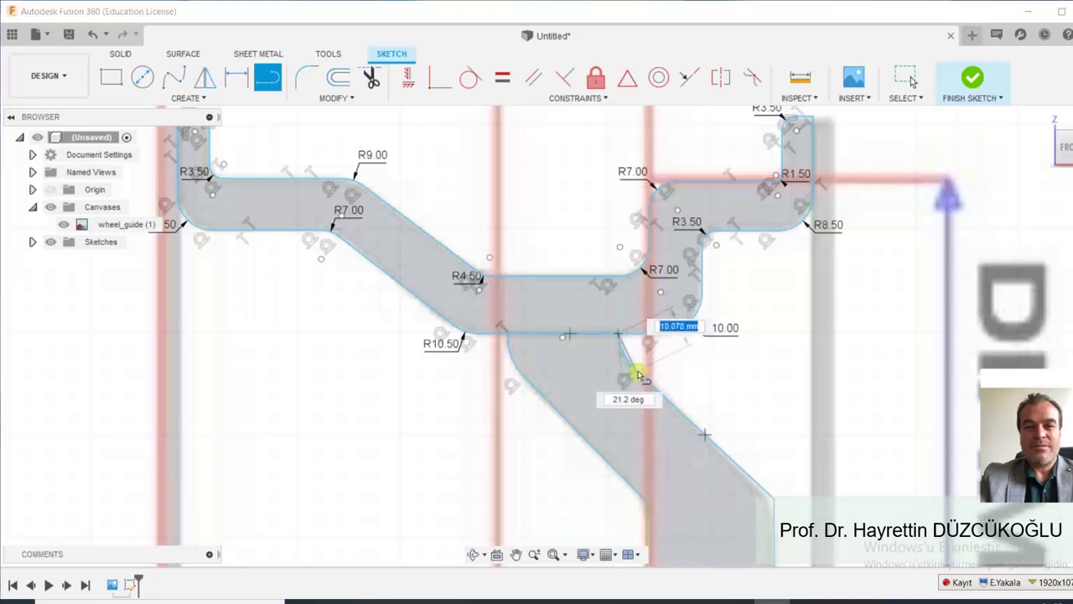
{"action": "key", "text": "Escape"}
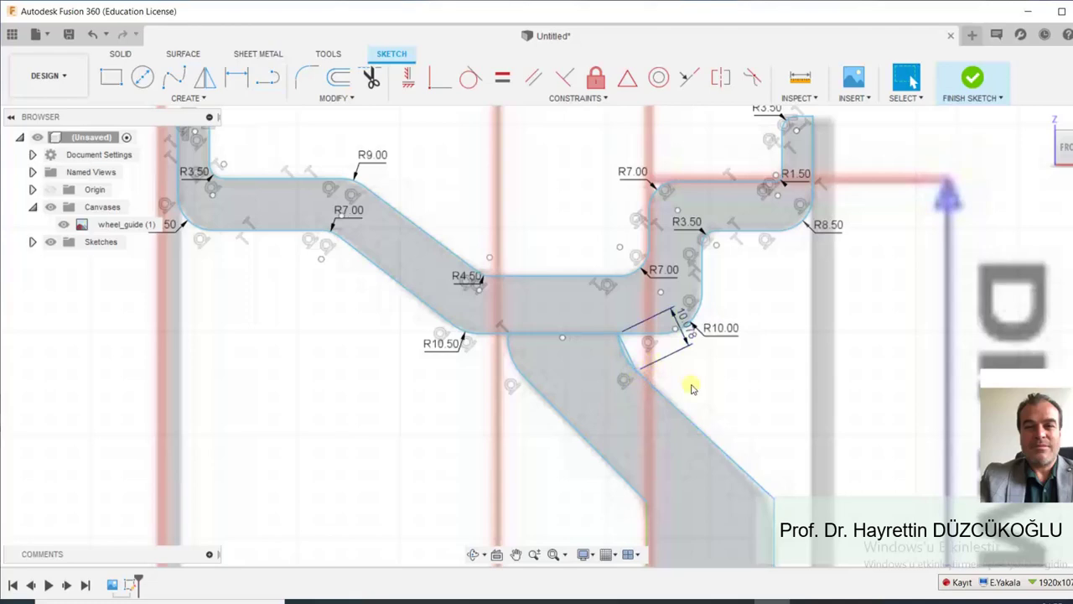
Delete the stray 10.078 mm line.
{"action": "scroll", "coordinate": [624, 353], "scroll_direction": "up", "scroll_amount": 3}
{"action": "scroll", "coordinate": [624, 353], "scroll_direction": "up", "scroll_amount": 3}
{"action": "scroll", "coordinate": [624, 360], "scroll_direction": "up", "scroll_amount": 2}
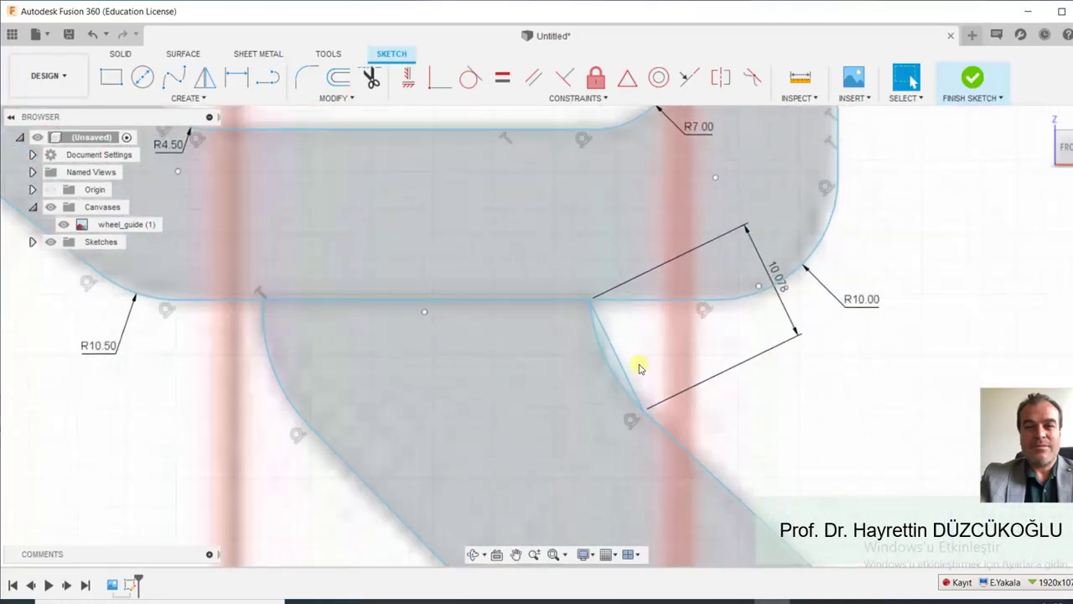
{"action": "left_click", "coordinate": [624, 369]}
{"action": "key", "text": "Delete"}
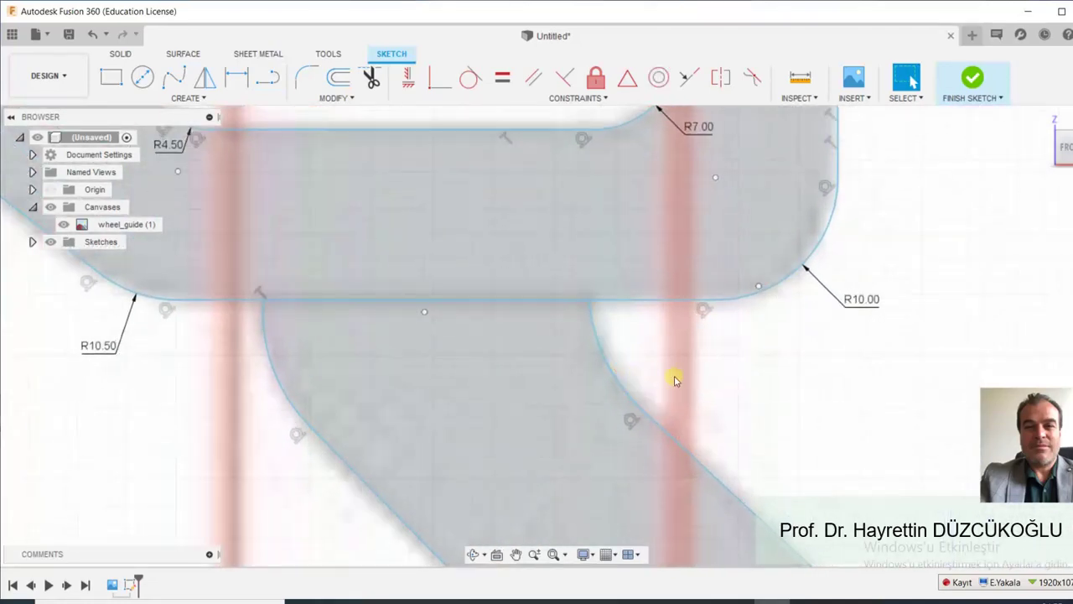
{"action": "scroll", "coordinate": [586, 299], "scroll_direction": "up", "scroll_amount": 3}
{"action": "scroll", "coordinate": [591, 306], "scroll_direction": "up", "scroll_amount": 3}
{"action": "scroll", "coordinate": [598, 301], "scroll_direction": "up", "scroll_amount": 2}
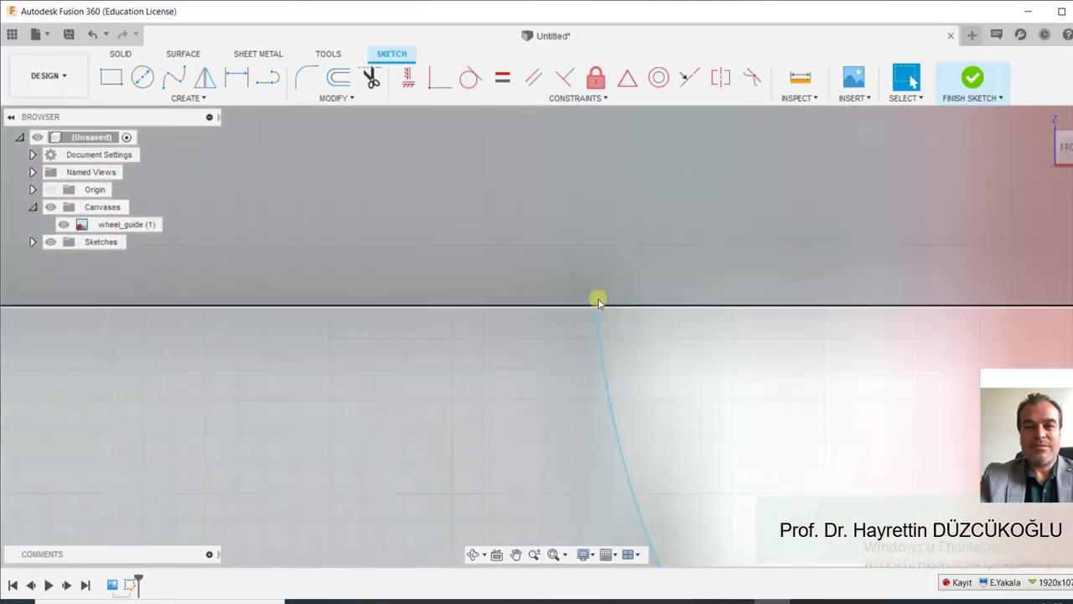
{"action": "scroll", "coordinate": [598, 310], "scroll_direction": "up", "scroll_amount": 2}
{"action": "scroll", "coordinate": [599, 326], "scroll_direction": "up", "scroll_amount": 1}
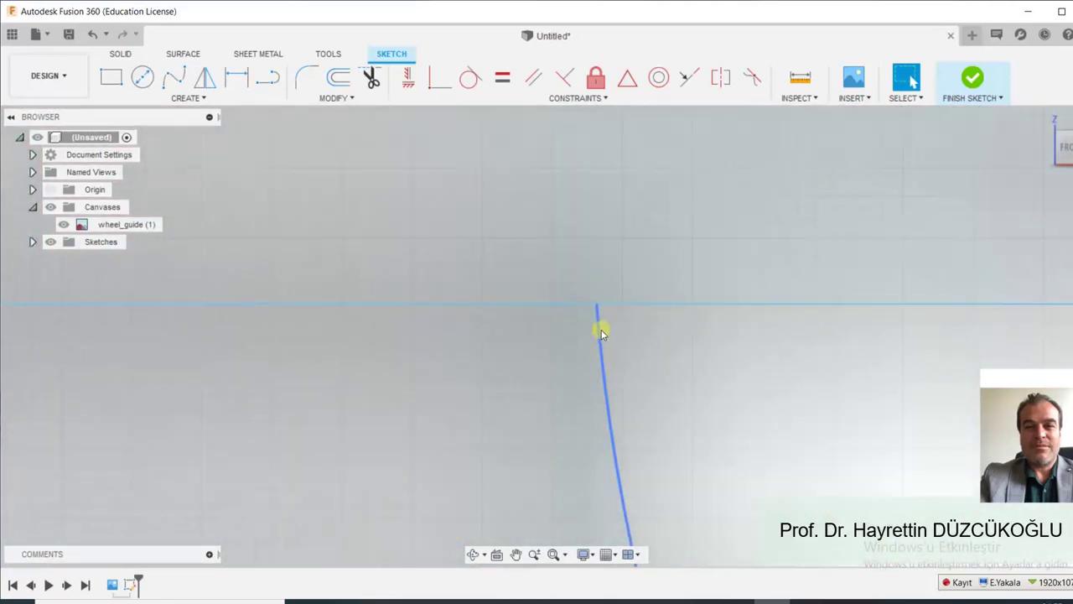
{"action": "scroll", "coordinate": [601, 333], "scroll_direction": "down", "scroll_amount": 2}
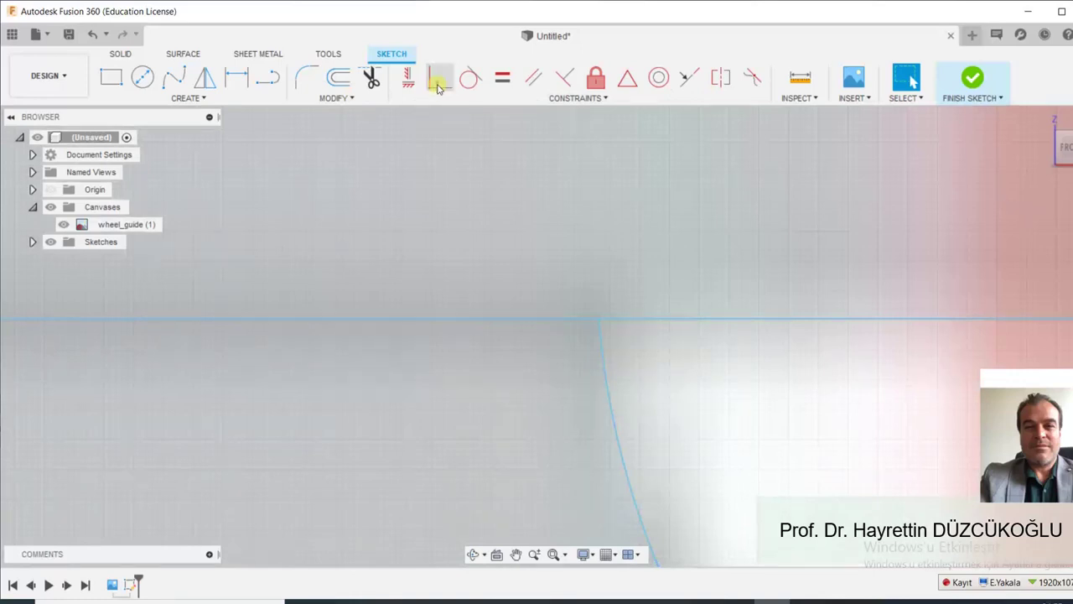
{"action": "left_click", "coordinate": [440, 77]}
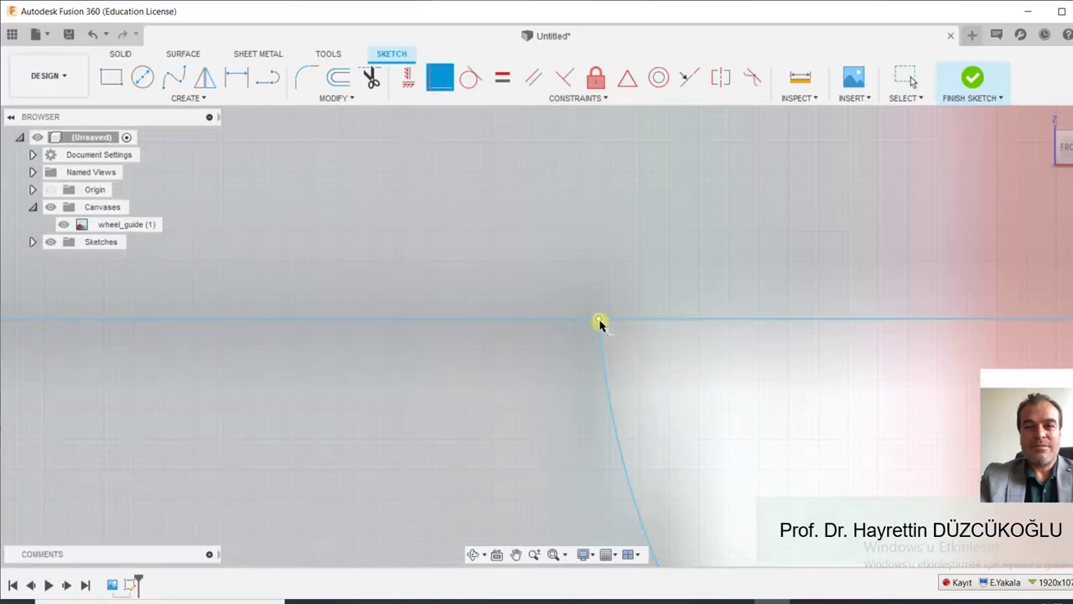
{"action": "left_click", "coordinate": [603, 320]}
{"action": "left_click", "coordinate": [616, 325]}
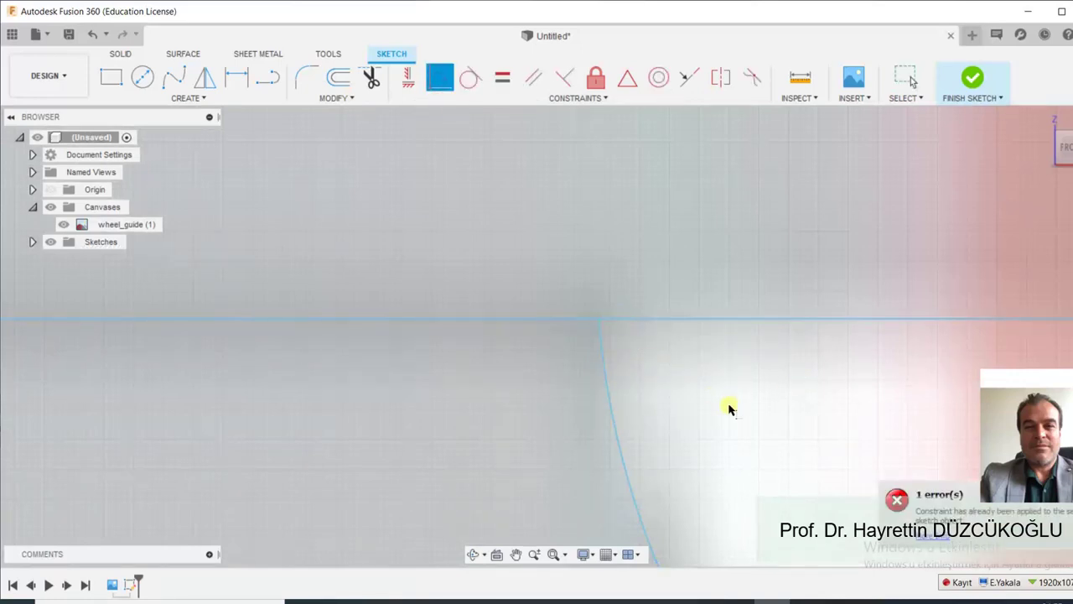
{"action": "key", "text": "Escape"}
{"action": "scroll", "coordinate": [726, 419], "scroll_direction": "down", "scroll_amount": 3}
{"action": "scroll", "coordinate": [721, 432], "scroll_direction": "down", "scroll_amount": 3}
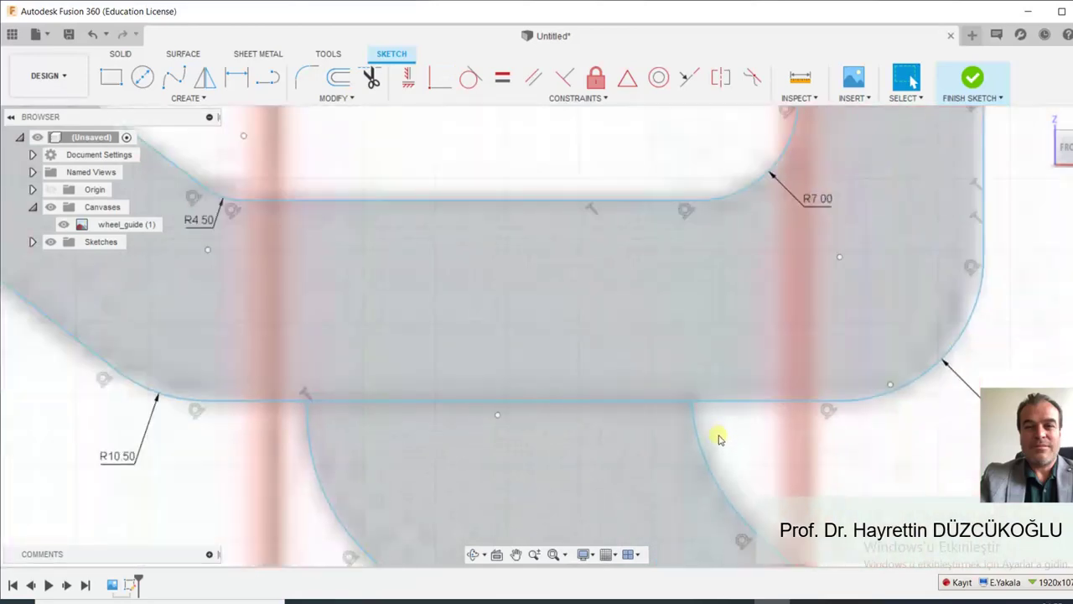
{"action": "scroll", "coordinate": [719, 438], "scroll_direction": "down", "scroll_amount": 3}
{"action": "scroll", "coordinate": [725, 445], "scroll_direction": "down", "scroll_amount": 3}
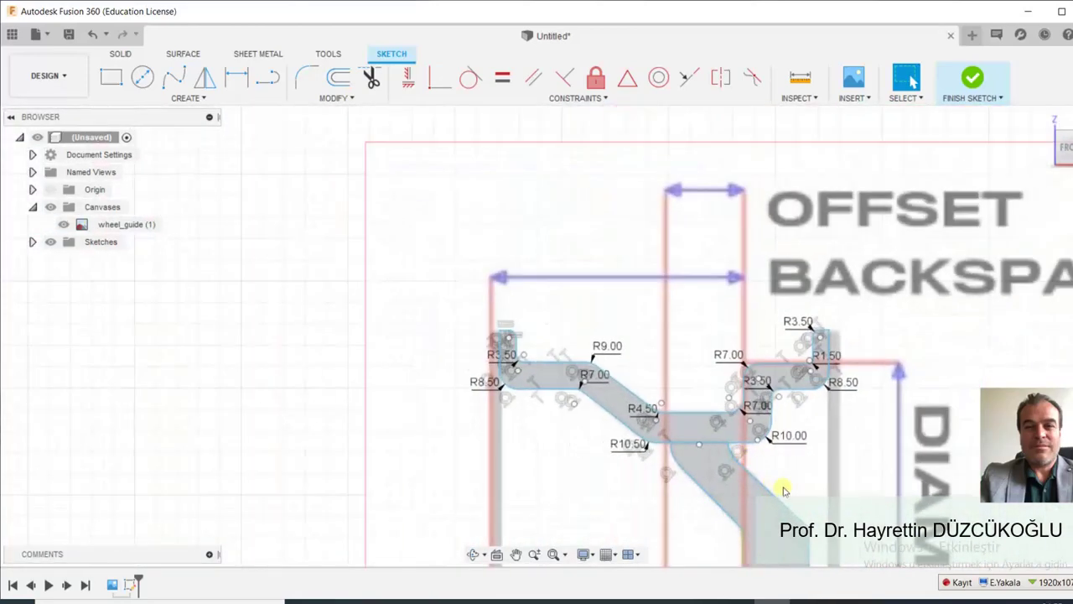
{"action": "scroll", "coordinate": [721, 427], "scroll_direction": "up", "scroll_amount": 2}
{"action": "scroll", "coordinate": [642, 313], "scroll_direction": "up", "scroll_amount": 3}
{"action": "scroll", "coordinate": [628, 354], "scroll_direction": "up", "scroll_amount": 3}
{"action": "scroll", "coordinate": [633, 394], "scroll_direction": "up", "scroll_amount": 2}
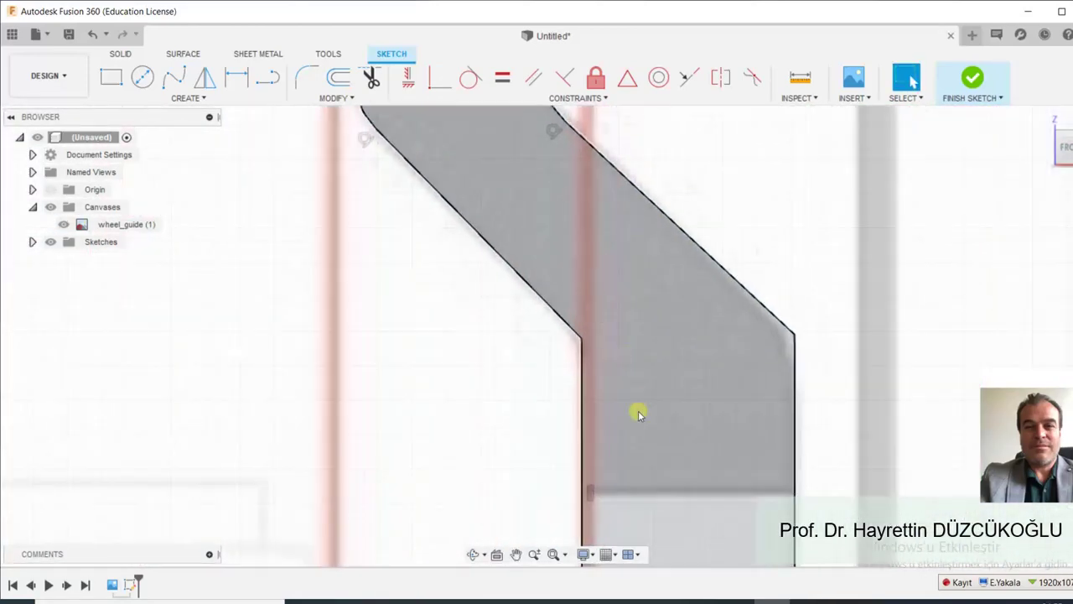
{"action": "left_click", "coordinate": [608, 405]}
{"action": "left_click", "coordinate": [304, 77]}
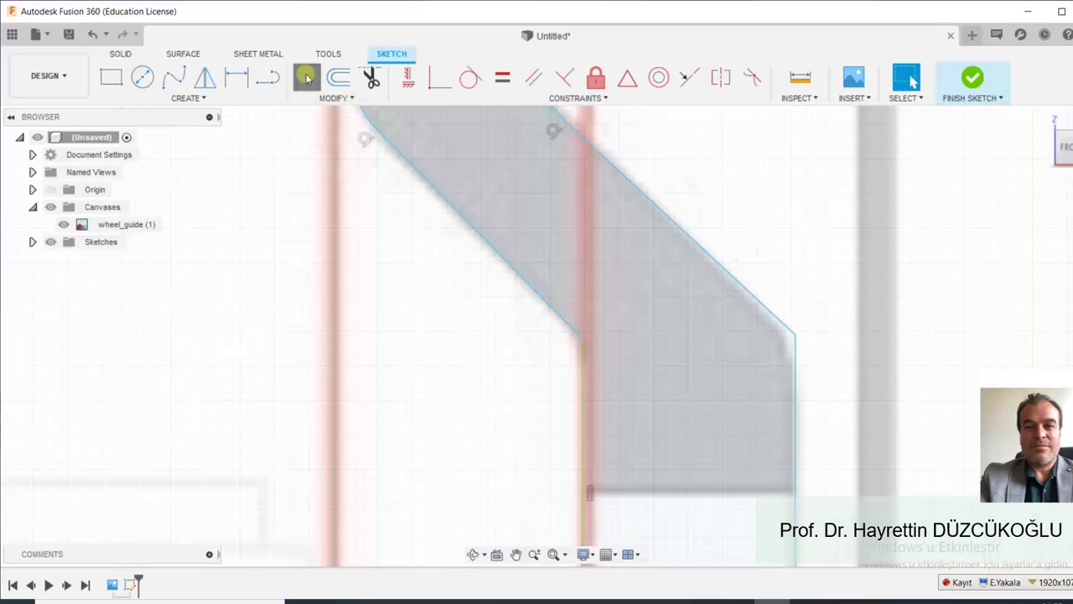
{"action": "left_click", "coordinate": [574, 328]}
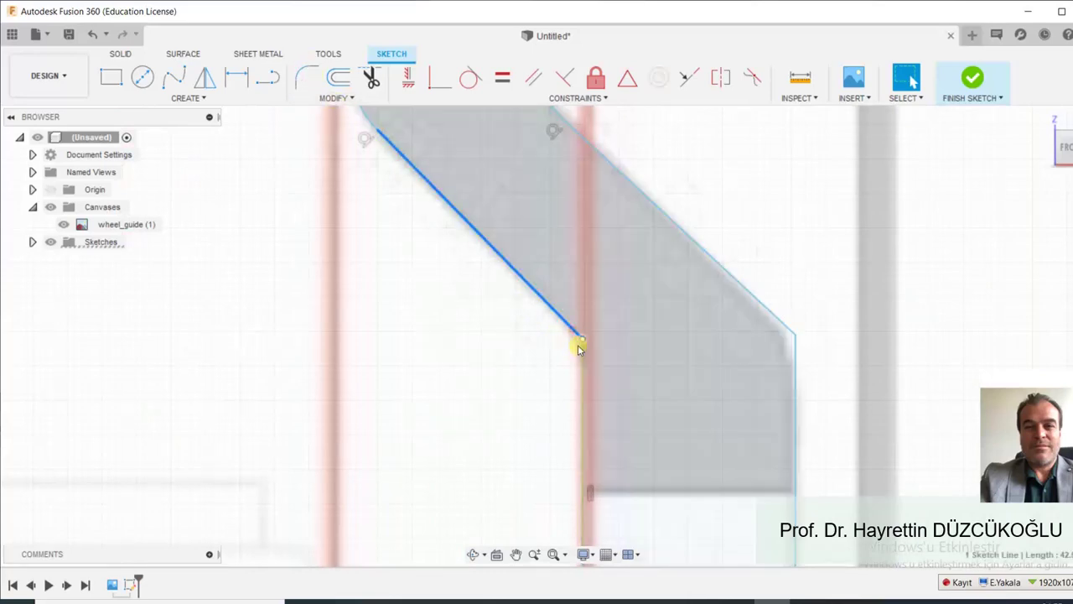
{"action": "left_click", "coordinate": [581, 355]}
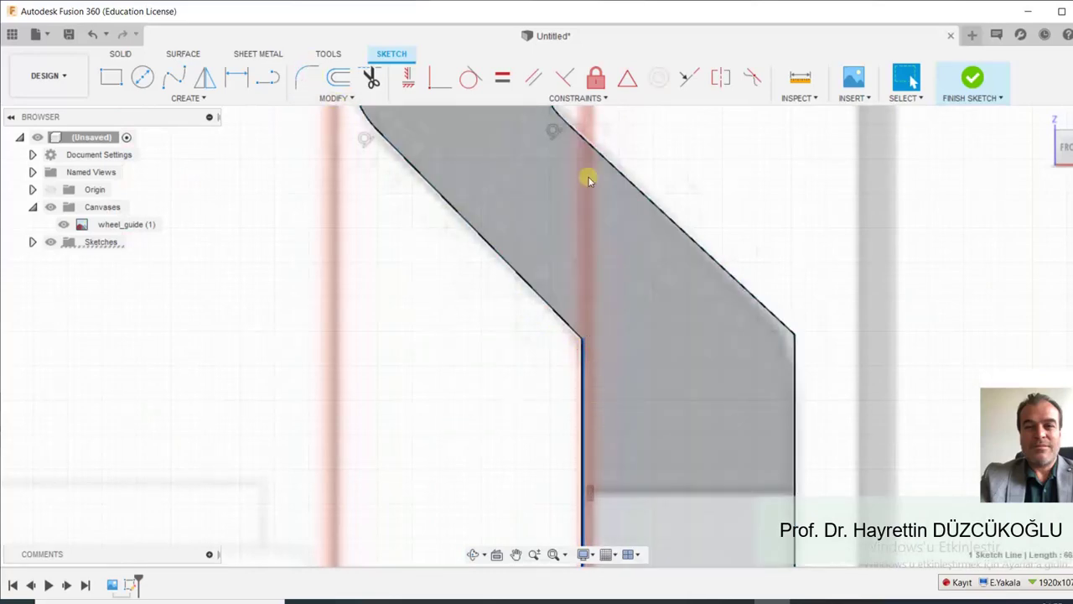
{"action": "left_click", "coordinate": [595, 77]}
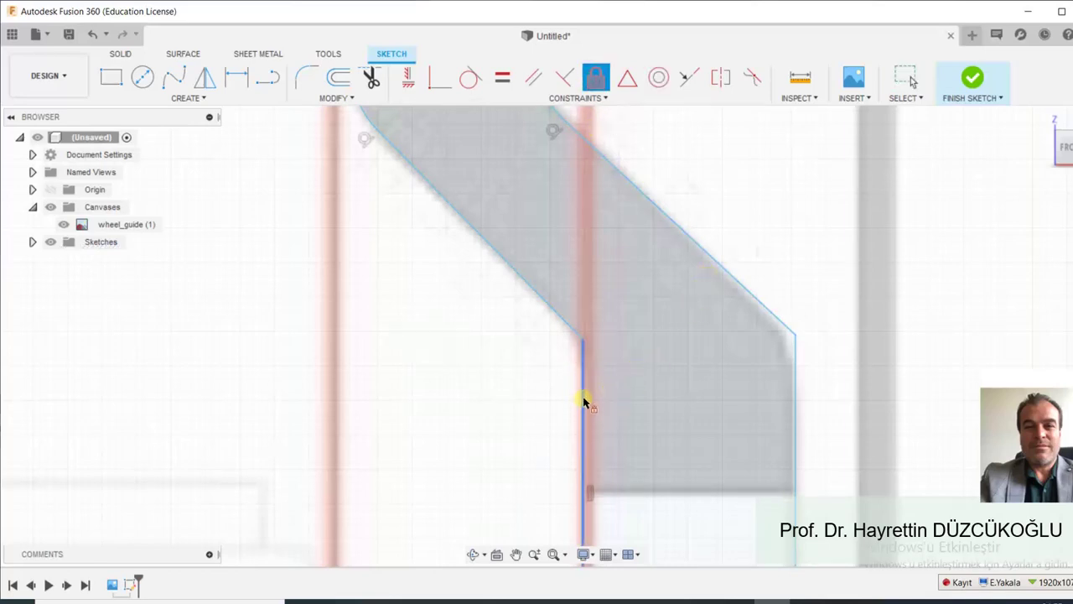
{"action": "scroll", "coordinate": [713, 252], "scroll_direction": "down", "scroll_amount": 2}
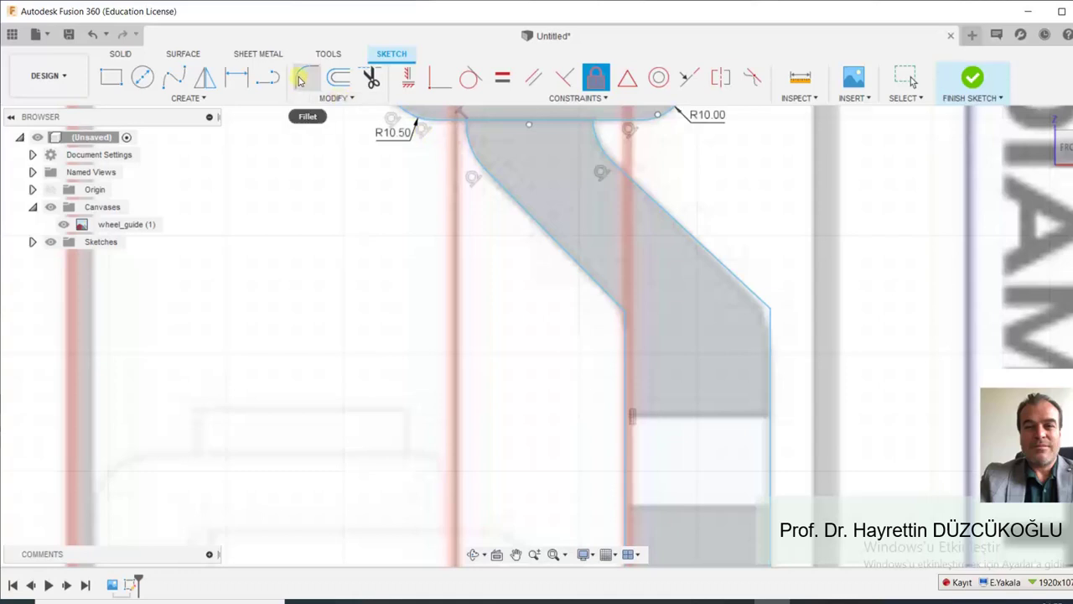
Fillet the spoke's inner bend corner with a 10 mm radius.
{"action": "left_click", "coordinate": [300, 78]}
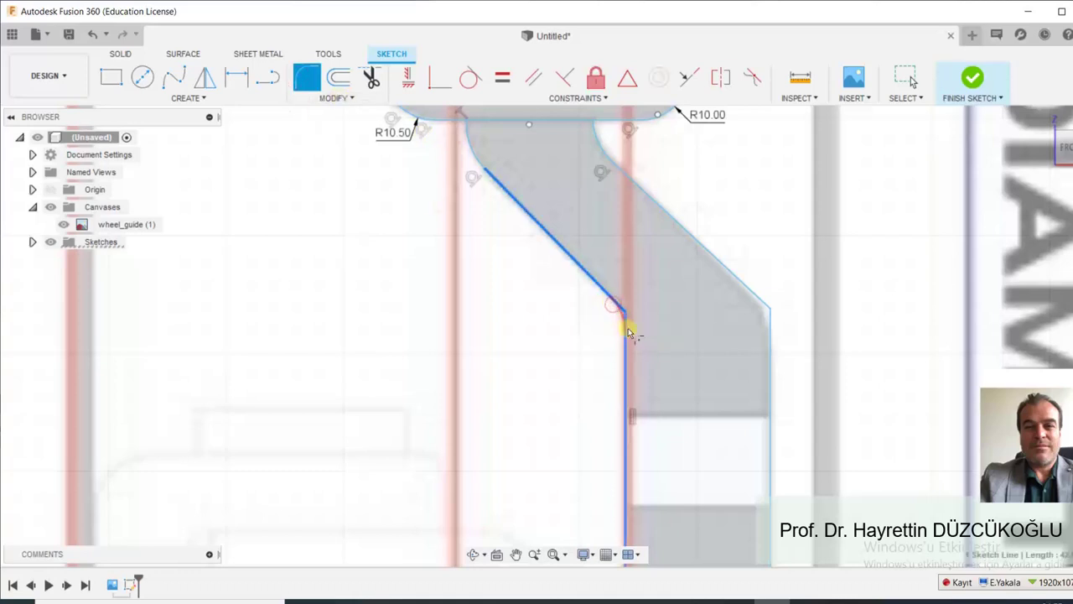
{"action": "left_click", "coordinate": [631, 332]}
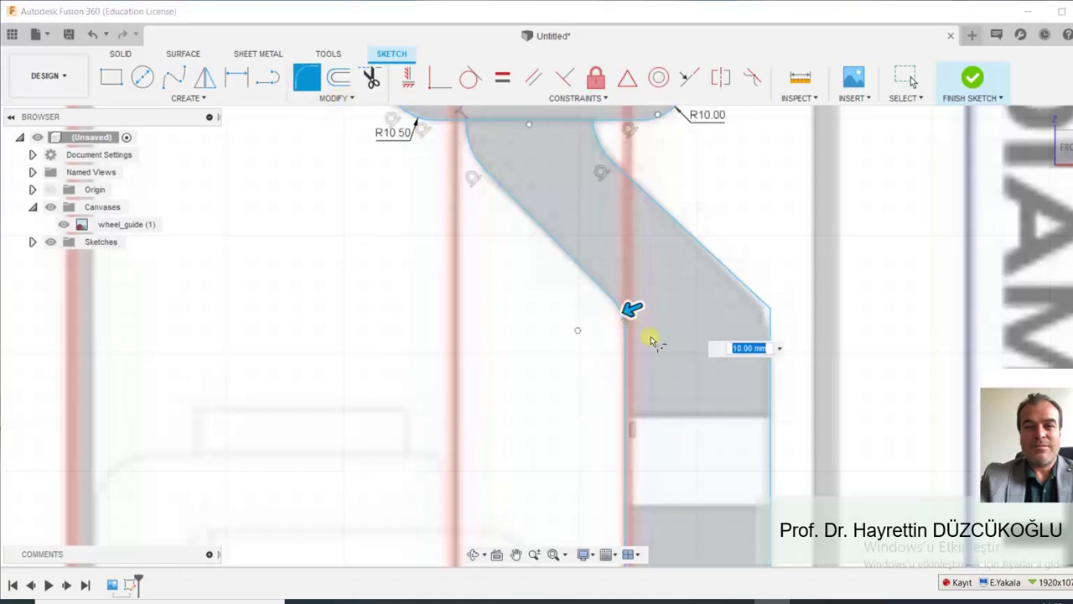
{"action": "key", "text": "Return"}
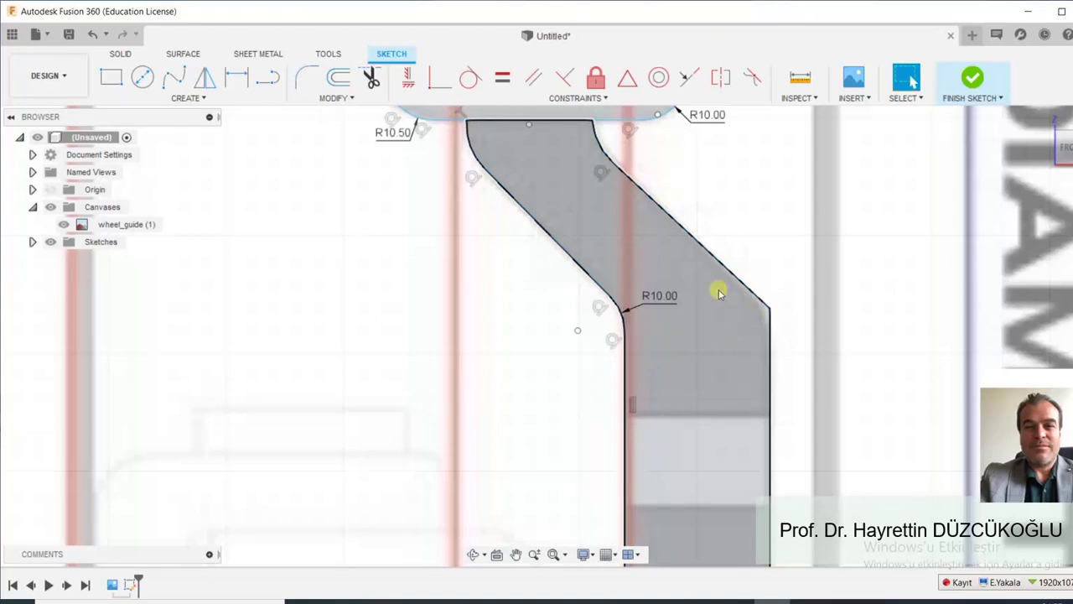
Fillet the spoke's outer bend corner with a 20 mm radius.
{"action": "left_click", "coordinate": [307, 77]}
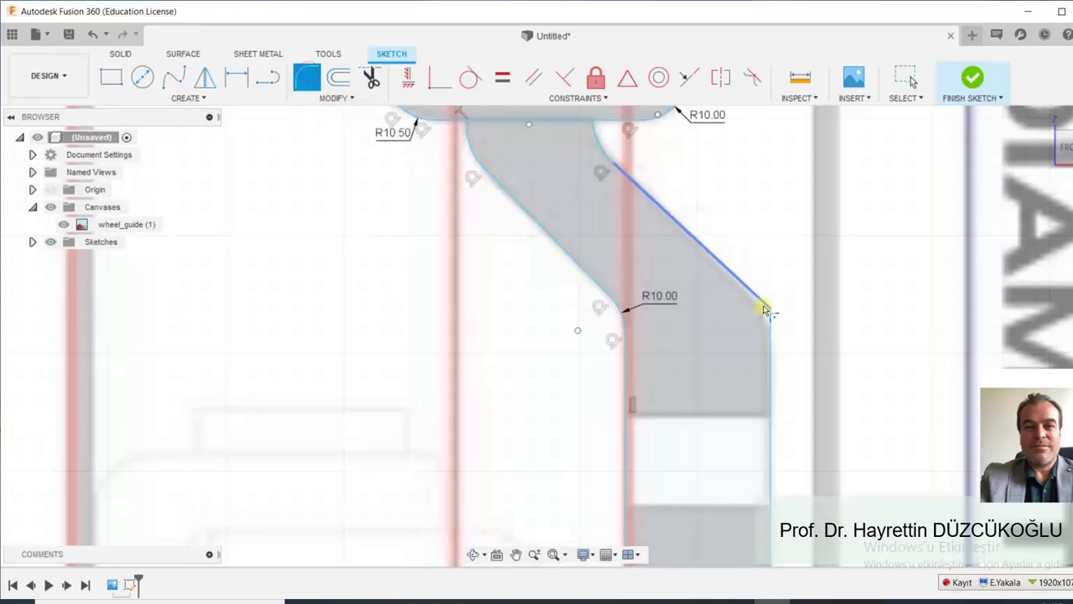
{"action": "left_click", "coordinate": [763, 310]}
{"action": "left_click_drag", "start_coordinate": [778, 305], "coordinate": [772, 308]}
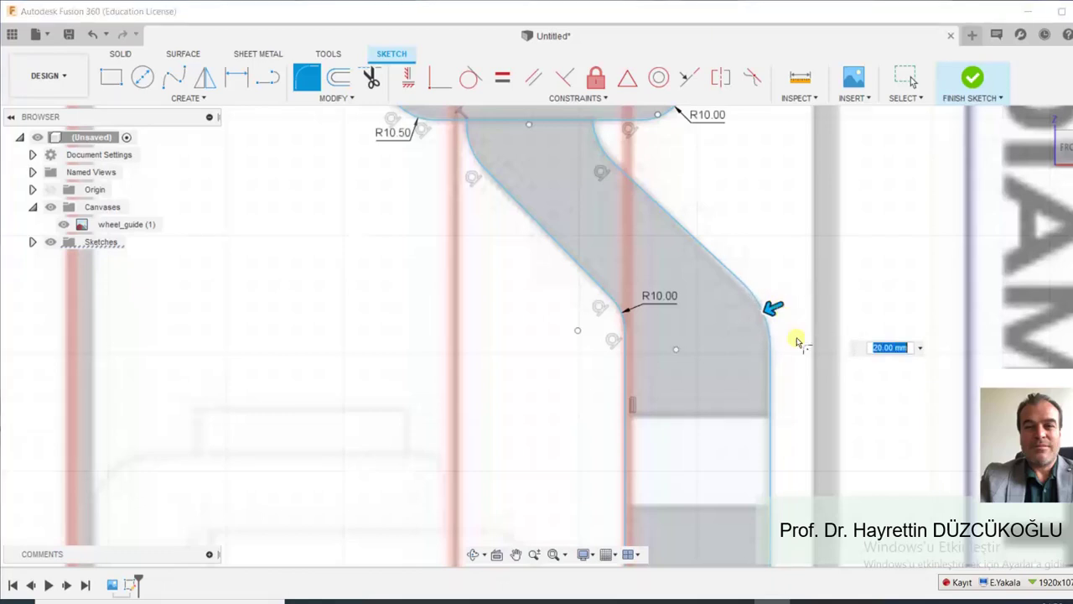
{"action": "key", "text": "Return"}
{"action": "scroll", "coordinate": [796, 384], "scroll_direction": "down", "scroll_amount": 2}
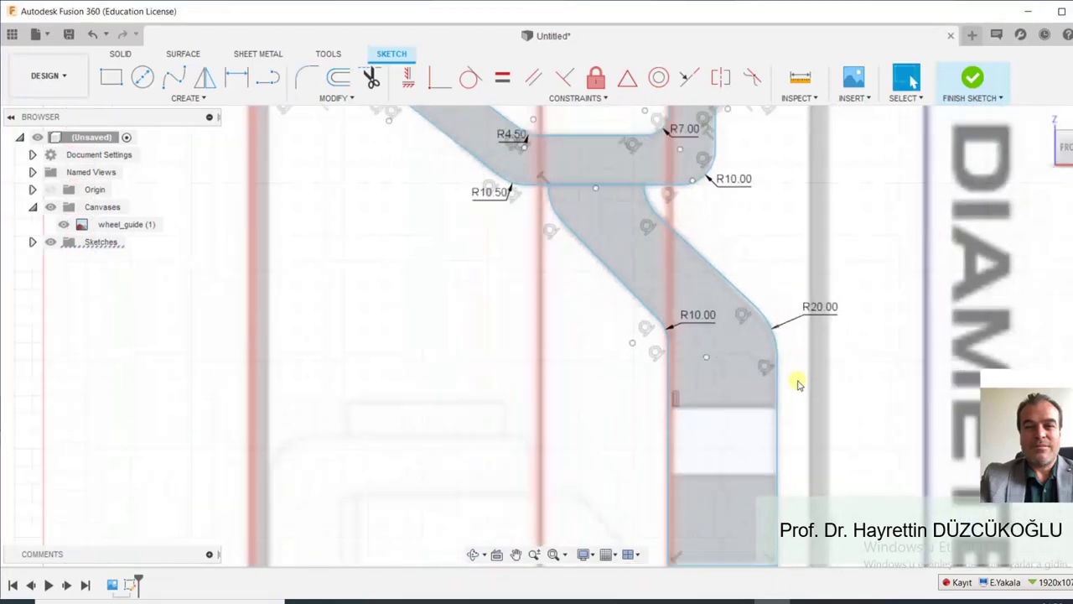
Zoom out to the whole wheel cross-section and move the Sketch Palette aside.
{"action": "middle_click_drag", "start_coordinate": [762, 448], "coordinate": [618, 419]}
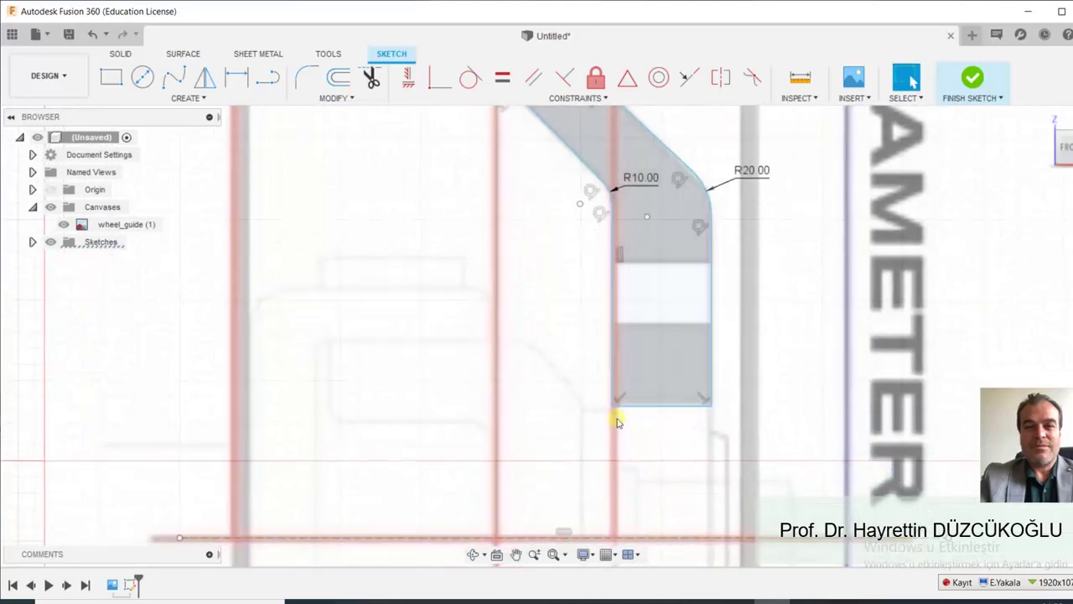
{"action": "scroll", "coordinate": [637, 403], "scroll_direction": "up", "scroll_amount": 2}
{"action": "scroll", "coordinate": [653, 399], "scroll_direction": "down", "scroll_amount": 3}
{"action": "scroll", "coordinate": [661, 395], "scroll_direction": "down", "scroll_amount": 2}
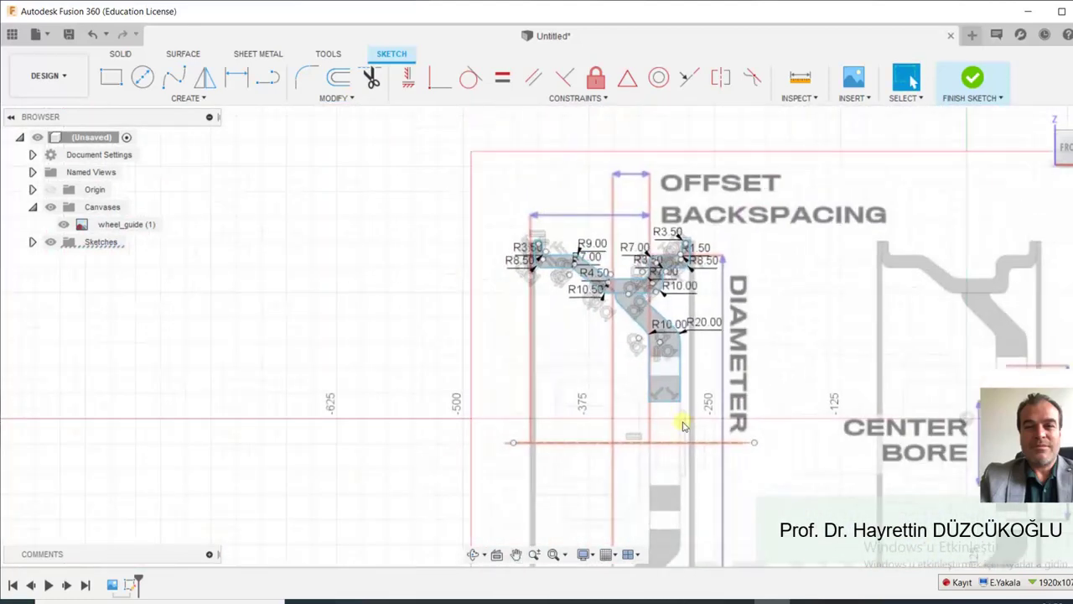
{"action": "scroll", "coordinate": [834, 401], "scroll_direction": "down", "scroll_amount": 1}
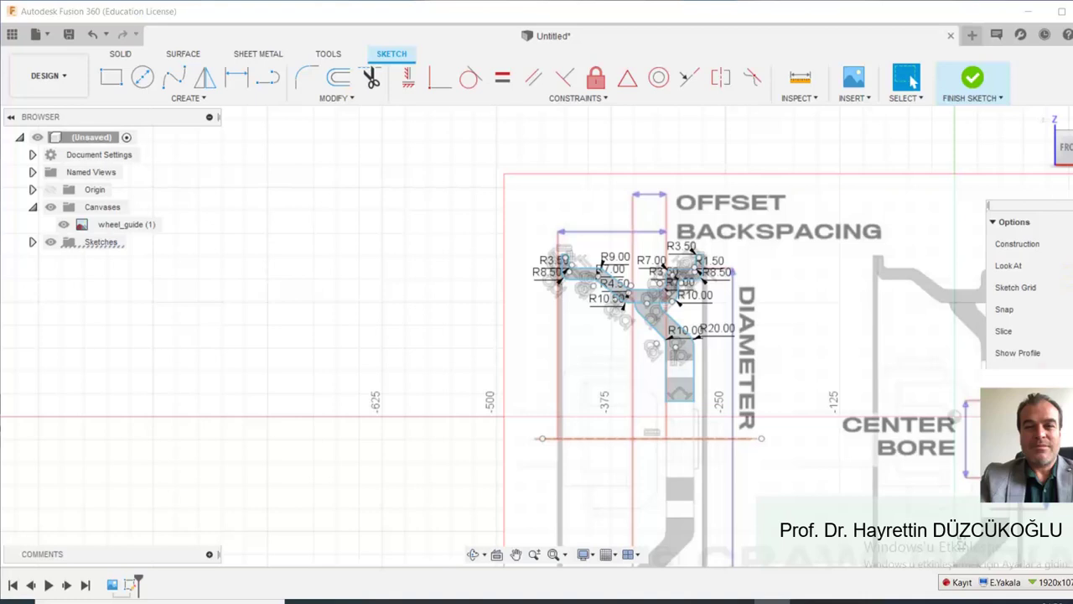
{"action": "left_click_drag", "start_coordinate": [988, 205], "coordinate": [958, 207]}
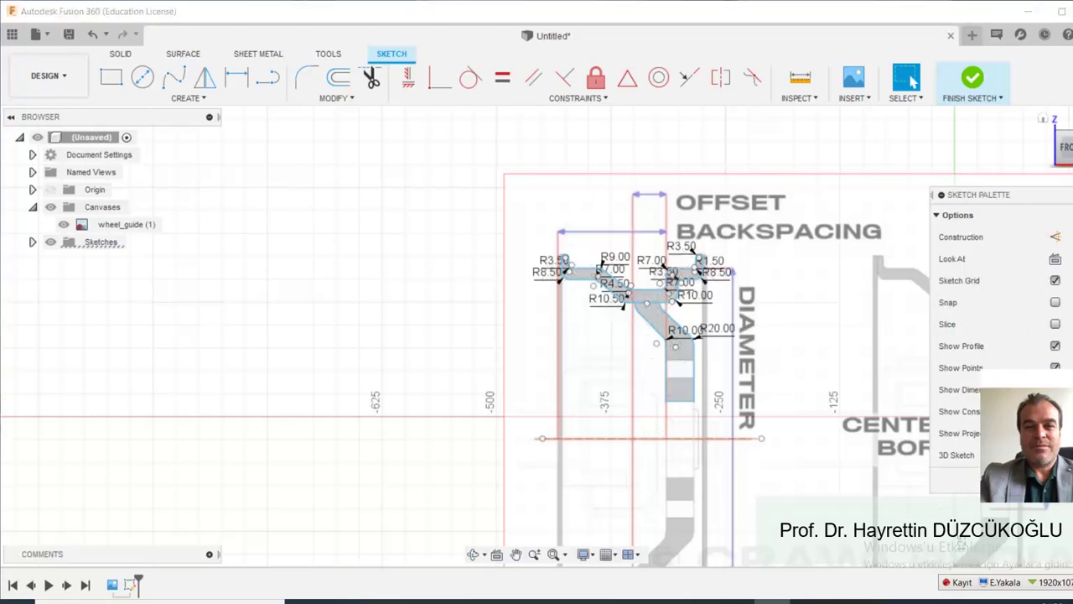
Hide sketch dimensions and points, finish the sketch, and hide the wheel_guide canvas.
{"action": "left_click", "coordinate": [1054, 389]}
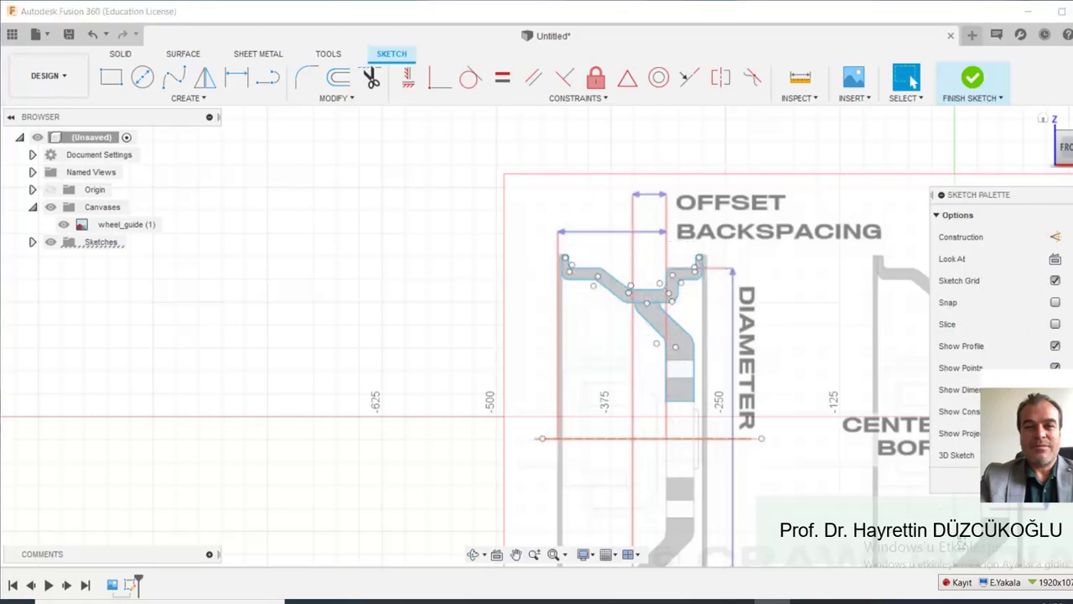
{"action": "left_click", "coordinate": [1054, 367]}
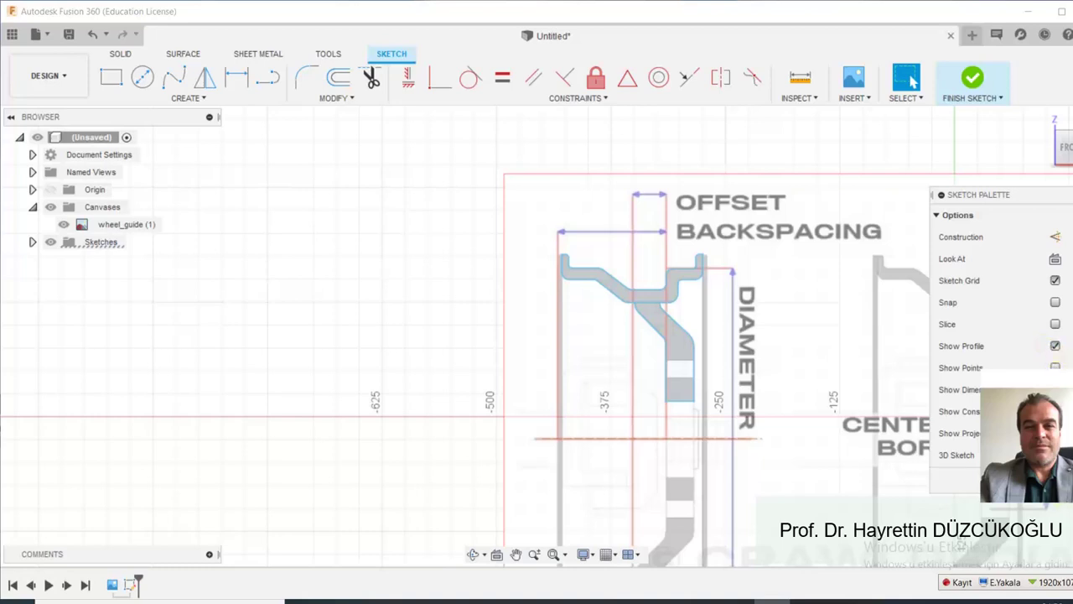
{"action": "left_click", "coordinate": [971, 79]}
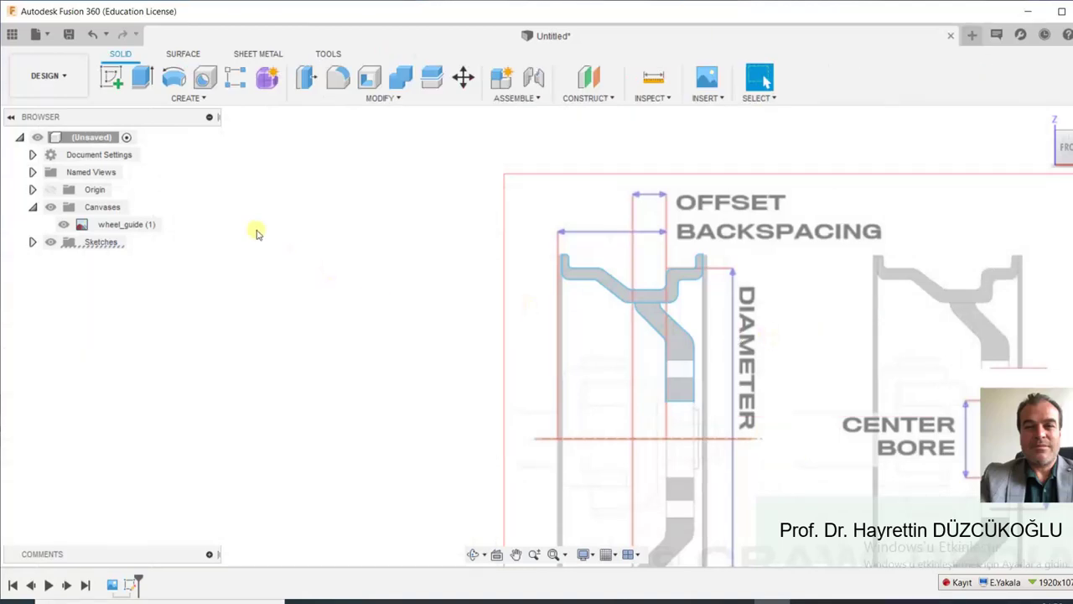
{"action": "left_click", "coordinate": [50, 208]}
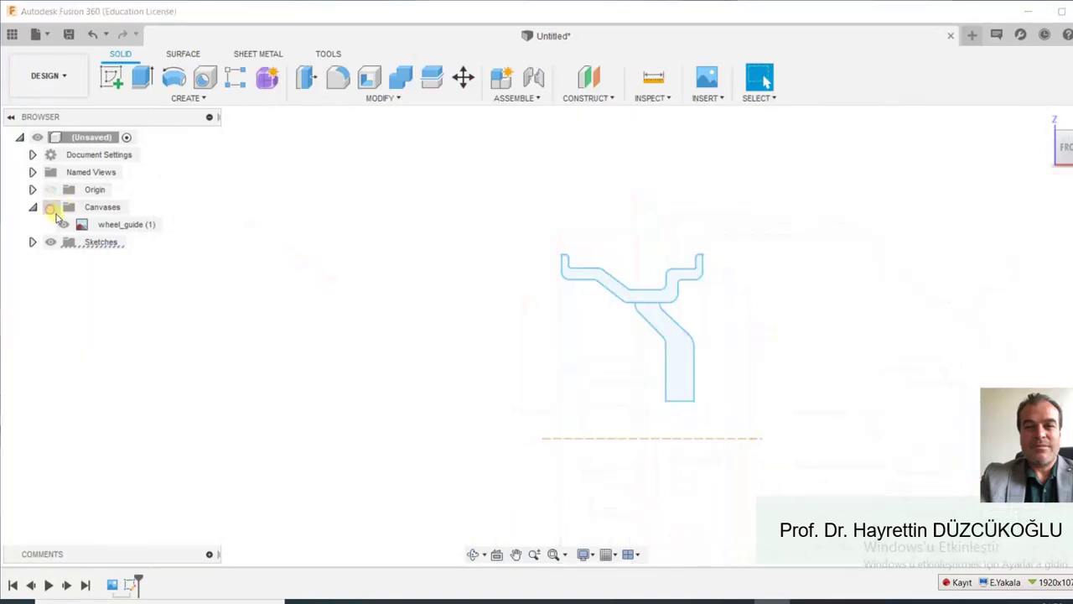
{"action": "left_click", "coordinate": [174, 77]}
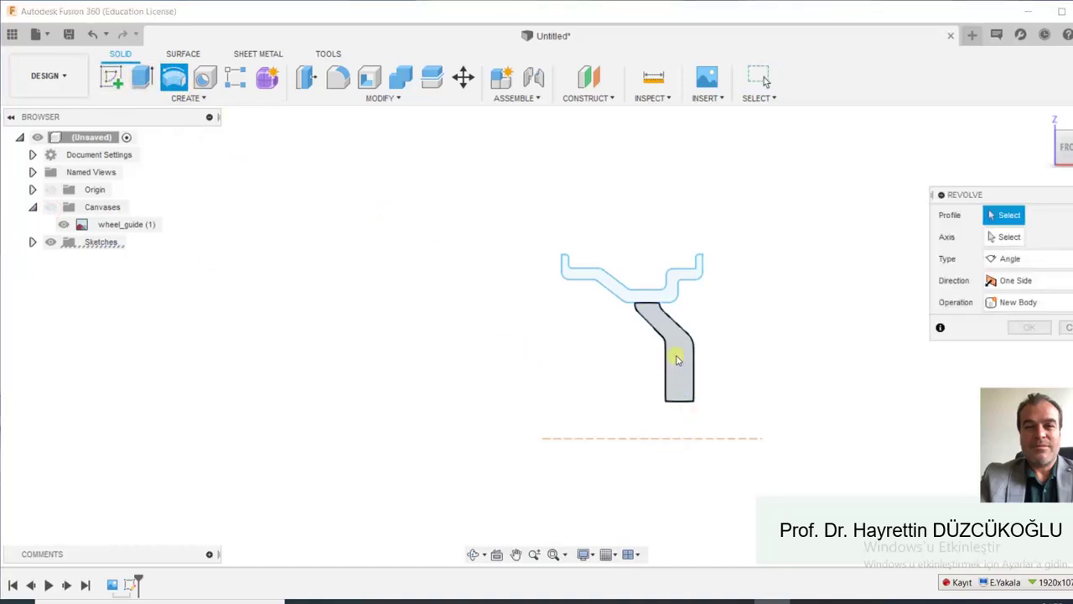
Revolve the lower spoke and upper rim profiles 360° around the dashed axis line.
{"action": "left_click", "coordinate": [675, 355]}
{"action": "left_click", "coordinate": [630, 295]}
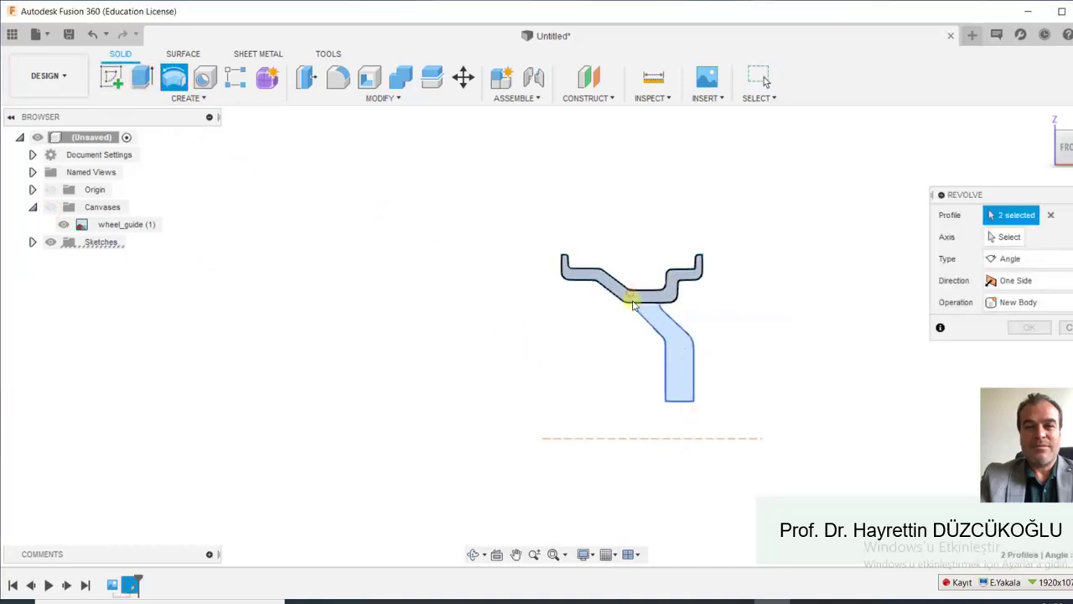
{"action": "left_click", "coordinate": [1009, 237]}
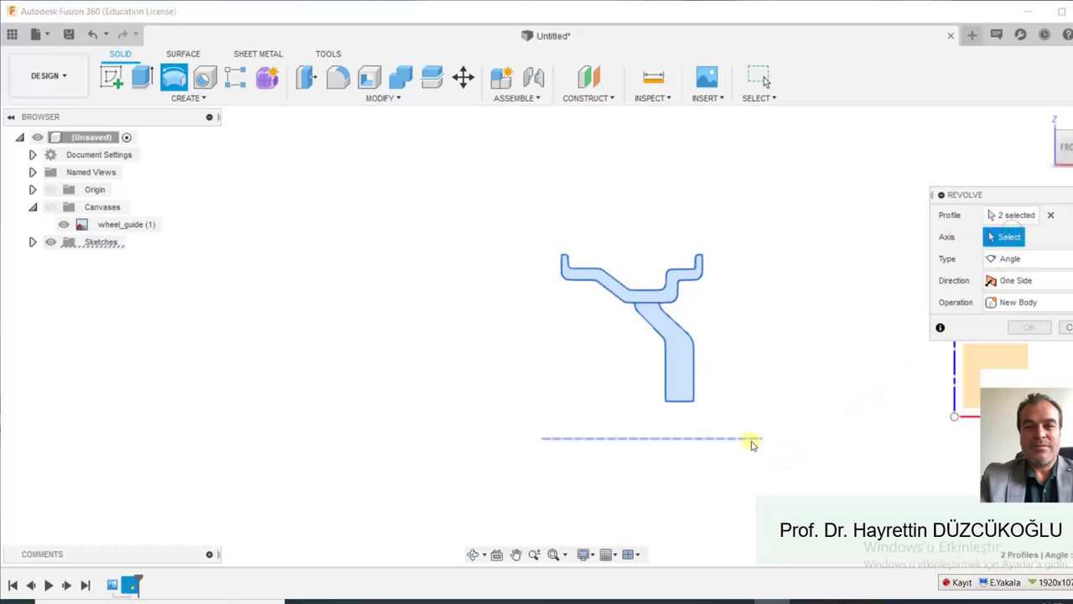
{"action": "left_click", "coordinate": [744, 438]}
{"action": "left_click", "coordinate": [1019, 352]}
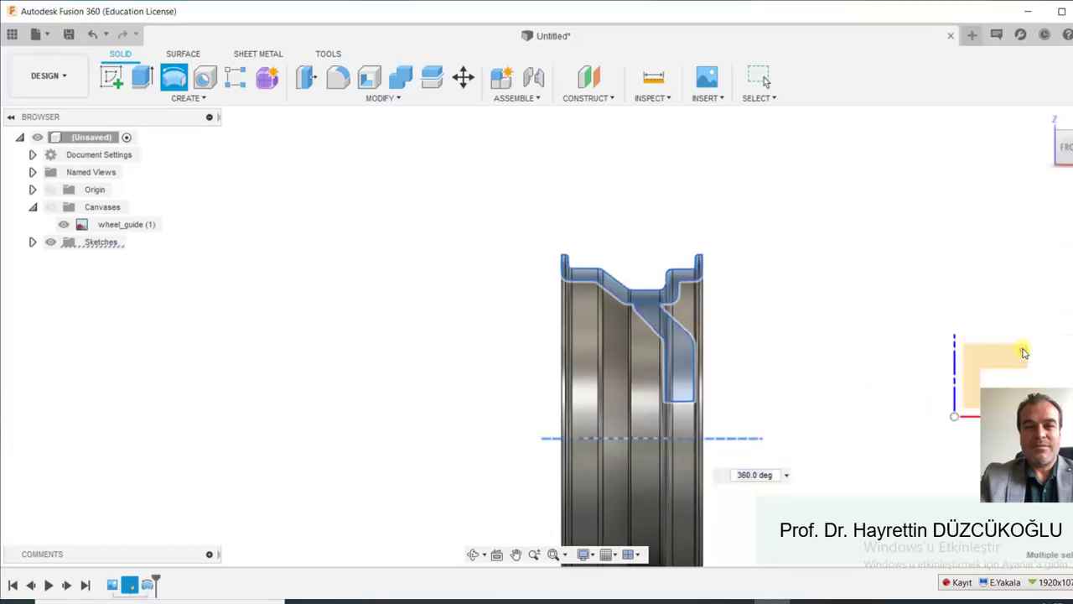
{"action": "mouse_move", "coordinate": [793, 367]}
{"action": "middle_mouse_down"}
{"action": "mouse_move", "coordinate": [734, 288]}
{"action": "mouse_move", "coordinate": [756, 301]}
{"action": "mouse_move", "coordinate": [635, 338]}
{"action": "mouse_move", "coordinate": [616, 355]}
{"action": "mouse_move", "coordinate": [768, 369]}
{"action": "mouse_move", "coordinate": [821, 431]}
{"action": "mouse_move", "coordinate": [757, 472]}
{"action": "mouse_move", "coordinate": [682, 419]}
{"action": "mouse_move", "coordinate": [592, 391]}
{"action": "middle_mouse_up"}
{"action": "mouse_move", "coordinate": [592, 392]}
{"action": "left_mouse_down"}
{"action": "mouse_move", "coordinate": [733, 467]}
{"action": "mouse_move", "coordinate": [728, 489]}
{"action": "mouse_move", "coordinate": [673, 441]}
{"action": "left_mouse_up"}
{"action": "key", "text": "Escape"}
{"action": "mouse_move", "coordinate": [691, 429]}
{"action": "middle_mouse_down"}
{"action": "mouse_move", "coordinate": [671, 349]}
{"action": "mouse_move", "coordinate": [683, 366]}
{"action": "middle_mouse_up"}
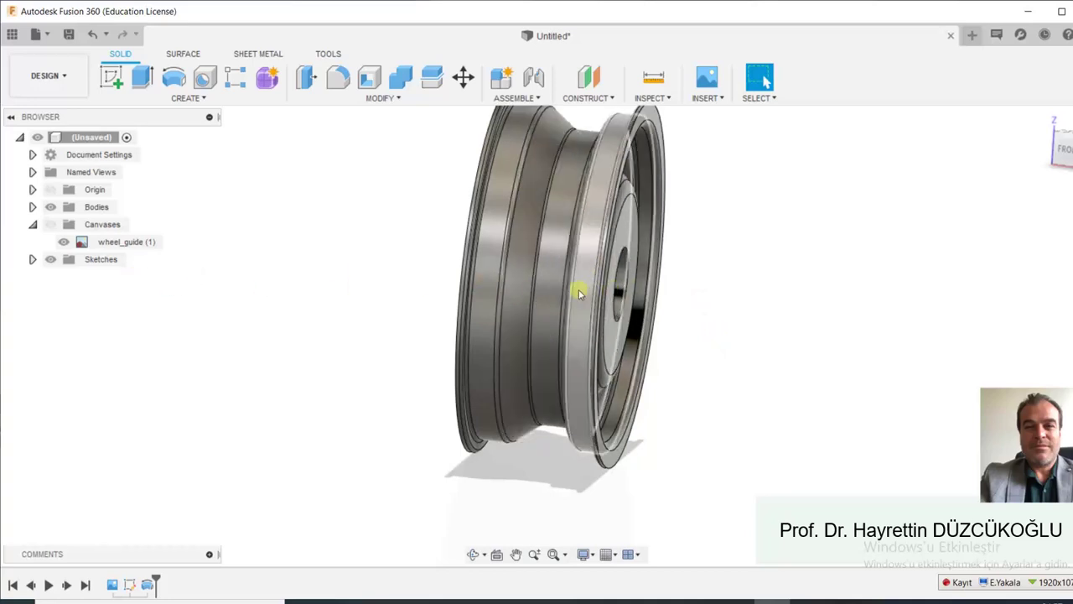
Apply Aluminum - Bead Blasted from Metal > Aluminum to the wheel body.
{"action": "right_click", "coordinate": [550, 287]}
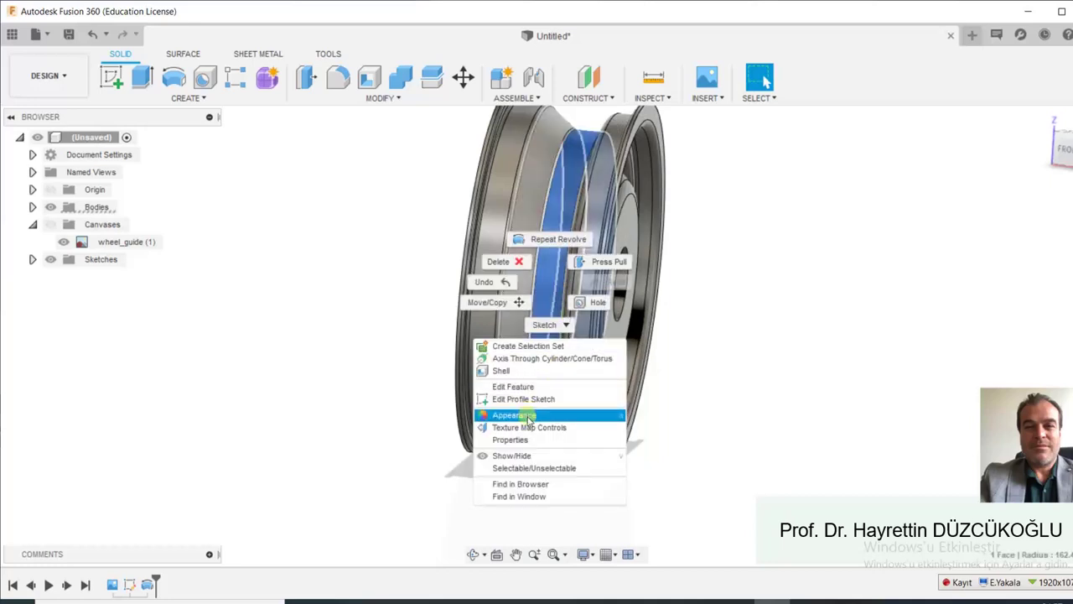
{"action": "left_click", "coordinate": [516, 415]}
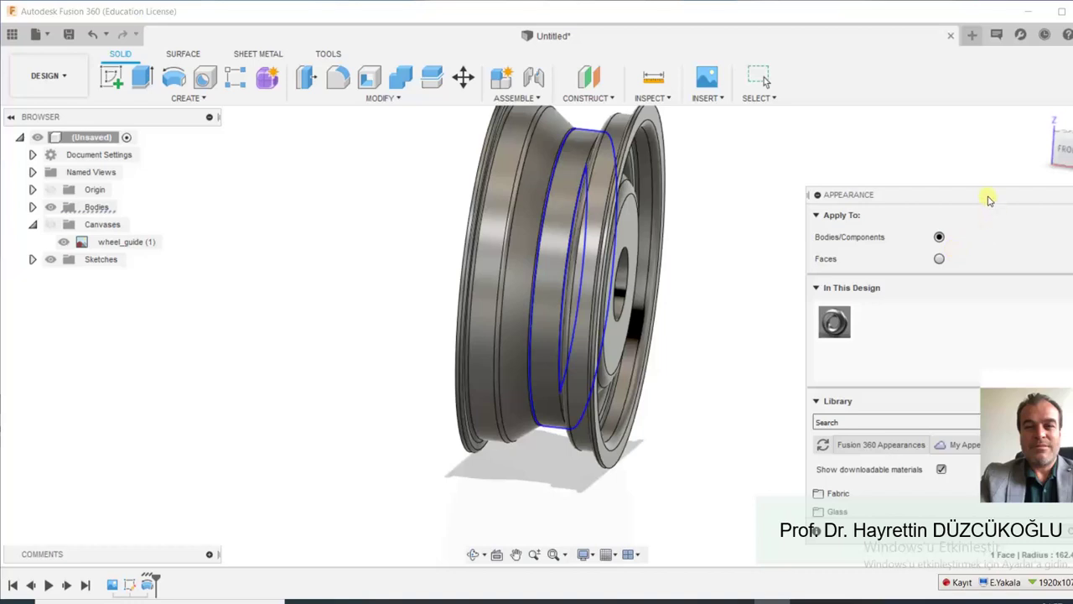
{"action": "left_click_drag", "start_coordinate": [989, 199], "coordinate": [945, 82]}
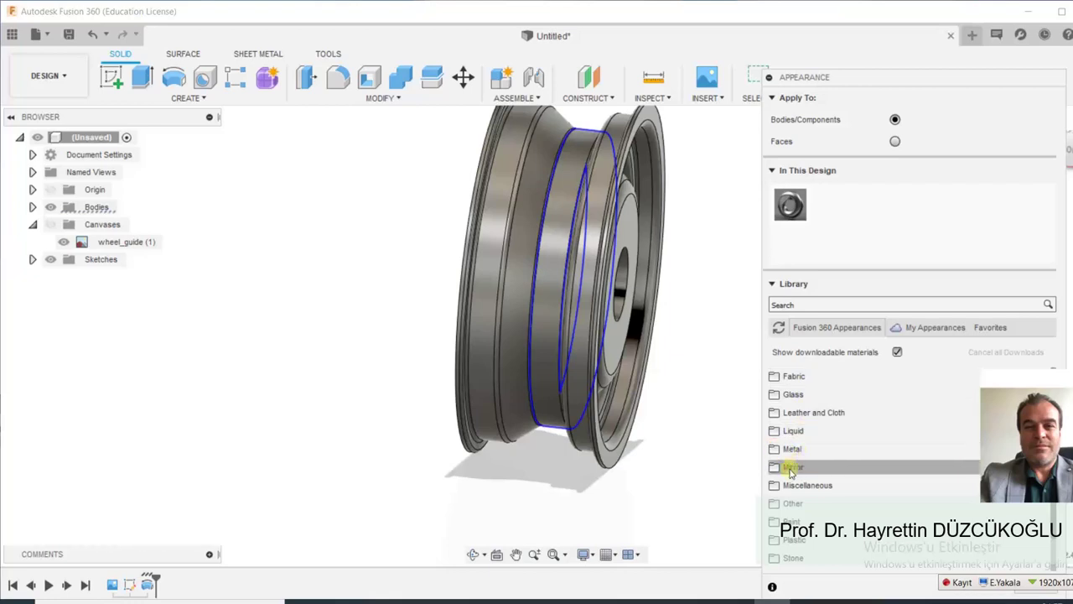
{"action": "left_click", "coordinate": [774, 451]}
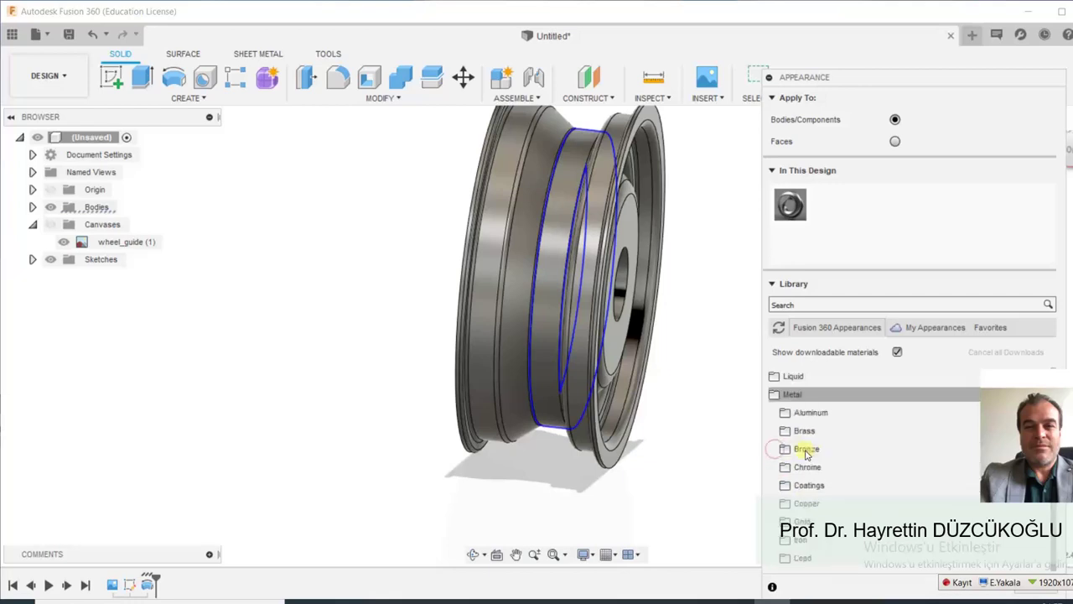
{"action": "left_click", "coordinate": [809, 411]}
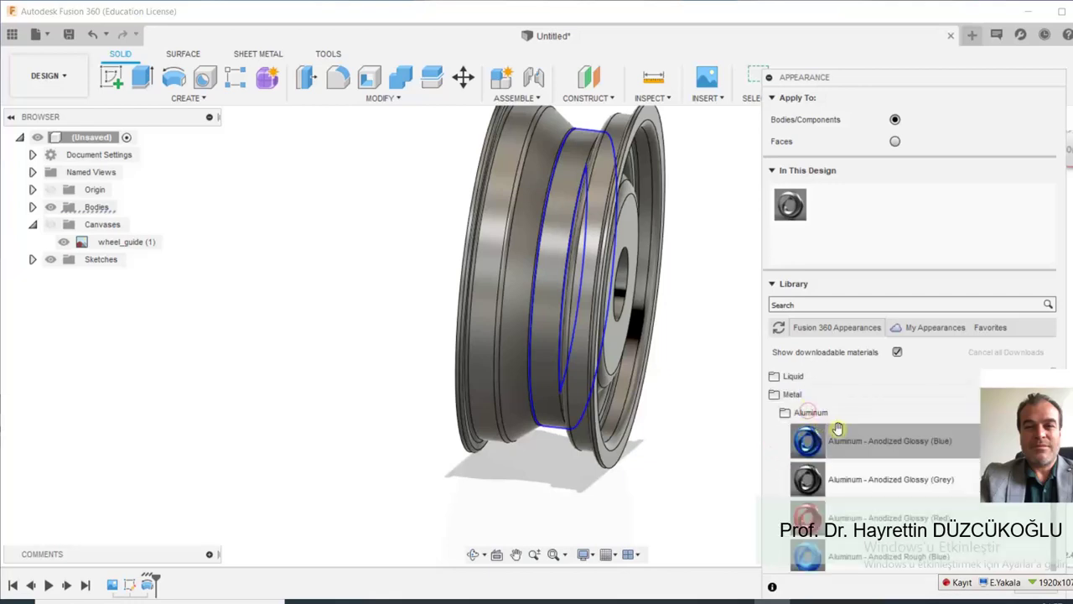
{"action": "scroll", "coordinate": [838, 438], "scroll_direction": "down", "scroll_amount": 3}
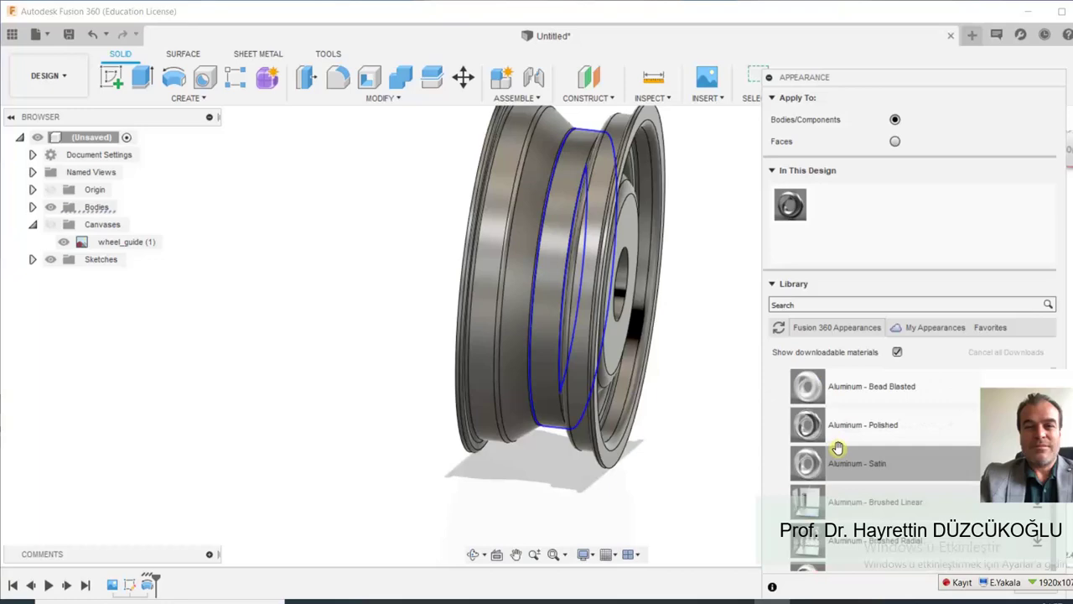
{"action": "left_click_drag", "start_coordinate": [807, 388], "coordinate": [588, 313]}
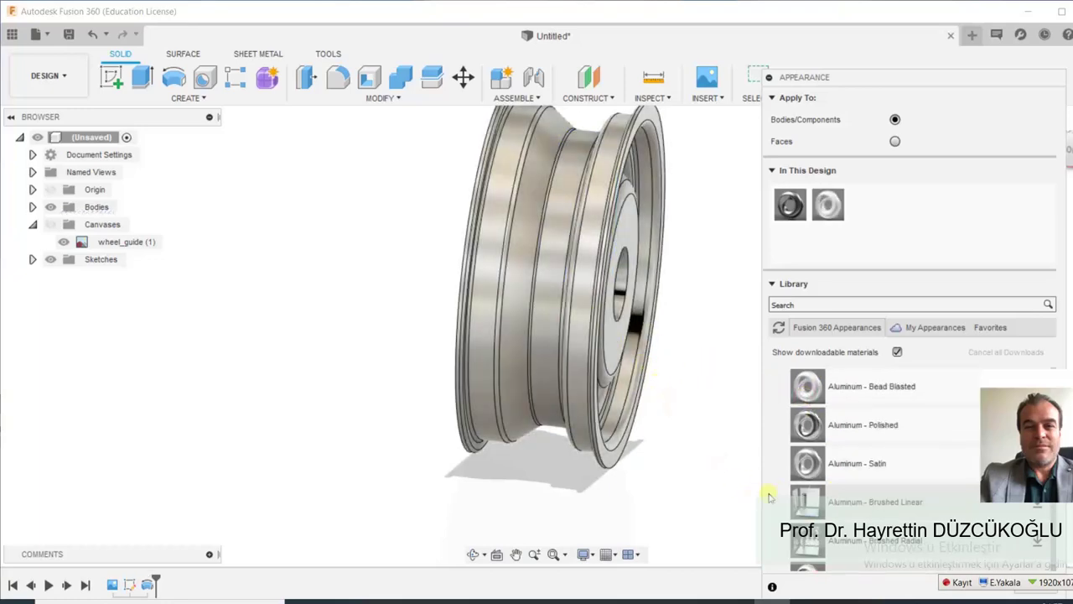
Try the Brushed Radial and Cast aluminium finishes on the wheel.
{"action": "scroll", "coordinate": [820, 490], "scroll_direction": "down", "scroll_amount": 3}
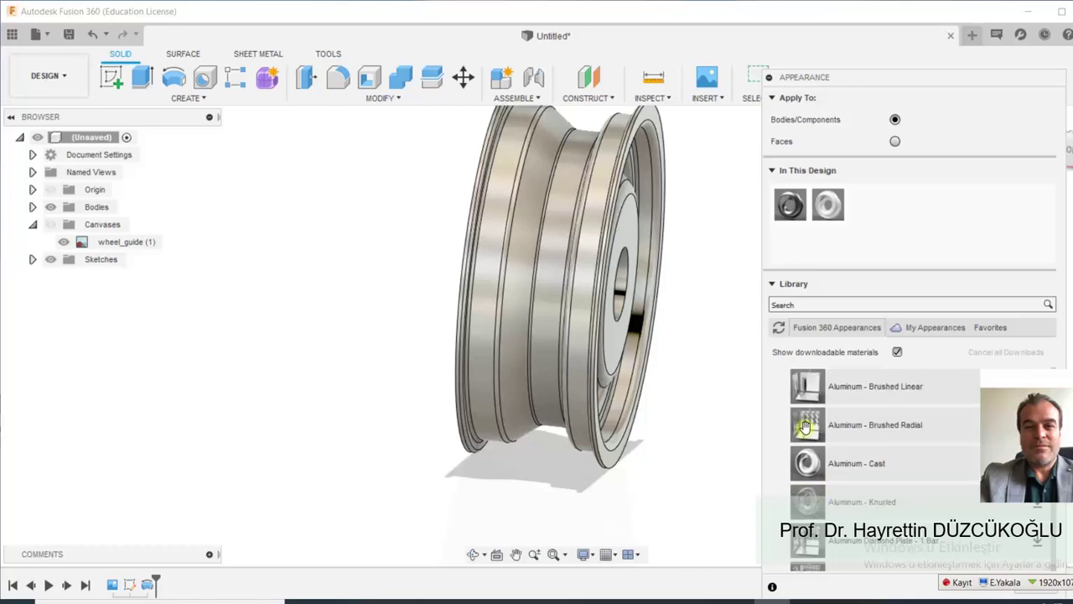
{"action": "mouse_move", "coordinate": [805, 426]}
{"action": "left_mouse_down"}
{"action": "mouse_move", "coordinate": [557, 324]}
{"action": "mouse_move", "coordinate": [567, 328]}
{"action": "left_mouse_up"}
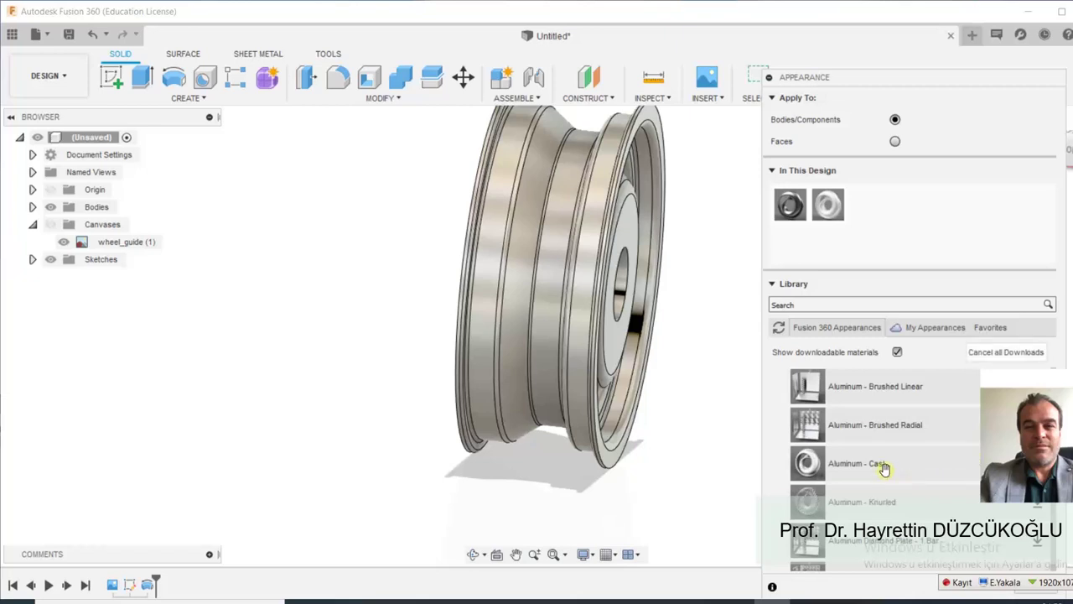
{"action": "left_click_drag", "start_coordinate": [830, 469], "coordinate": [546, 317]}
Download Aluminum - Knurled, then apply Aluminum - Cast and Aluminum - Knurled to the wheel.
{"action": "left_click", "coordinate": [1038, 508]}
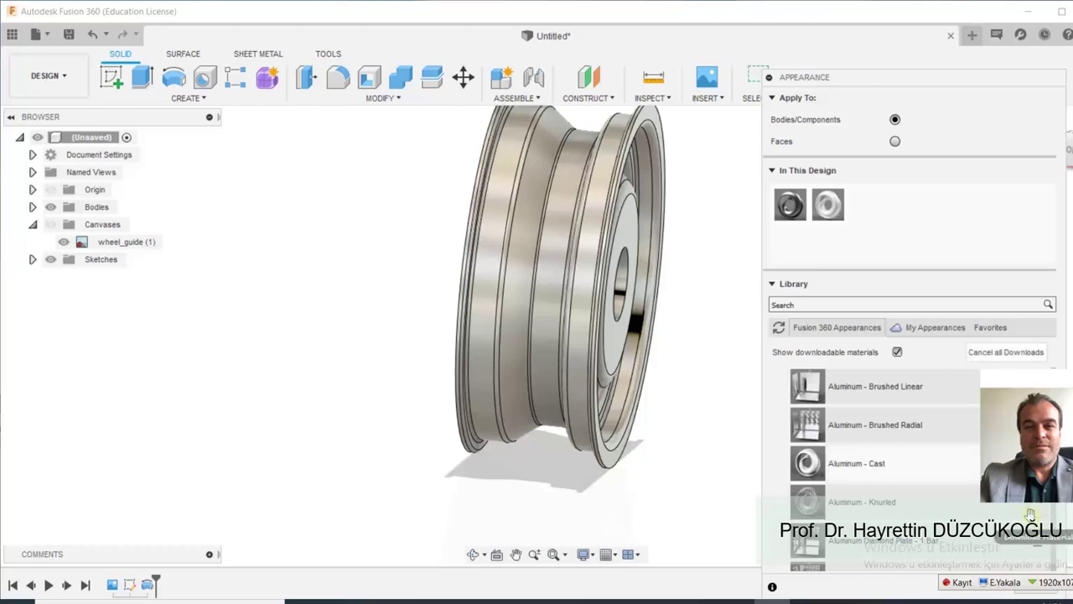
{"action": "left_click_drag", "start_coordinate": [907, 463], "coordinate": [555, 317]}
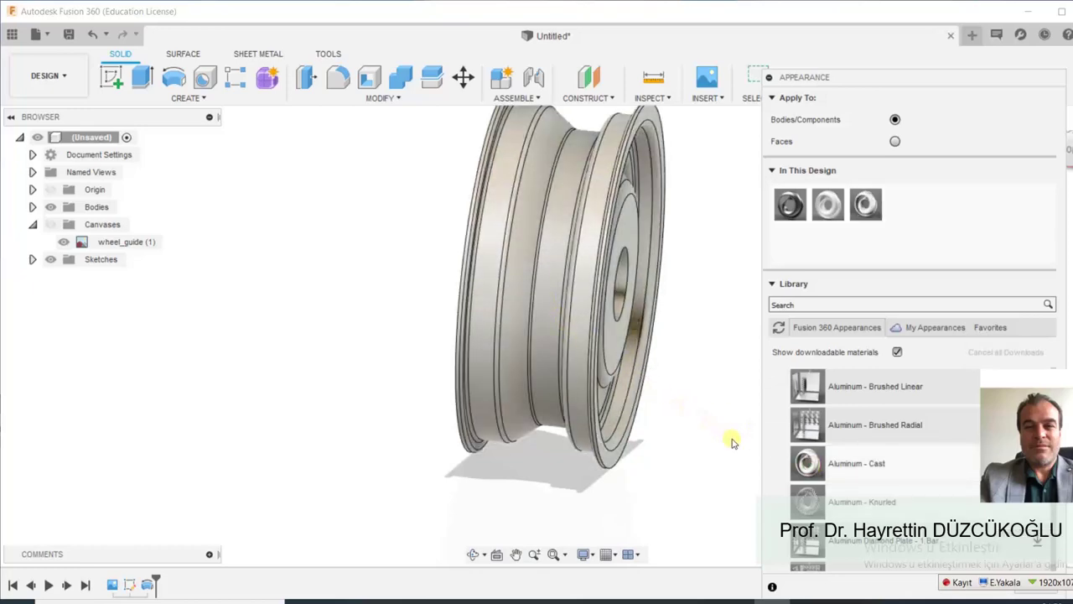
{"action": "left_click_drag", "start_coordinate": [809, 505], "coordinate": [557, 321]}
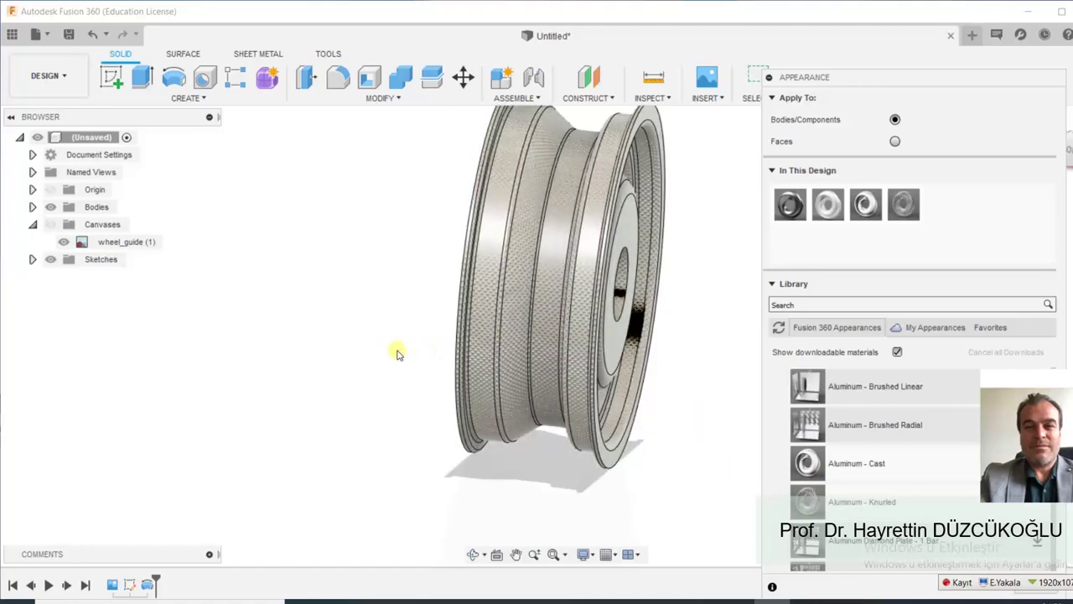
Orbit and zoom around the wheel to inspect the knurled aluminium texture.
{"action": "middle_click_drag", "start_coordinate": [395, 352], "coordinate": [433, 346], "text": "shift"}
{"action": "scroll", "coordinate": [525, 307], "scroll_direction": "up", "scroll_amount": 3}
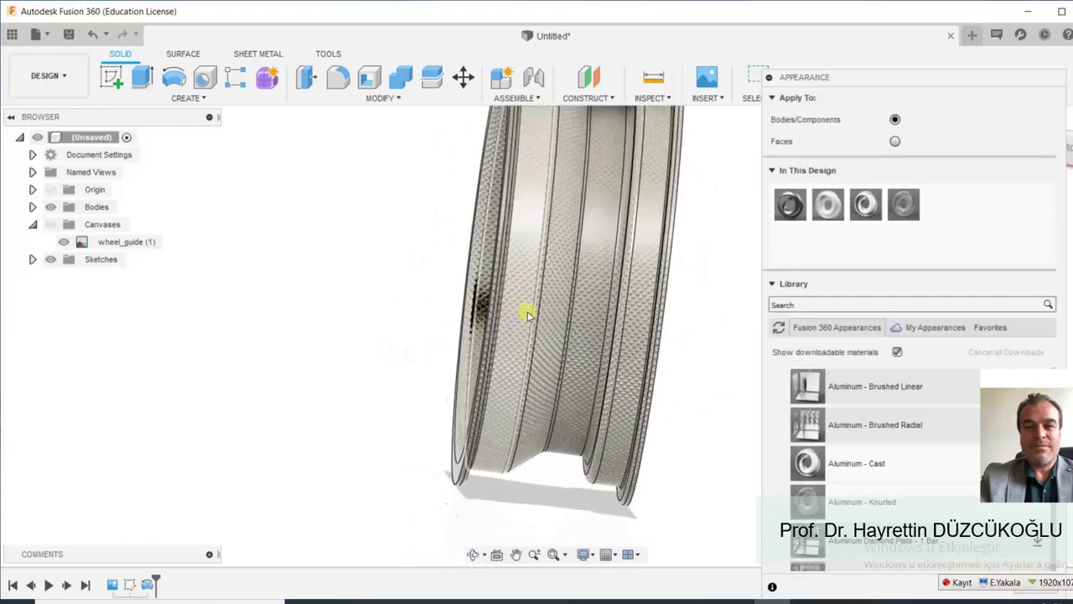
{"action": "scroll", "coordinate": [589, 313], "scroll_direction": "up", "scroll_amount": 2}
{"action": "scroll", "coordinate": [589, 339], "scroll_direction": "up", "scroll_amount": 3}
{"action": "scroll", "coordinate": [597, 343], "scroll_direction": "down", "scroll_amount": 3}
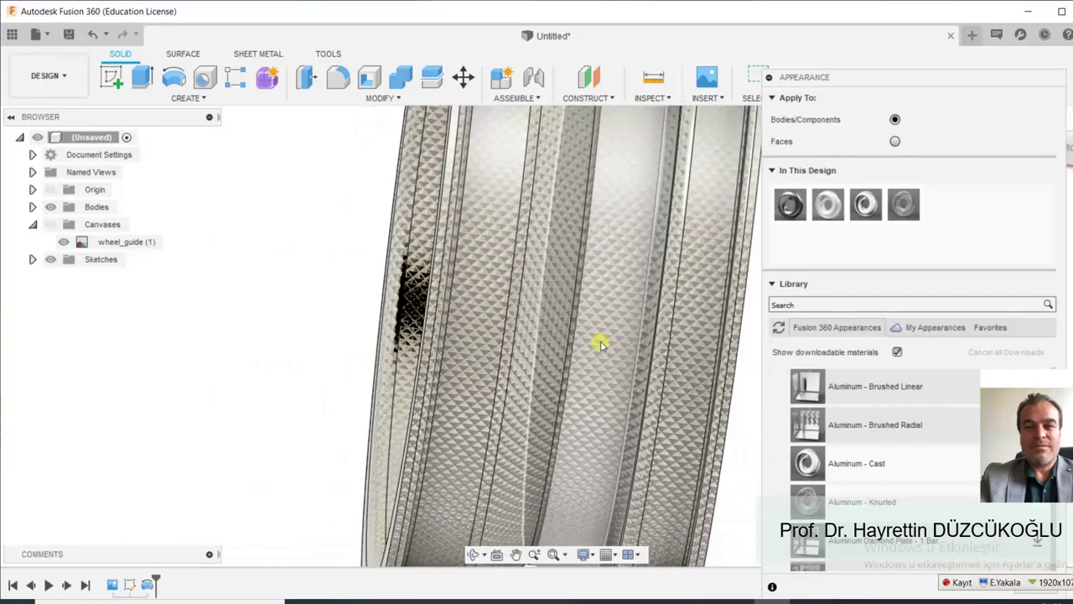
{"action": "scroll", "coordinate": [601, 341], "scroll_direction": "down", "scroll_amount": 3}
{"action": "scroll", "coordinate": [595, 337], "scroll_direction": "down", "scroll_amount": 2}
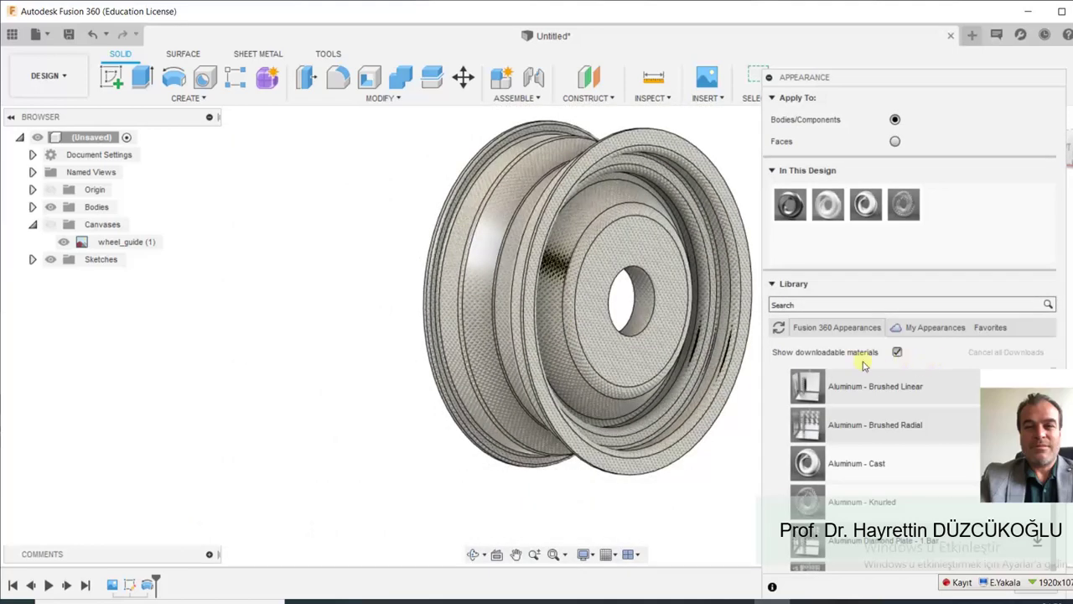
{"action": "scroll", "coordinate": [919, 378], "scroll_direction": "up", "scroll_amount": 2}
{"action": "scroll", "coordinate": [920, 381], "scroll_direction": "up", "scroll_amount": 2}
{"action": "scroll", "coordinate": [876, 390], "scroll_direction": "up", "scroll_amount": 2}
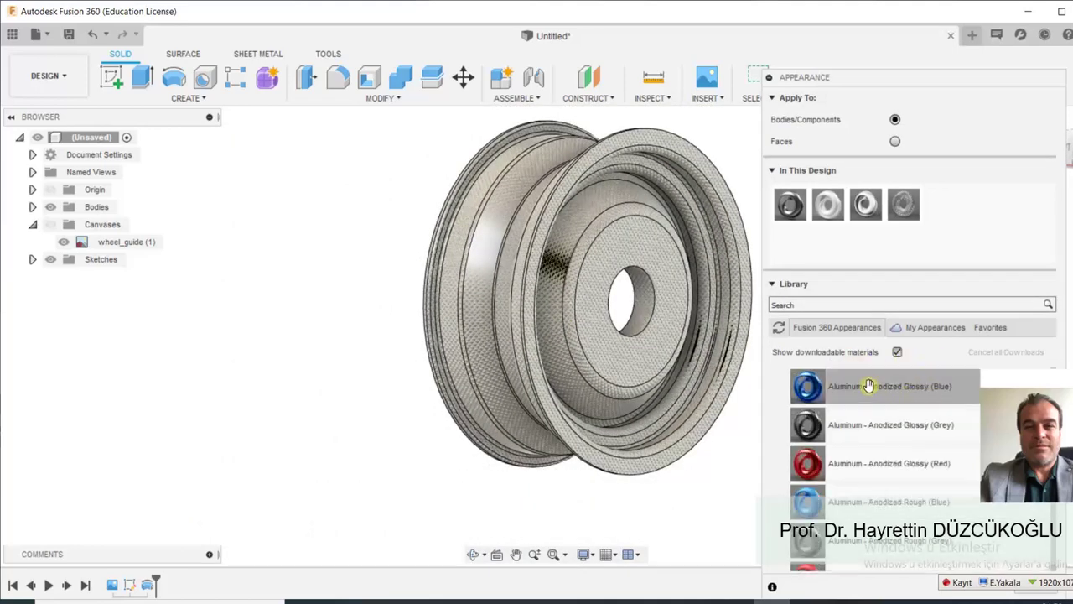
{"action": "scroll", "coordinate": [868, 378], "scroll_direction": "up", "scroll_amount": 2}
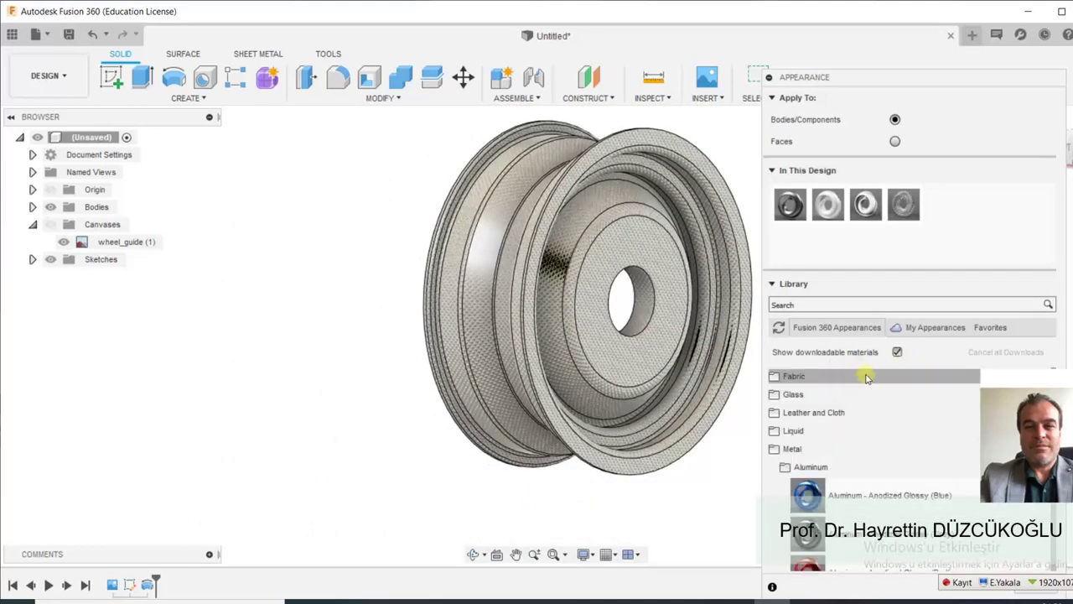
Collapse the Metal category and expand Leather and Cloth in the appearance library.
{"action": "left_click", "coordinate": [786, 457]}
{"action": "left_click", "coordinate": [775, 448]}
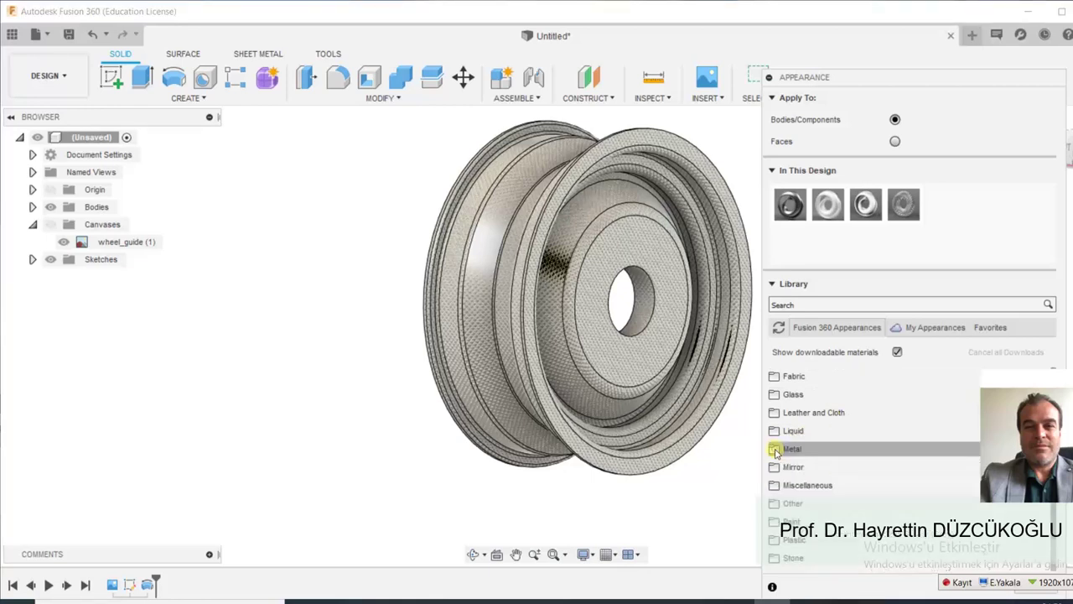
{"action": "scroll", "coordinate": [824, 461], "scroll_direction": "down", "scroll_amount": 2}
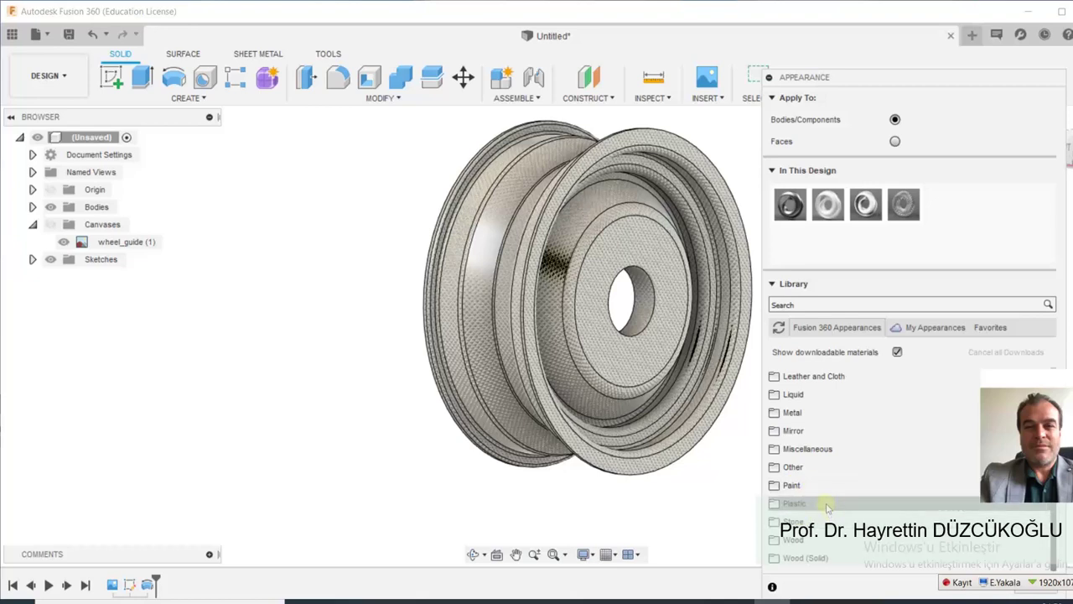
{"action": "scroll", "coordinate": [826, 504], "scroll_direction": "up", "scroll_amount": 2}
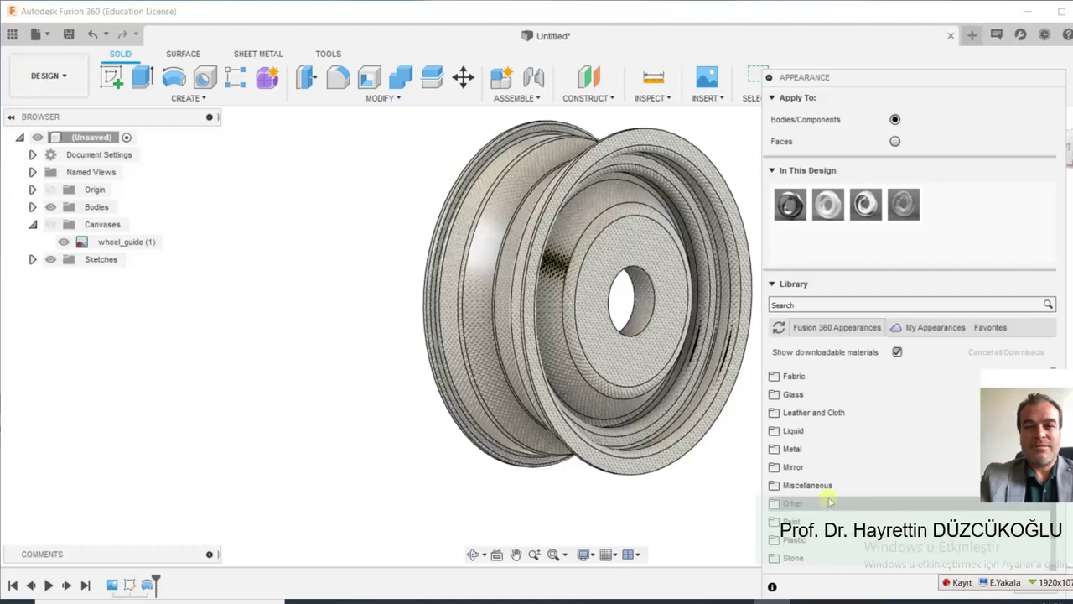
{"action": "left_click", "coordinate": [792, 412]}
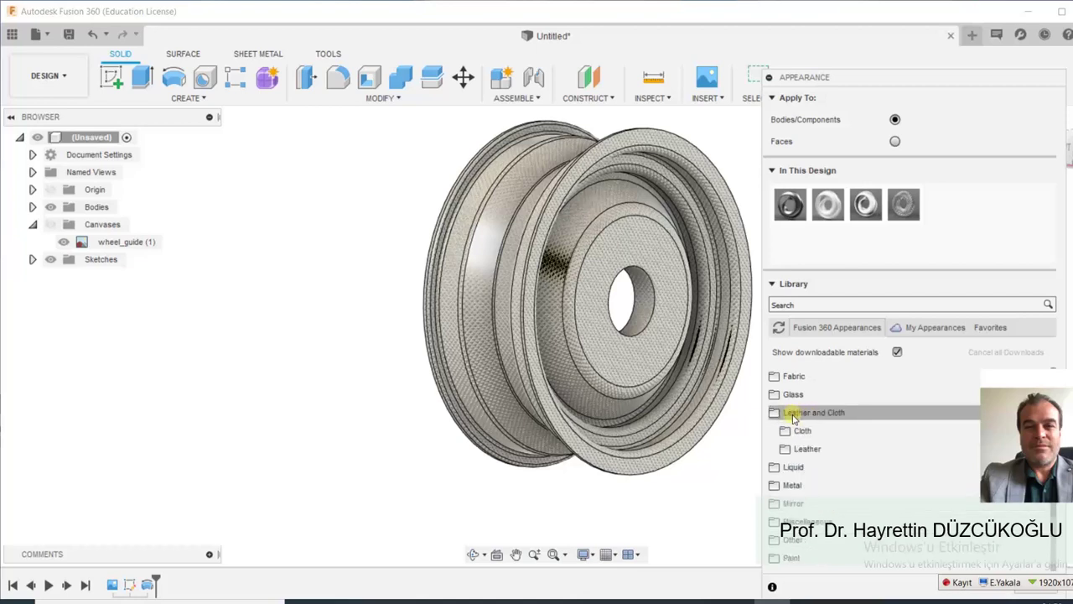
{"action": "left_click", "coordinate": [789, 431]}
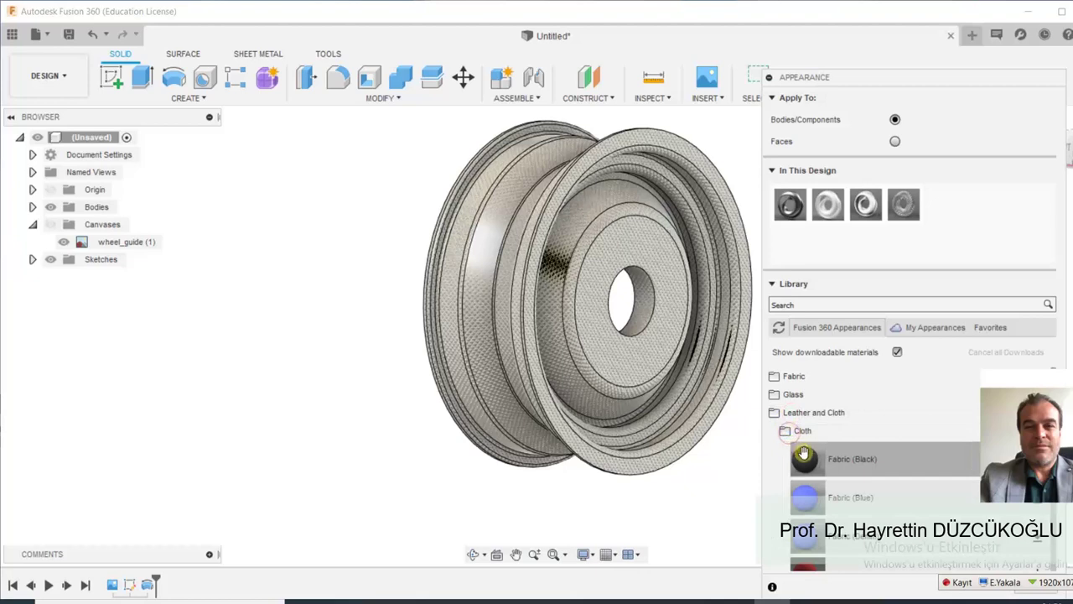
{"action": "scroll", "coordinate": [809, 442], "scroll_direction": "down", "scroll_amount": 5}
{"action": "scroll", "coordinate": [808, 427], "scroll_direction": "down", "scroll_amount": 2}
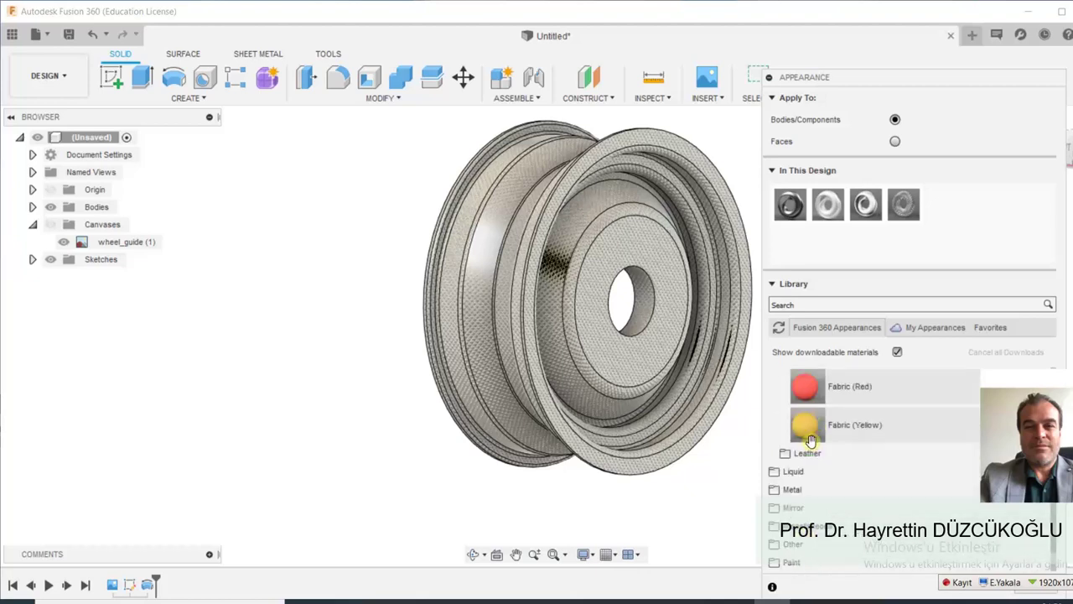
{"action": "scroll", "coordinate": [792, 430], "scroll_direction": "up", "scroll_amount": 5}
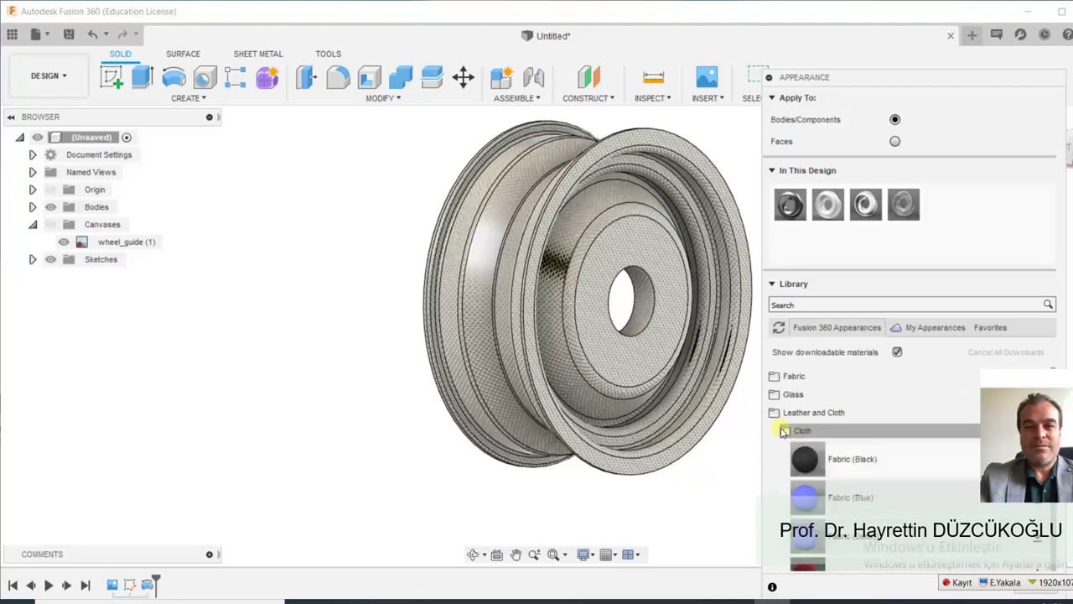
{"action": "scroll", "coordinate": [786, 433], "scroll_direction": "down", "scroll_amount": 6}
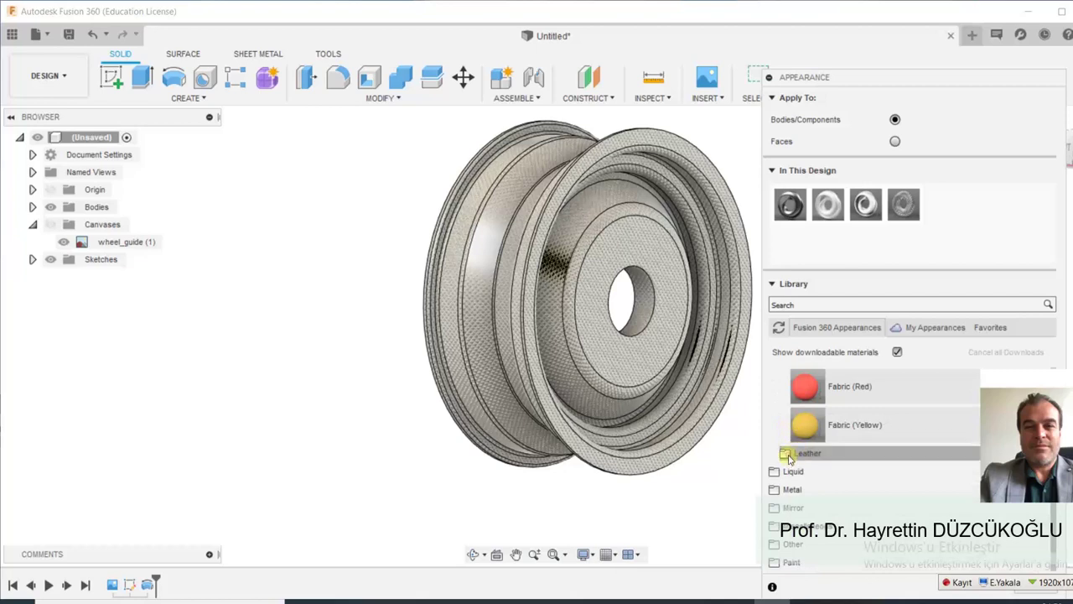
Expand the Leather group and download Leather - Matte (Tan).
{"action": "left_click", "coordinate": [788, 456]}
{"action": "scroll", "coordinate": [796, 461], "scroll_direction": "down", "scroll_amount": 3}
{"action": "scroll", "coordinate": [809, 469], "scroll_direction": "down", "scroll_amount": 4}
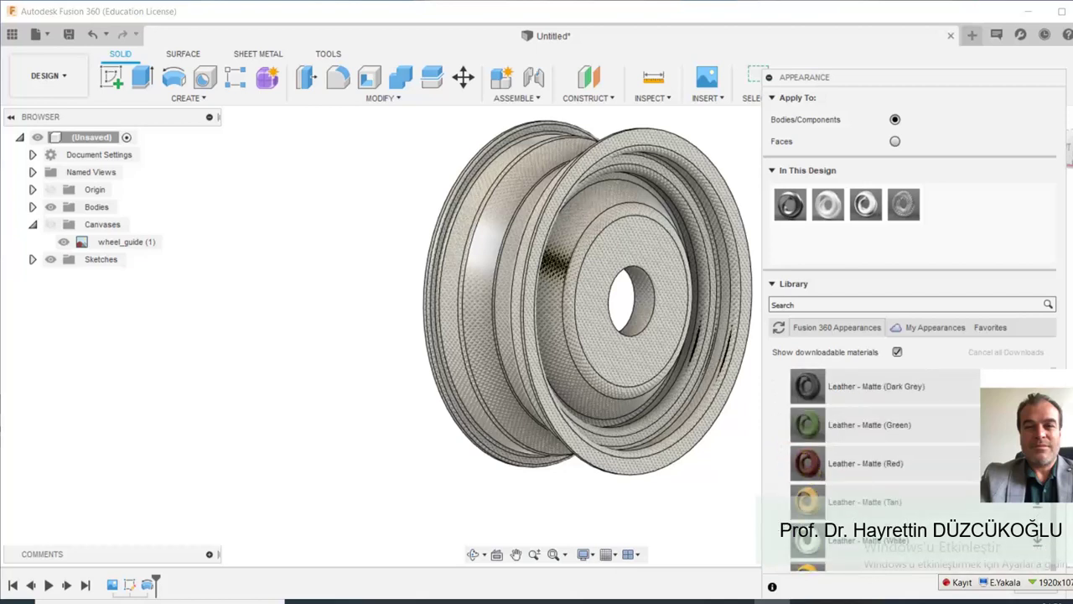
{"action": "left_click", "coordinate": [1036, 507]}
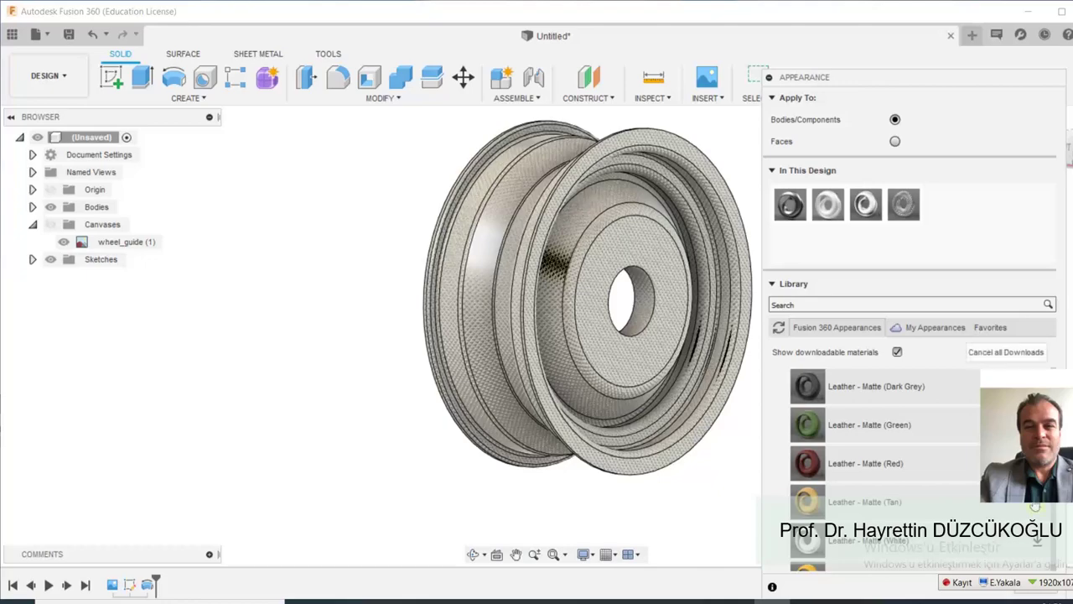
{"action": "scroll", "coordinate": [1028, 506], "scroll_direction": "down", "scroll_amount": 3}
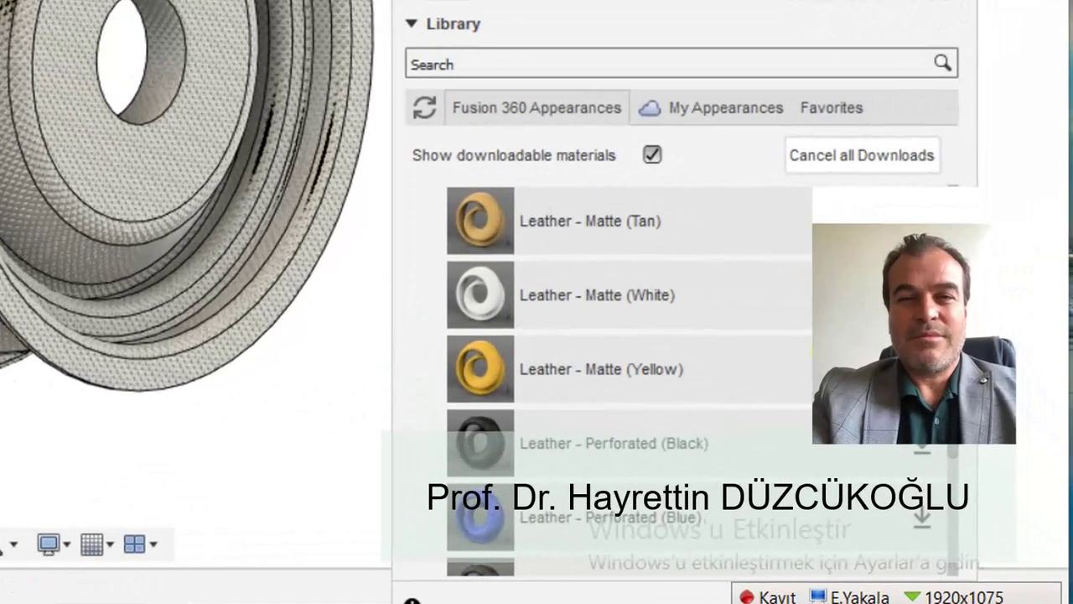
{"action": "scroll", "coordinate": [704, 406], "scroll_direction": "up", "scroll_amount": 3}
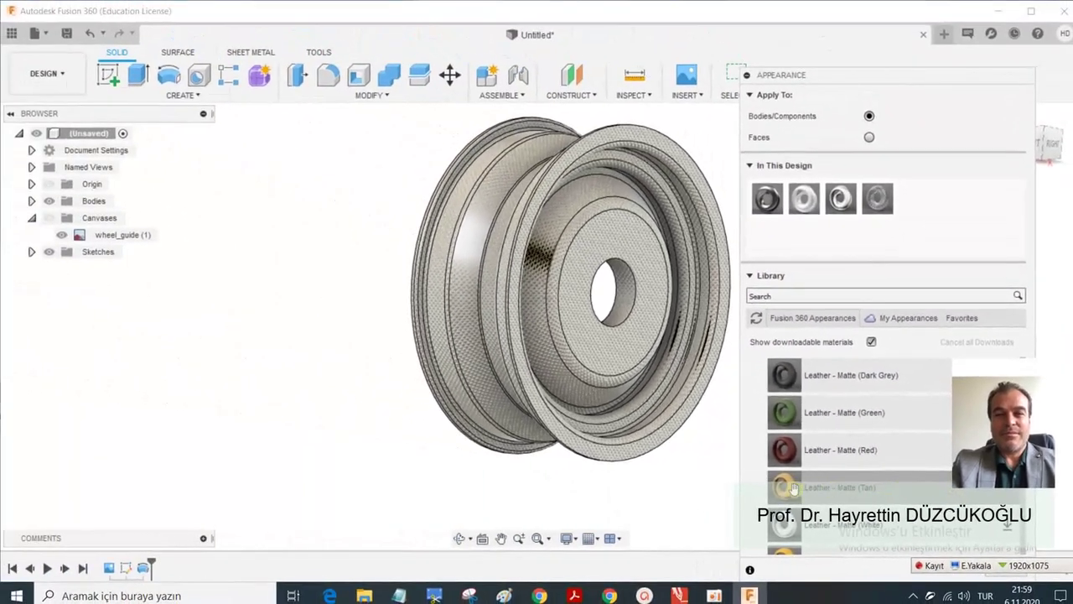
Apply Leather - Matte (Tan) to the wheel and zoom in to inspect the leather grain.
{"action": "left_click_drag", "start_coordinate": [715, 419], "coordinate": [515, 283]}
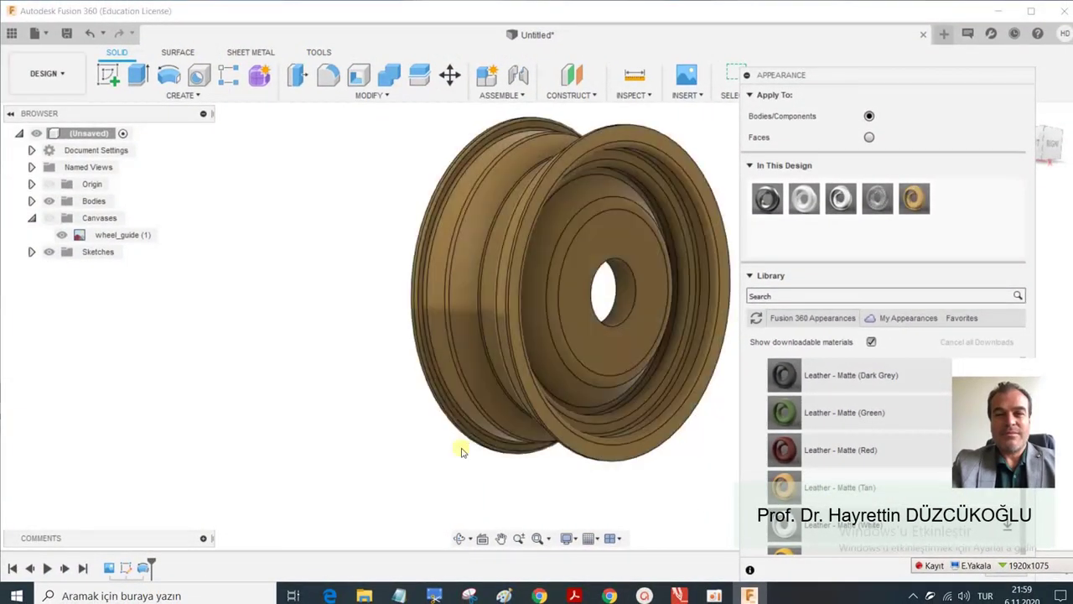
{"action": "scroll", "coordinate": [411, 357], "scroll_direction": "up", "scroll_amount": 5}
{"action": "scroll", "coordinate": [486, 283], "scroll_direction": "up", "scroll_amount": 3}
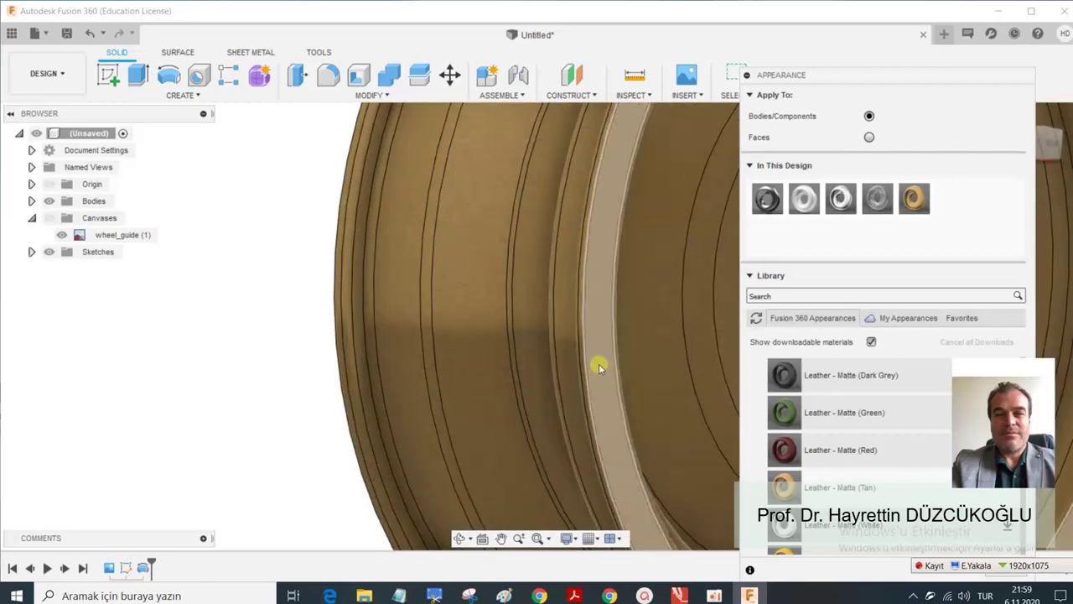
{"action": "middle_click_drag", "start_coordinate": [599, 363], "coordinate": [494, 309]}
{"action": "scroll", "coordinate": [494, 309], "scroll_direction": "up", "scroll_amount": 3}
{"action": "scroll", "coordinate": [419, 327], "scroll_direction": "up", "scroll_amount": 2}
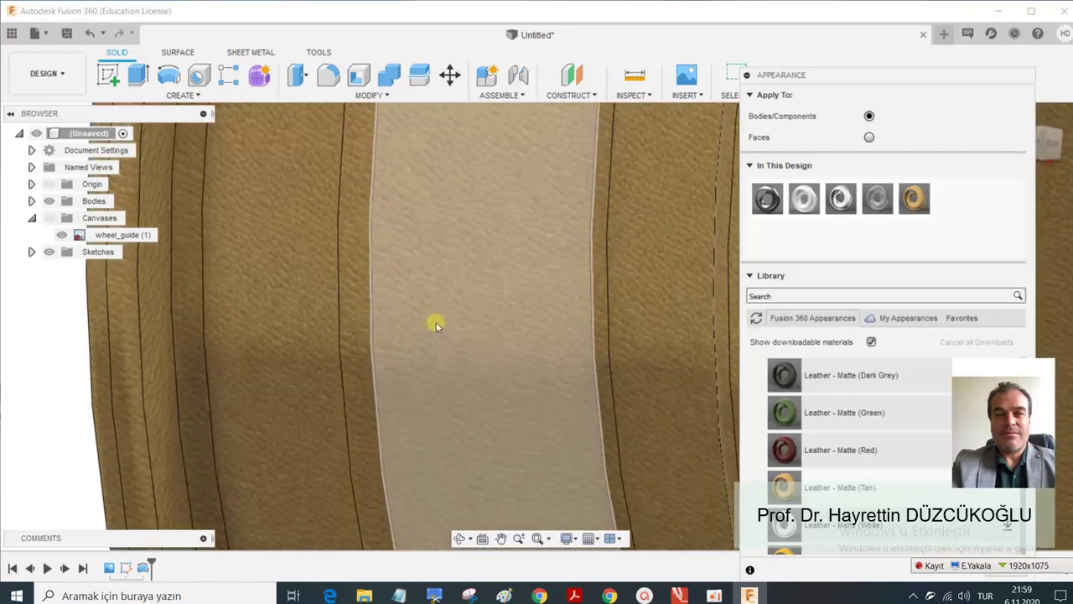
{"action": "scroll", "coordinate": [696, 351], "scroll_direction": "down", "scroll_amount": 3}
{"action": "scroll", "coordinate": [668, 343], "scroll_direction": "down", "scroll_amount": 2}
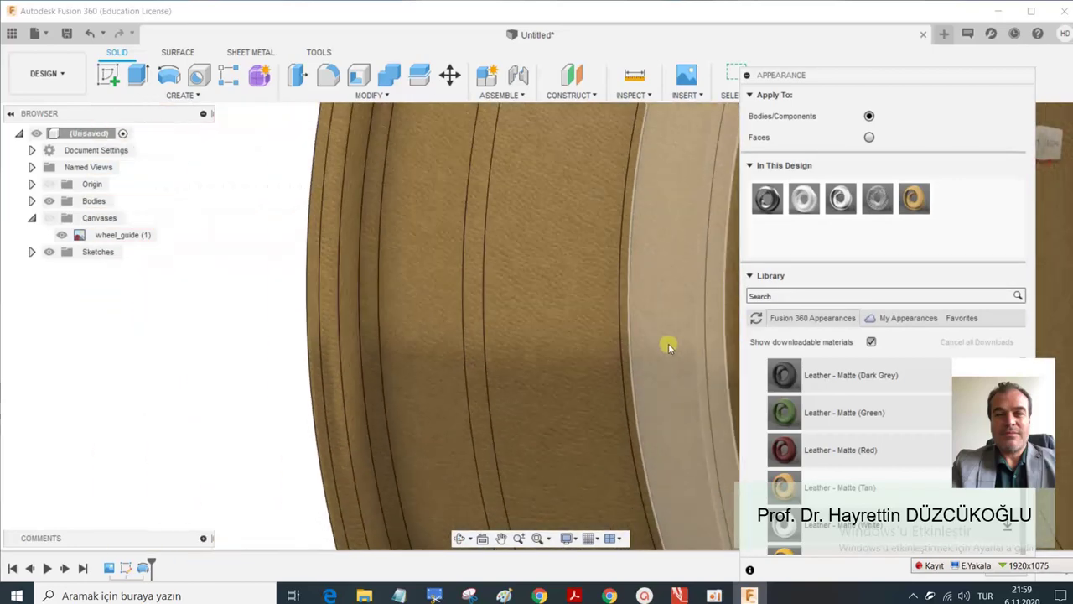
{"action": "scroll", "coordinate": [669, 343], "scroll_direction": "down", "scroll_amount": 2}
{"action": "scroll", "coordinate": [672, 338], "scroll_direction": "down", "scroll_amount": 3}
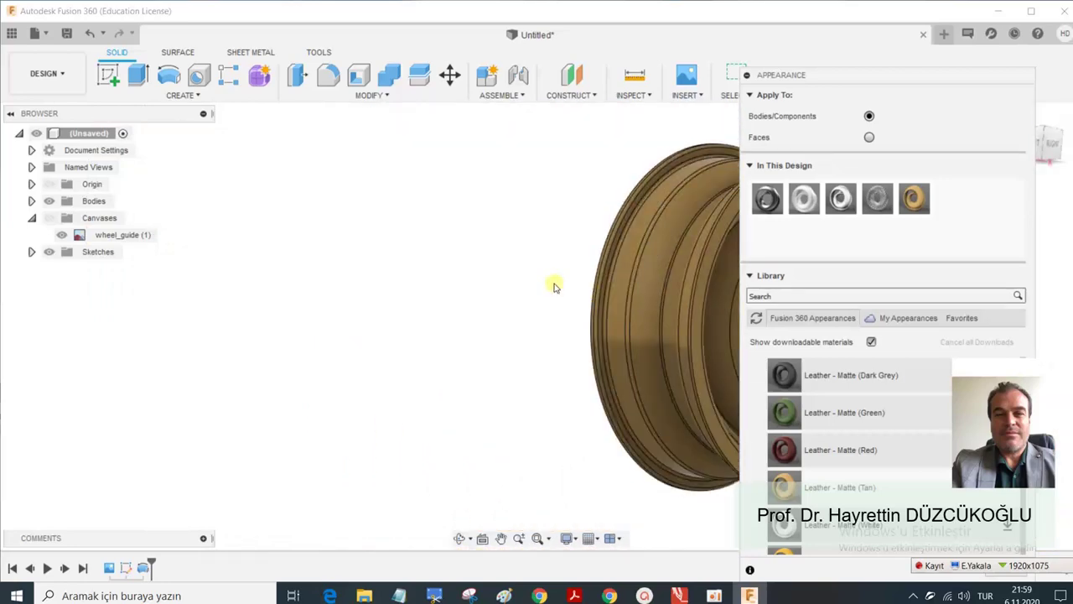